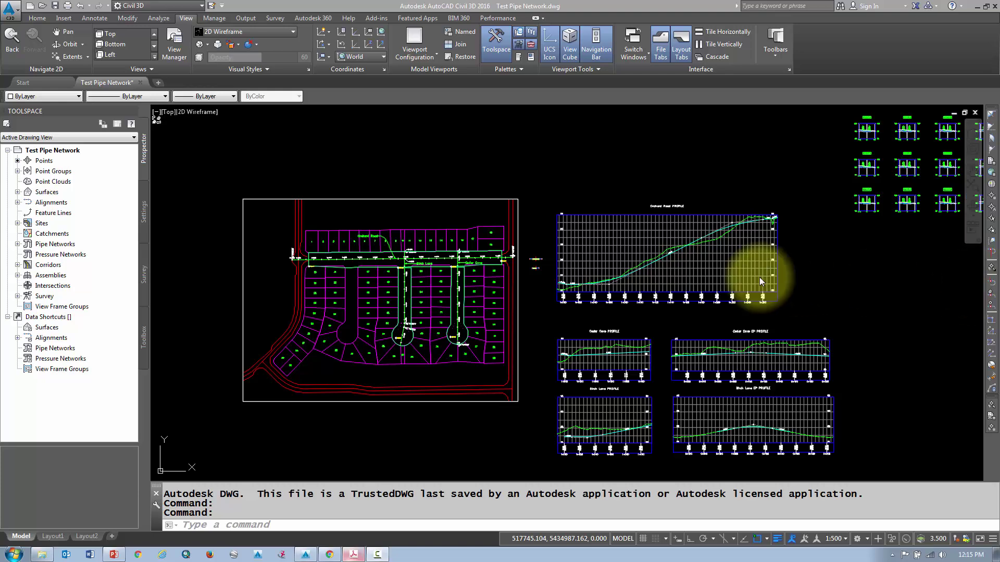
# - Create a new pipe network parts list named 'Storm Part' under Pipe Network settings
pyautogui.click(142, 223)
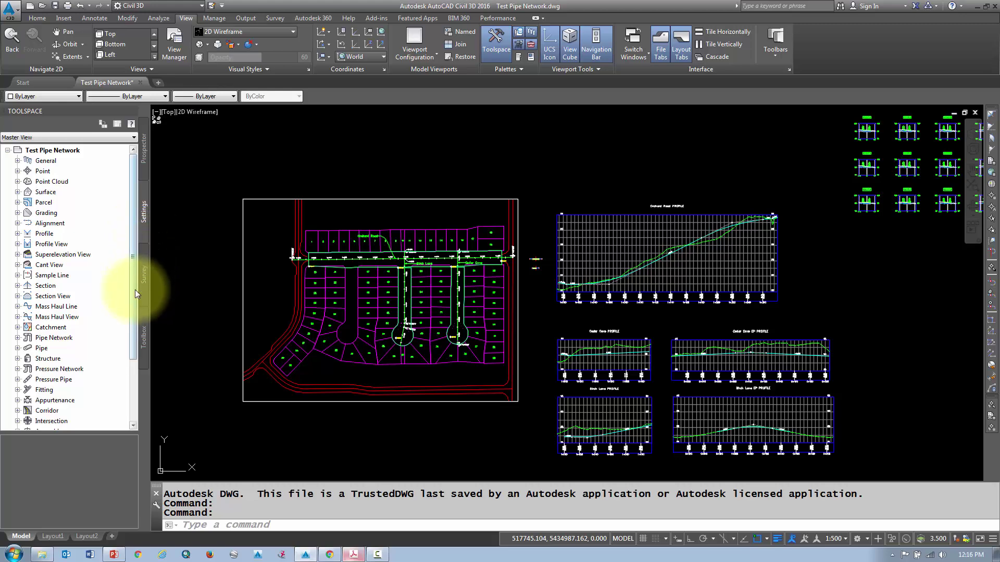
pyautogui.click(17, 338)
pyautogui.click(27, 348)
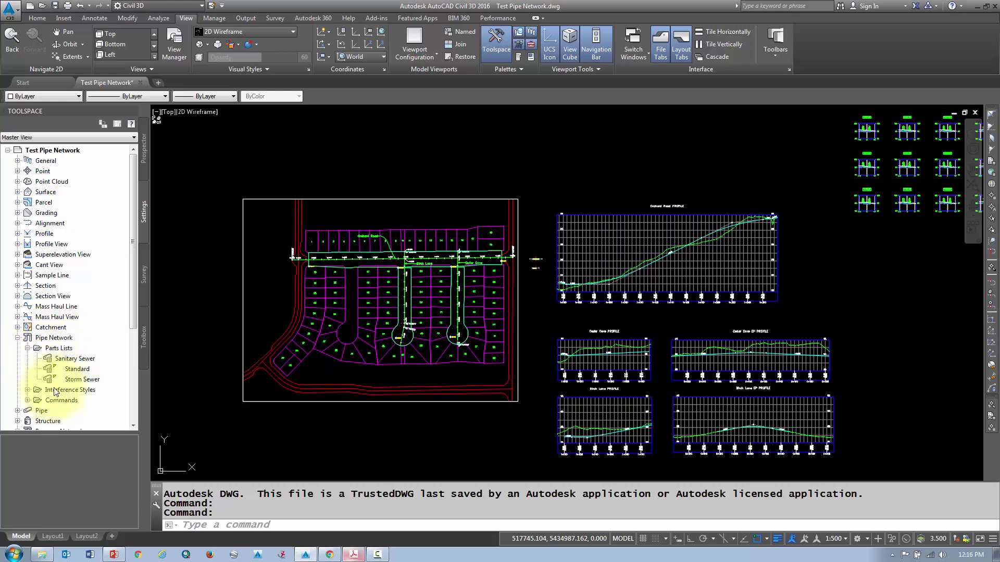
pyautogui.rightClick(70, 349)
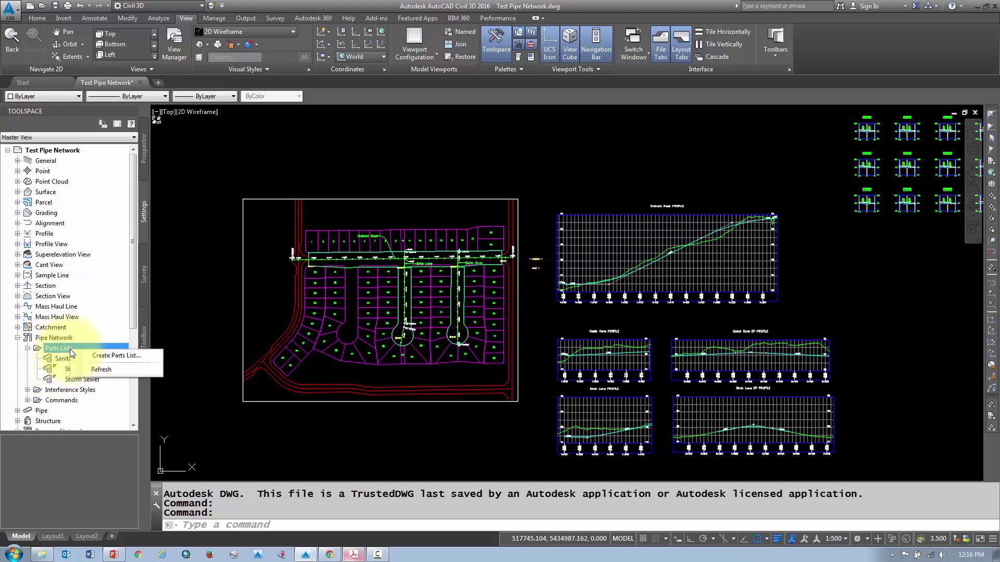
pyautogui.click(98, 357)
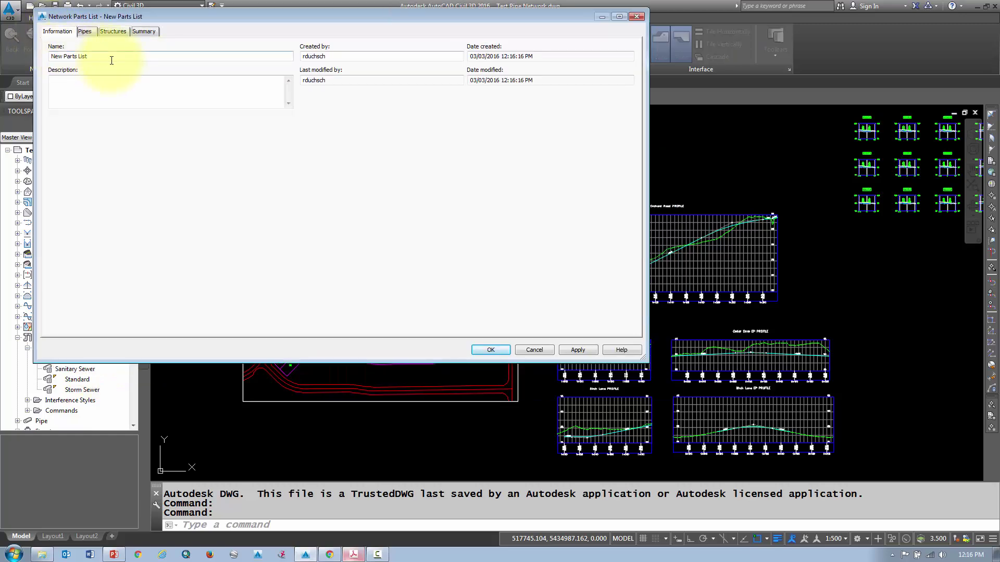
pyautogui.write('Stor')
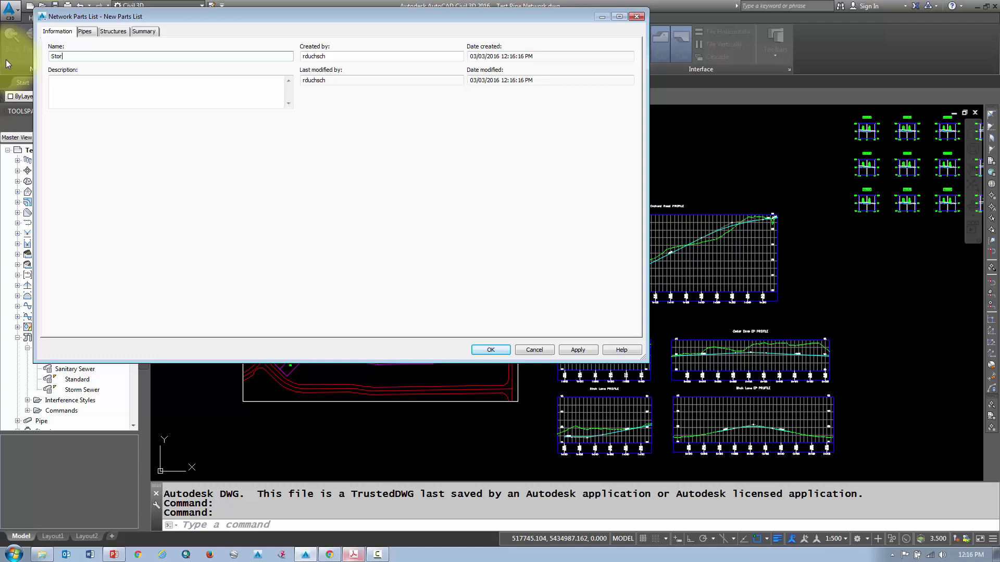
pyautogui.write('m Part')
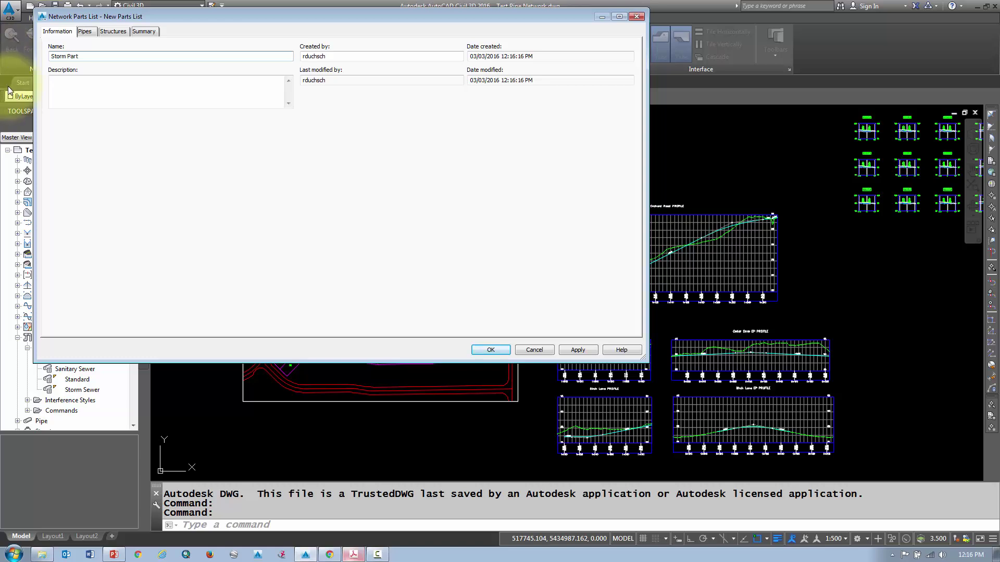
# - Add the Concrete Pipe SI and PVC Pipe SI families to the parts list's pipes
pyautogui.click(84, 31)
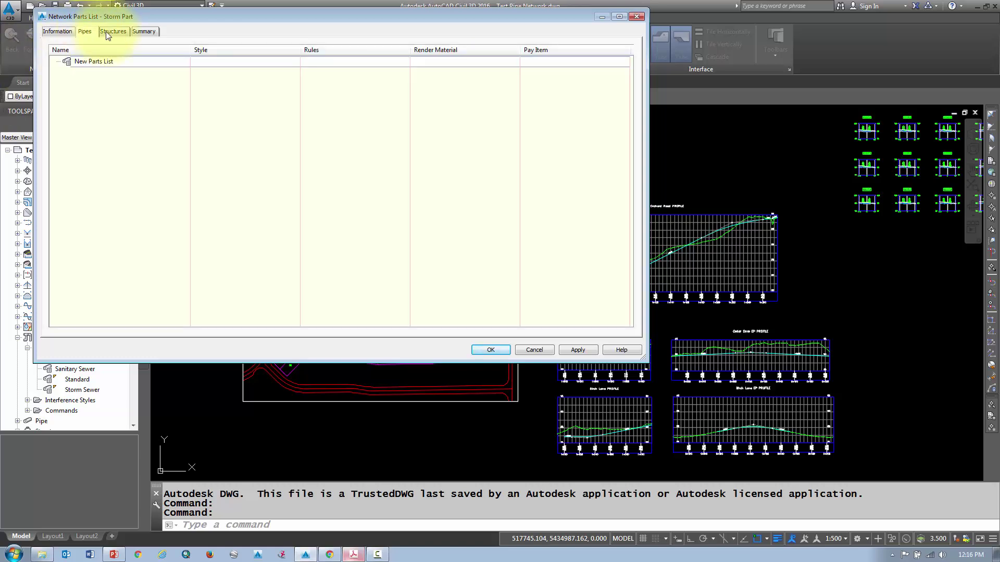
pyautogui.click(102, 64)
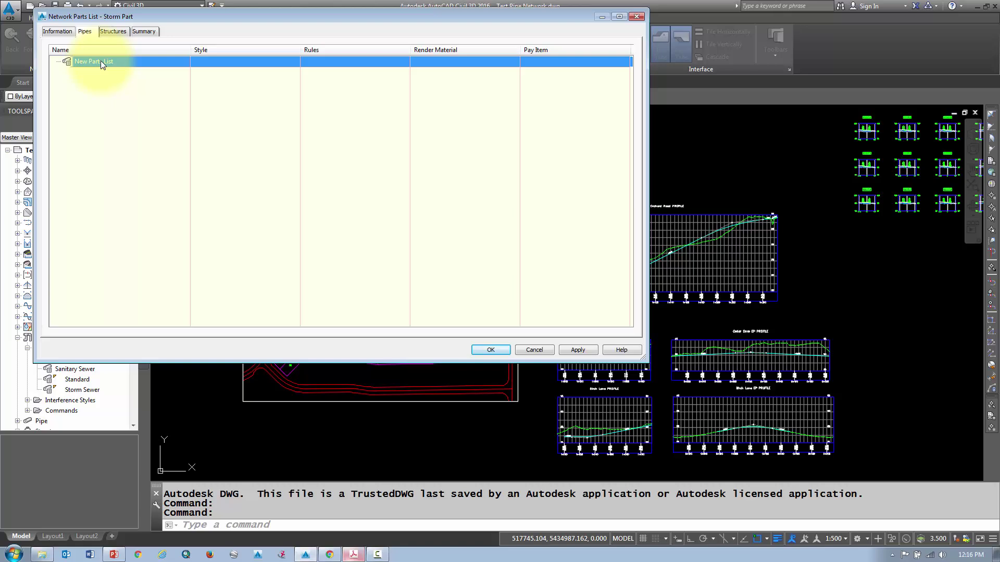
pyautogui.rightClick(101, 60)
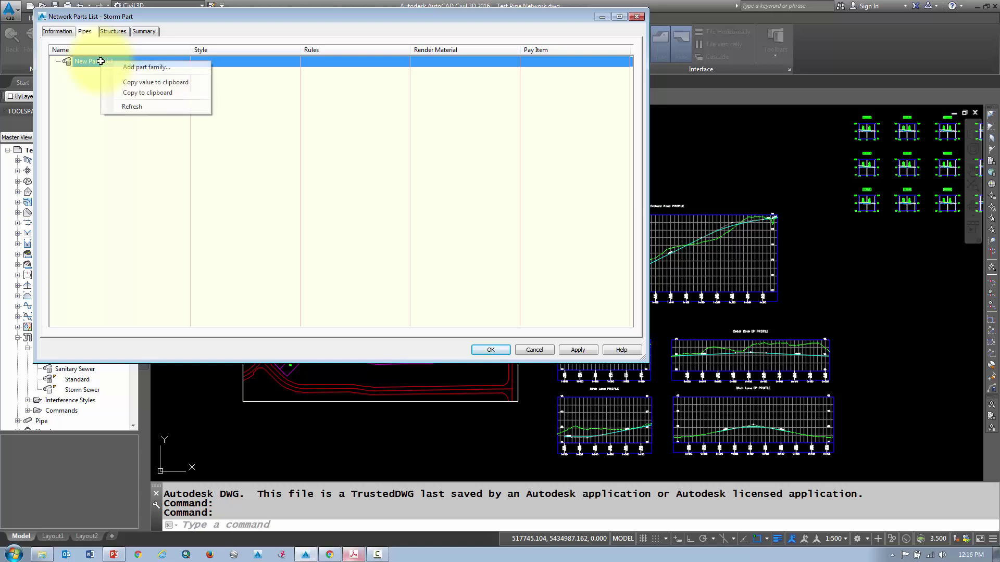
pyautogui.click(142, 67)
pyautogui.moveTo(146, 101); pyautogui.dragTo(148, 61)
pyautogui.click(126, 90)
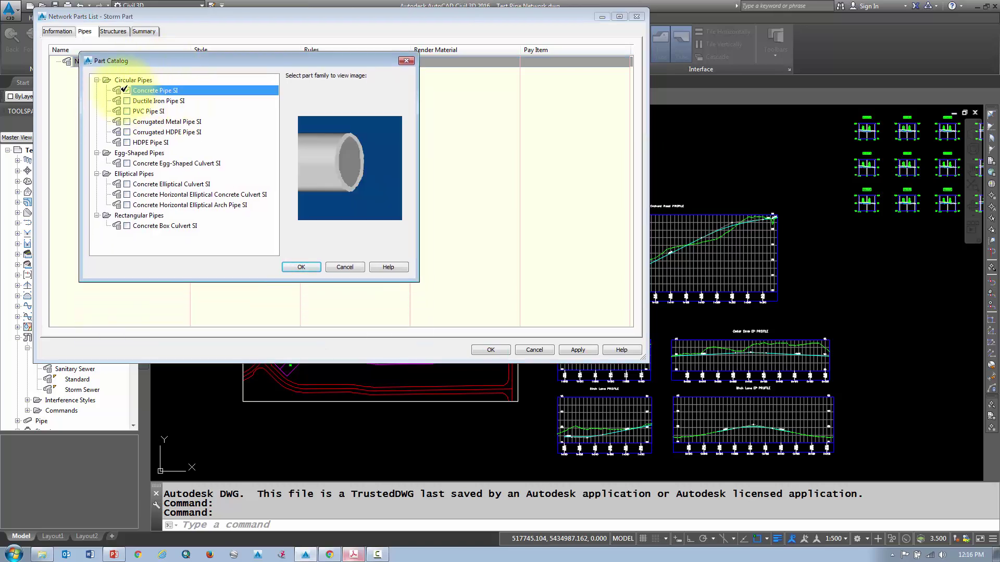
pyautogui.click(126, 111)
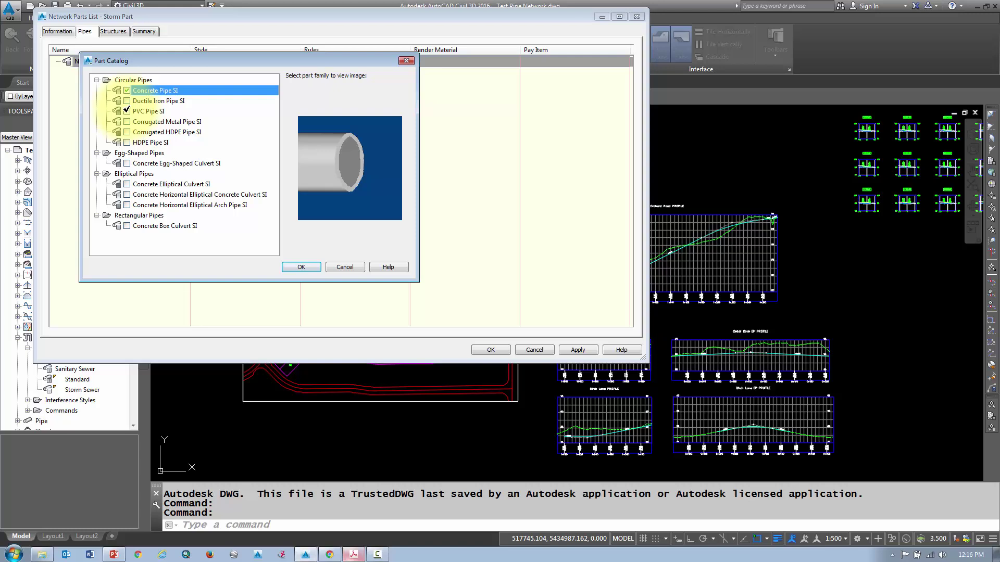
pyautogui.click(171, 111)
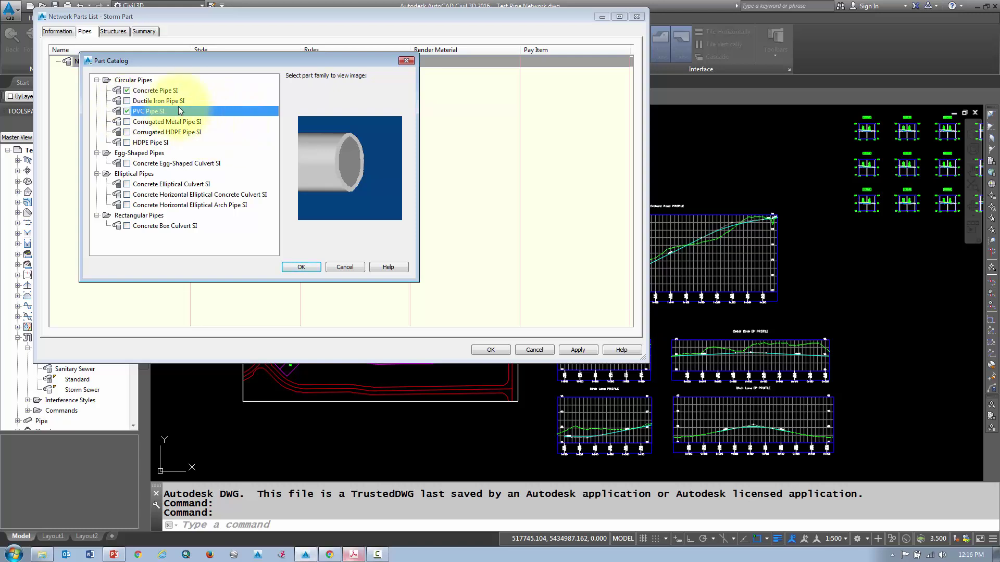
pyautogui.click(301, 267)
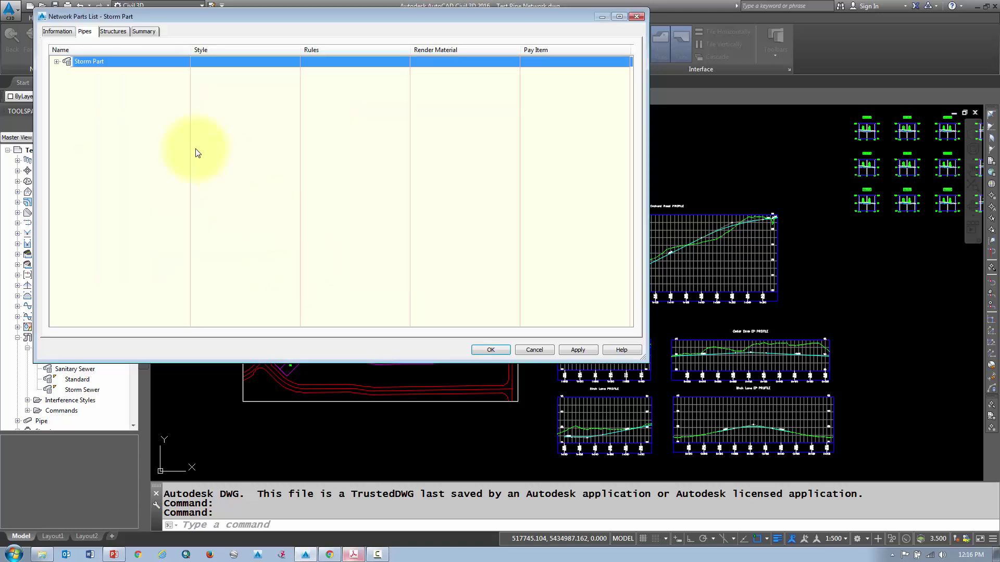
# - Expand Storm Part and inspect the Concrete Pipe SI and PVC Pipe SI entries
pyautogui.click(57, 61)
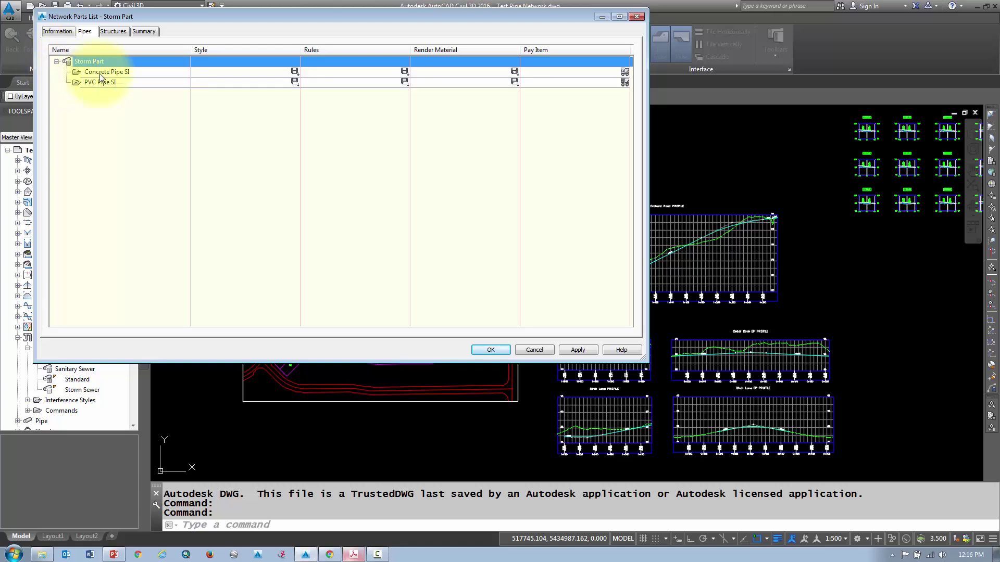
pyautogui.click(100, 73)
pyautogui.click(102, 83)
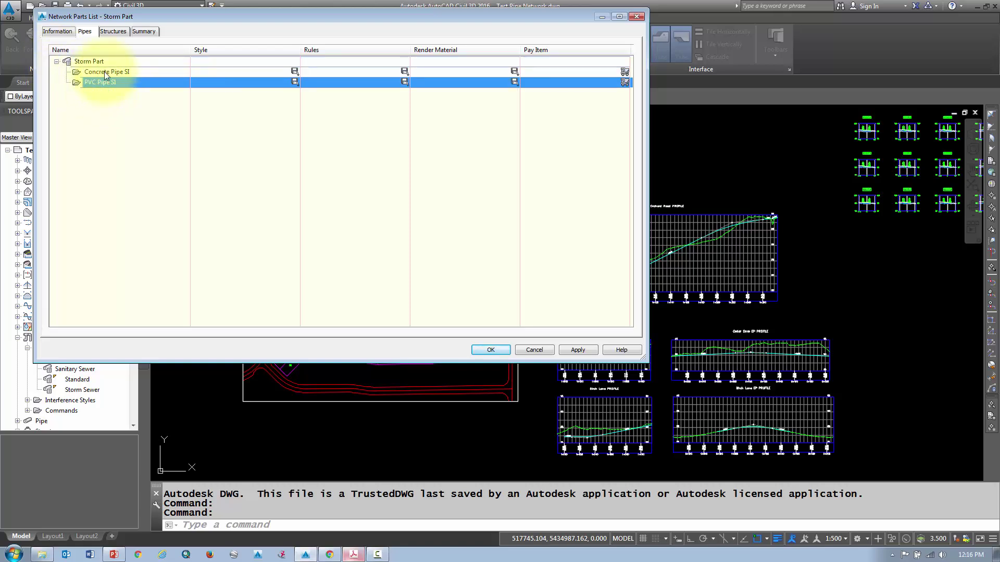
pyautogui.click(104, 71)
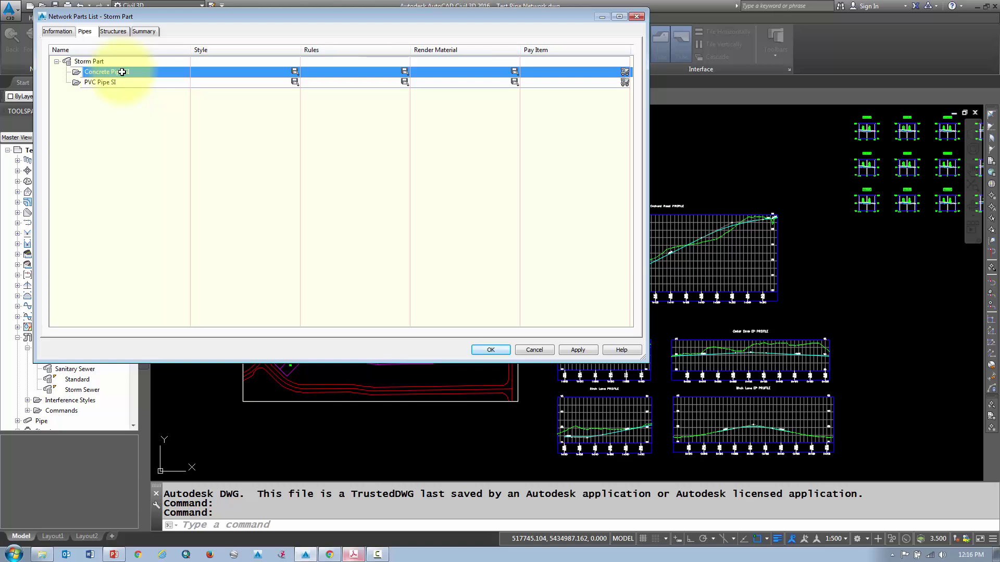
# - Add all wall thicknesses and inner diameters as sizes for Concrete Pipe SI
pyautogui.rightClick(122, 72)
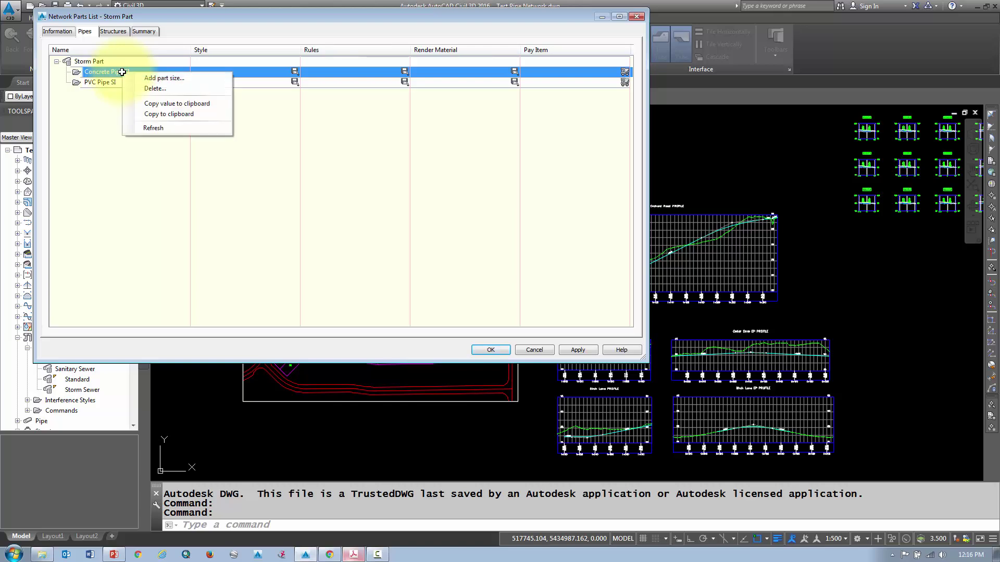
pyautogui.click(150, 80)
pyautogui.click(542, 112)
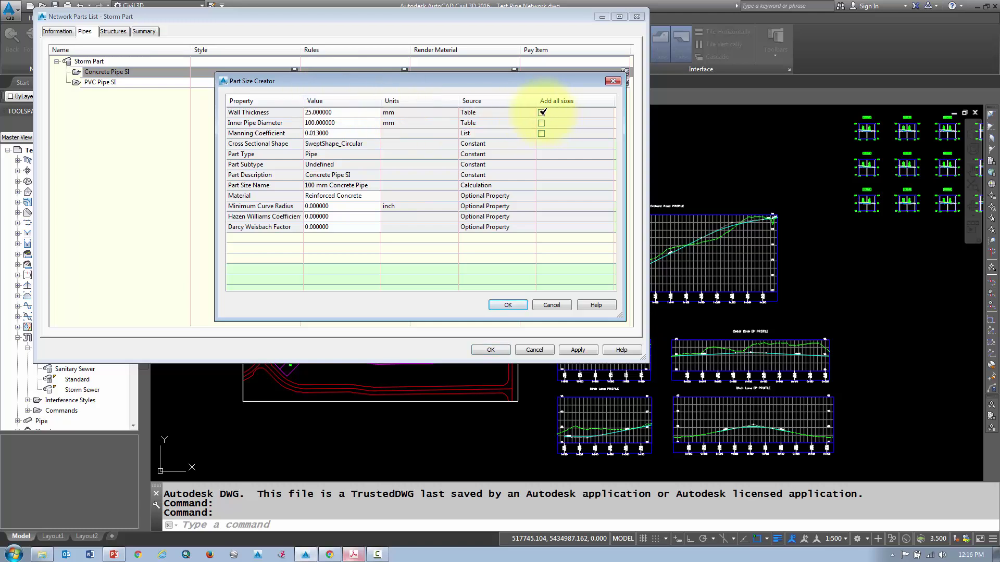
pyautogui.click(541, 122)
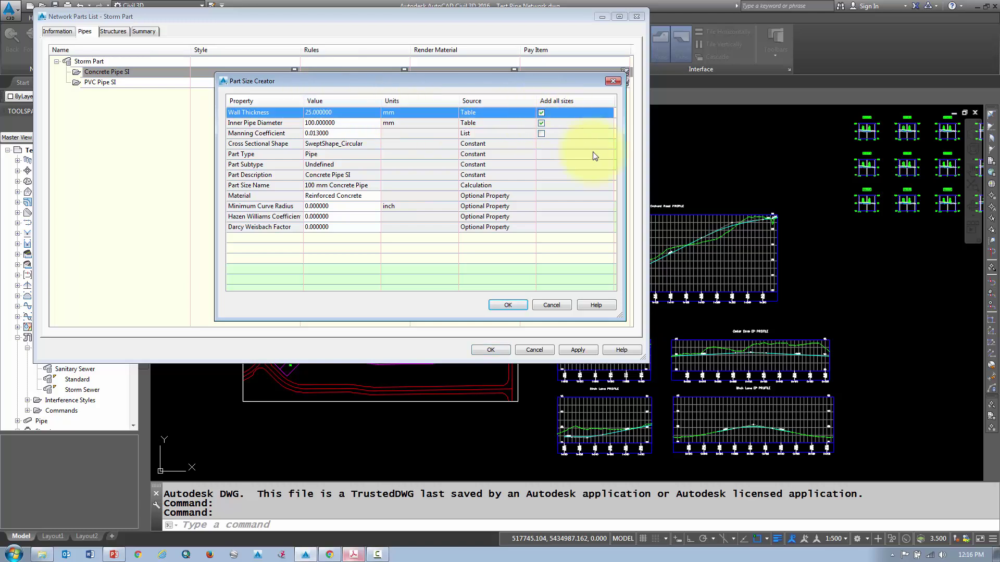
pyautogui.click(504, 305)
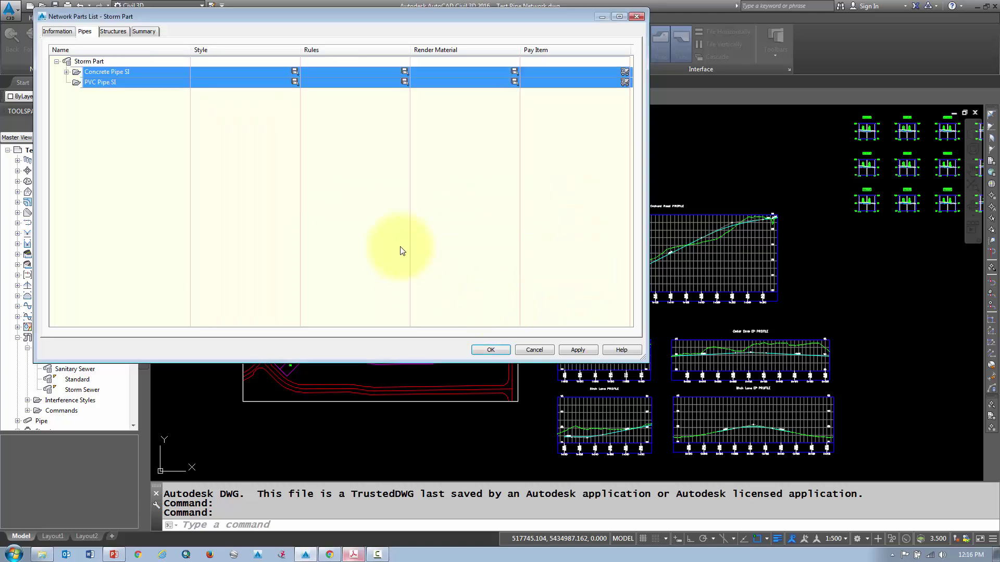
# - Select the 100–450 mm Concrete Pipe SI sizes and apply an option from their menu
pyautogui.click(66, 72)
pyautogui.click(110, 82)
pyautogui.keyDown('shift'); pyautogui.click(117, 155); pyautogui.keyUp('shift')
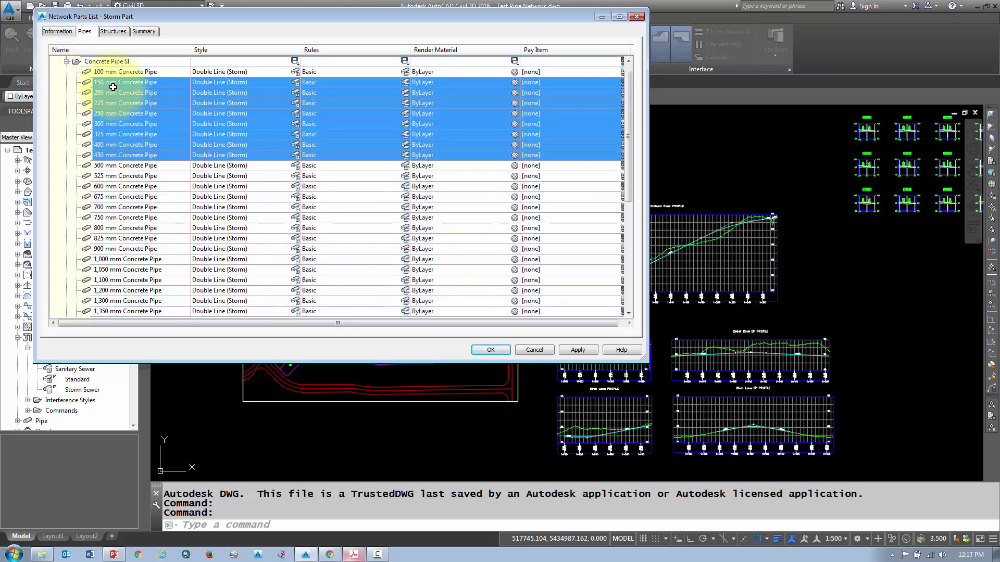
pyautogui.click(113, 73)
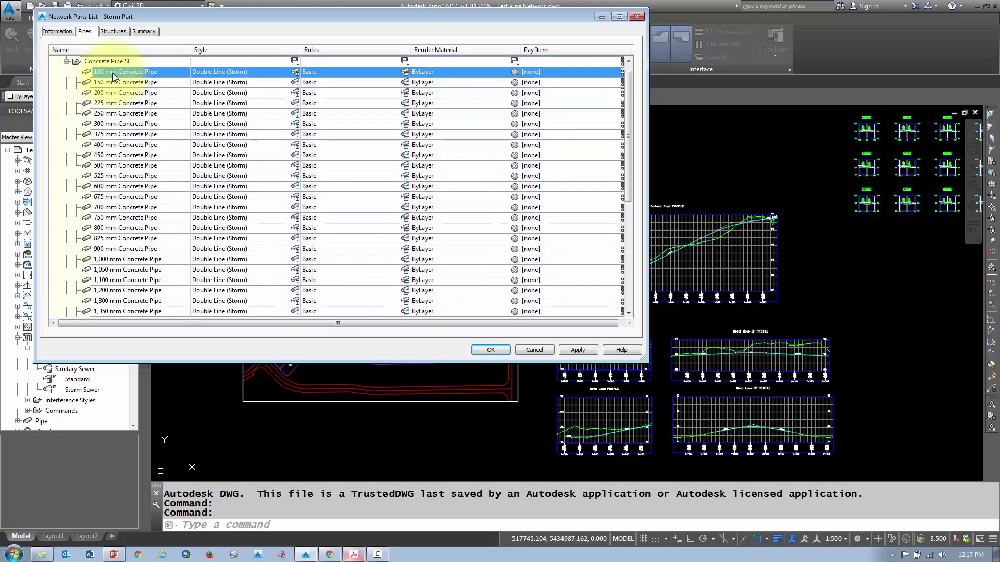
pyautogui.keyDown('shift'); pyautogui.click(114, 155); pyautogui.keyUp('shift')
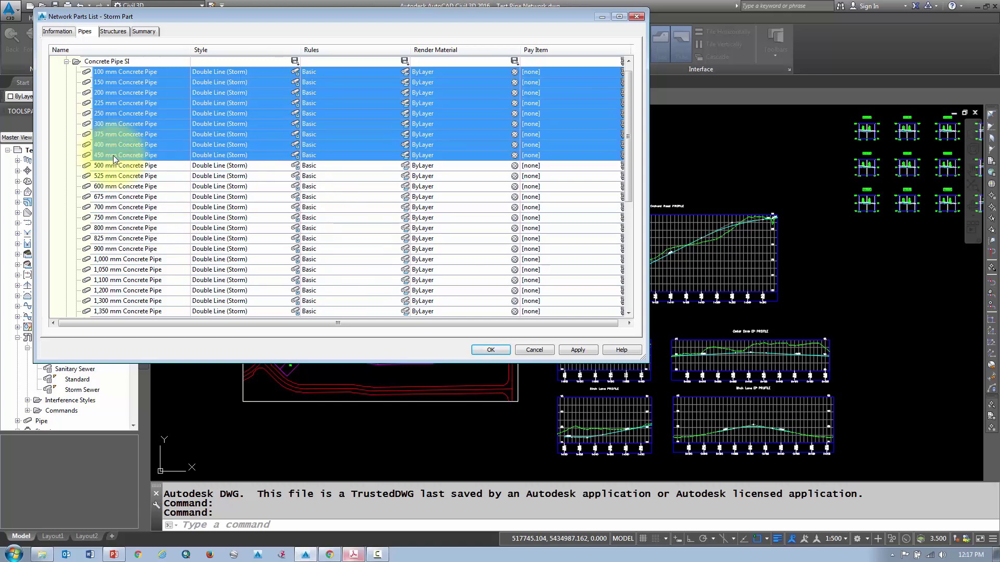
pyautogui.rightClick(123, 159)
pyautogui.click(136, 174)
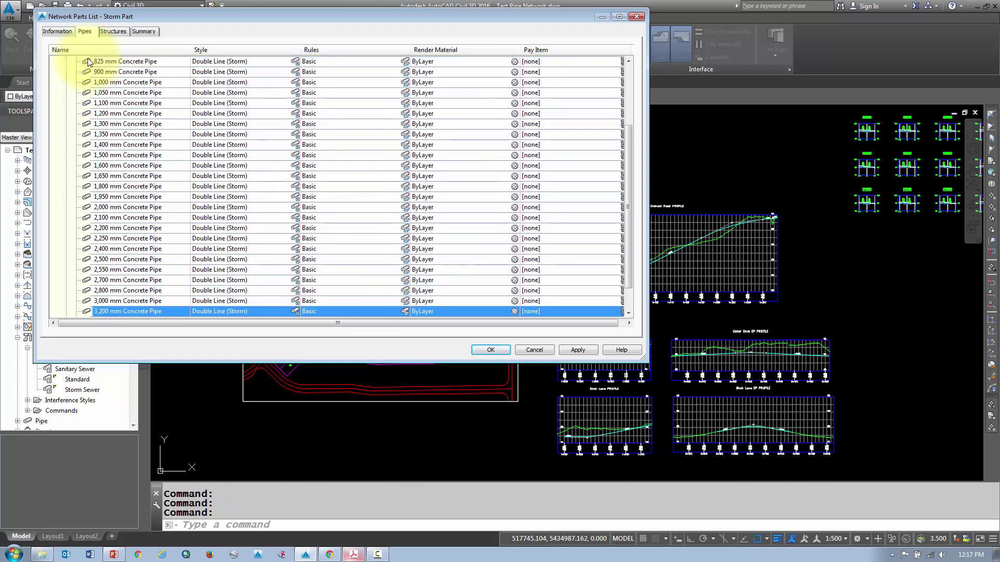
pyautogui.scroll(2, 87, 92)
pyautogui.click(66, 72)
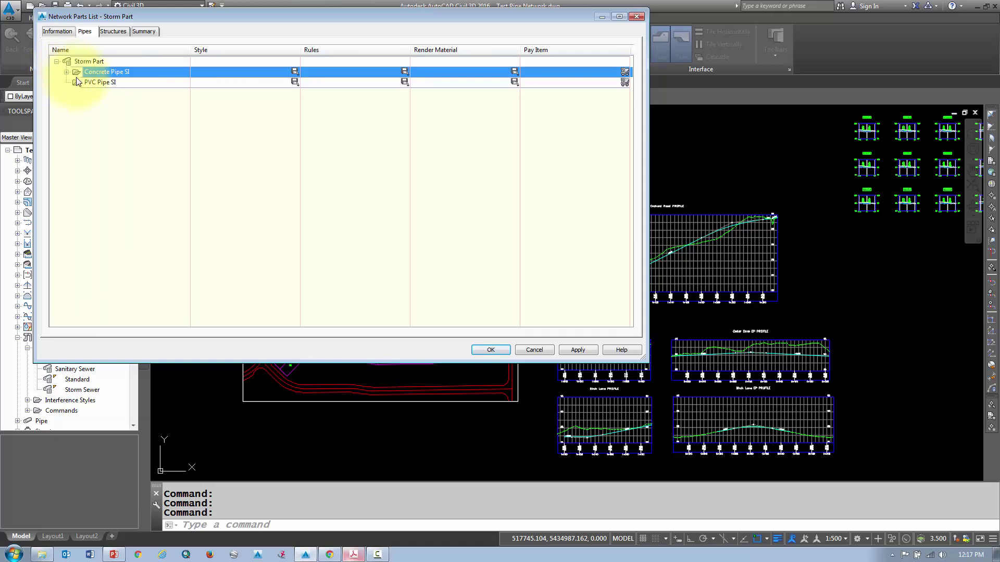
# - Add all inner diameter sizes to PVC Pipe SI, then recheck the Concrete Pipe SI sizes
pyautogui.rightClick(99, 82)
pyautogui.click(114, 92)
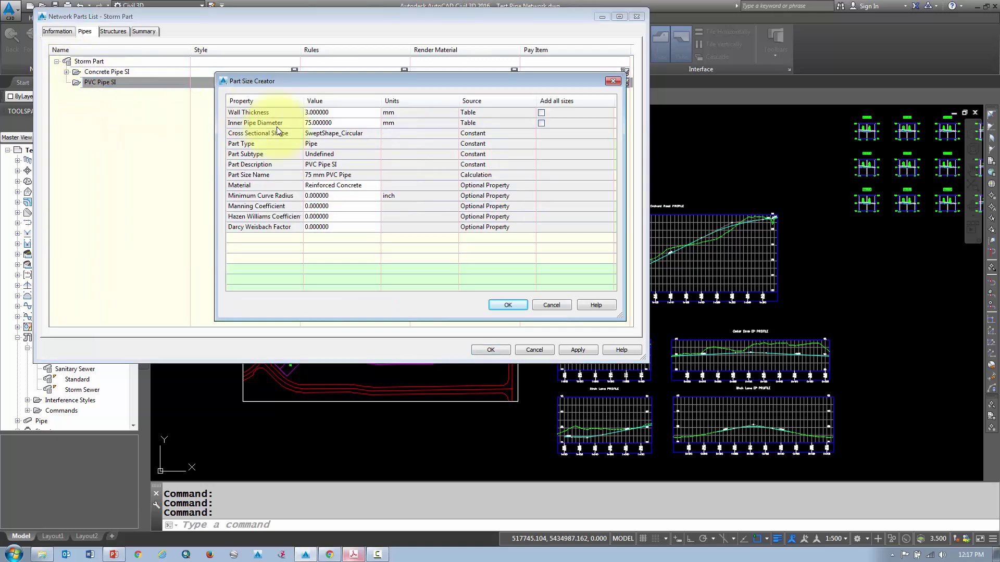
pyautogui.click(540, 123)
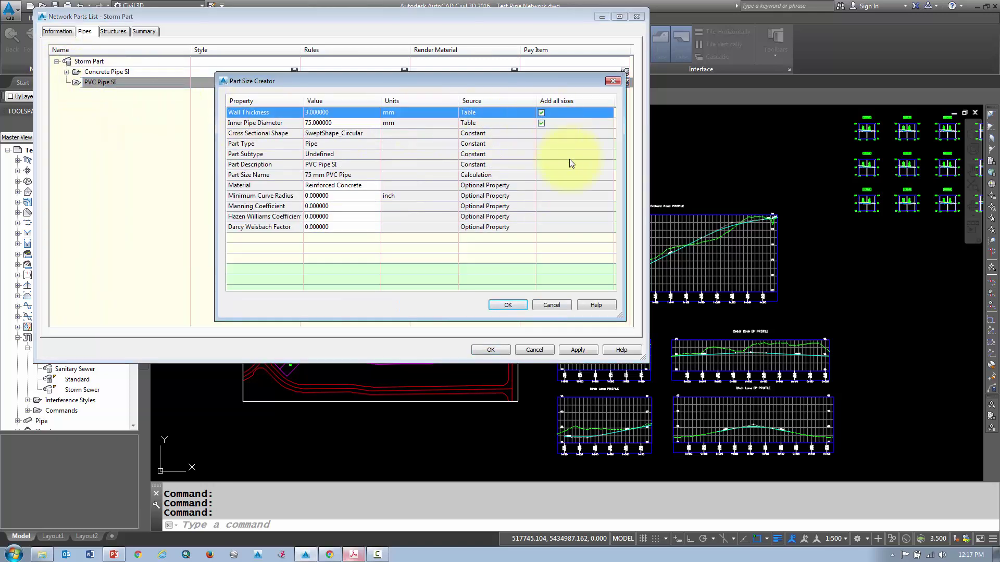
pyautogui.click(498, 304)
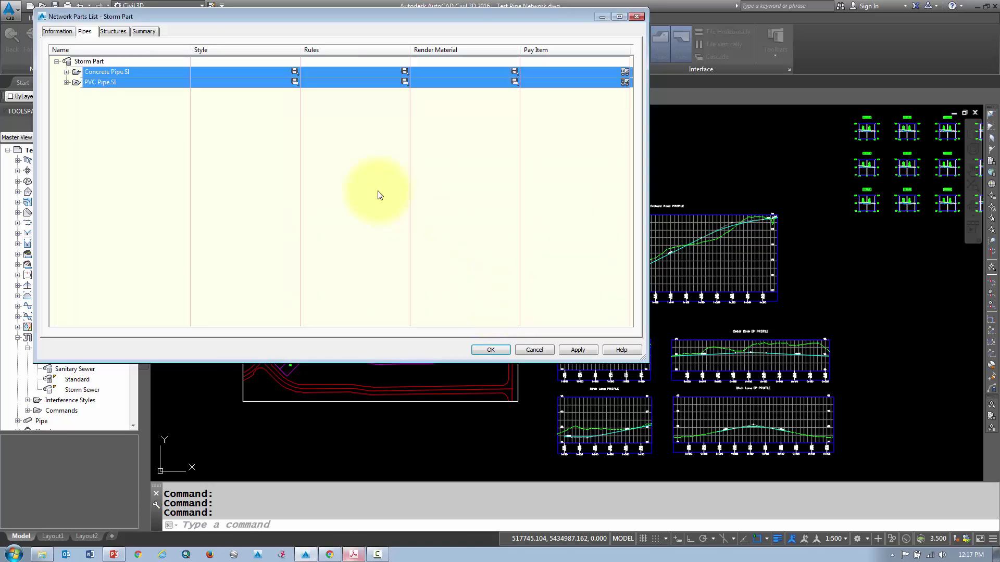
pyautogui.click(67, 72)
pyautogui.click(67, 72)
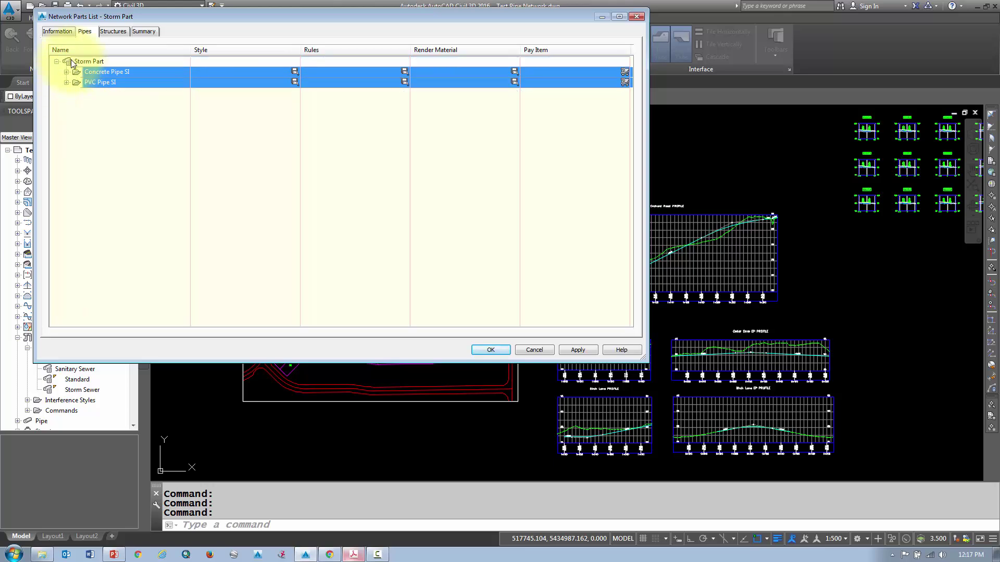
# - Add the Rectangular Structure 2-Tier Circular Frame SI family to the Storm Part structures
pyautogui.click(114, 32)
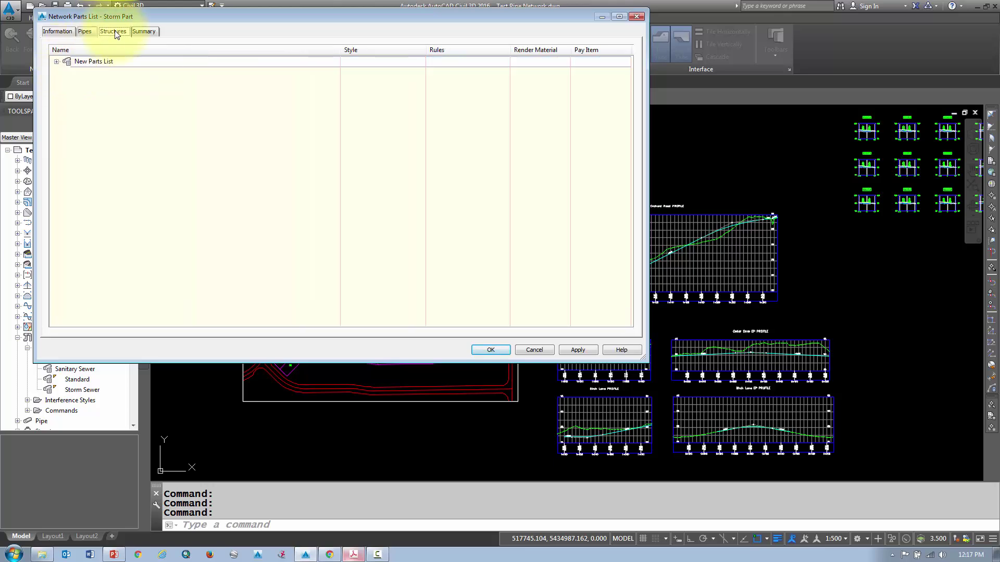
pyautogui.click(56, 61)
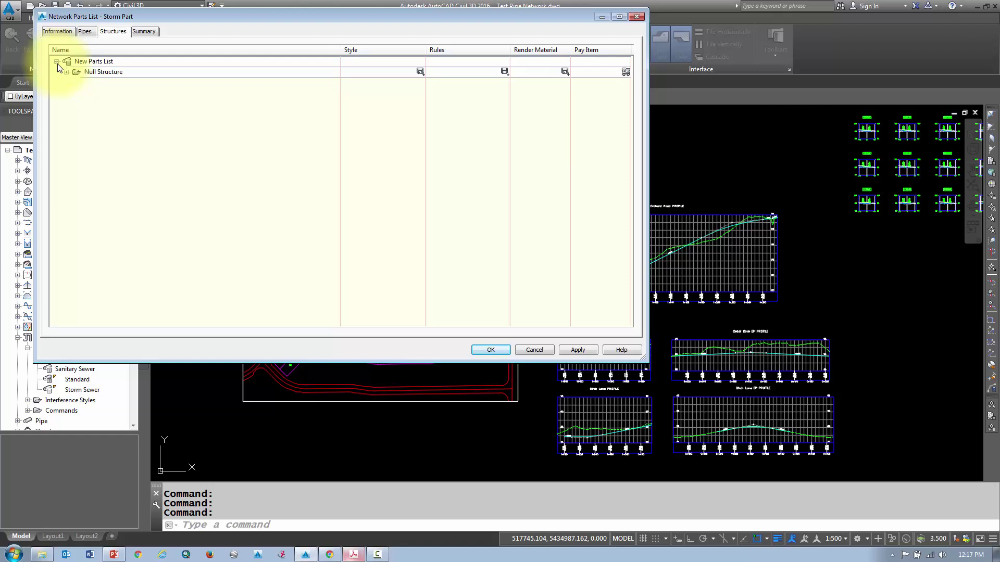
pyautogui.rightClick(88, 62)
pyautogui.click(126, 68)
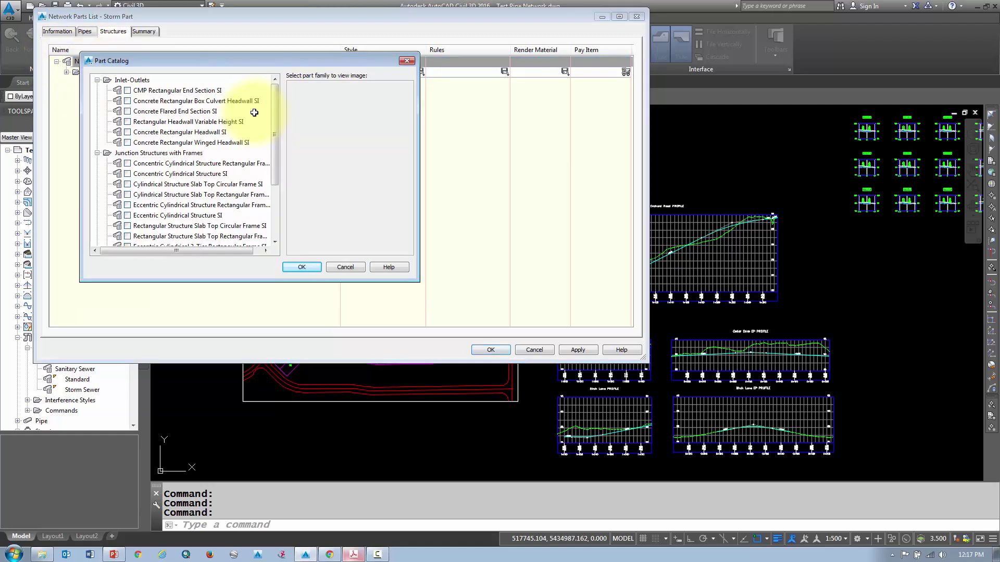
pyautogui.moveTo(274, 93); pyautogui.dragTo(276, 132)
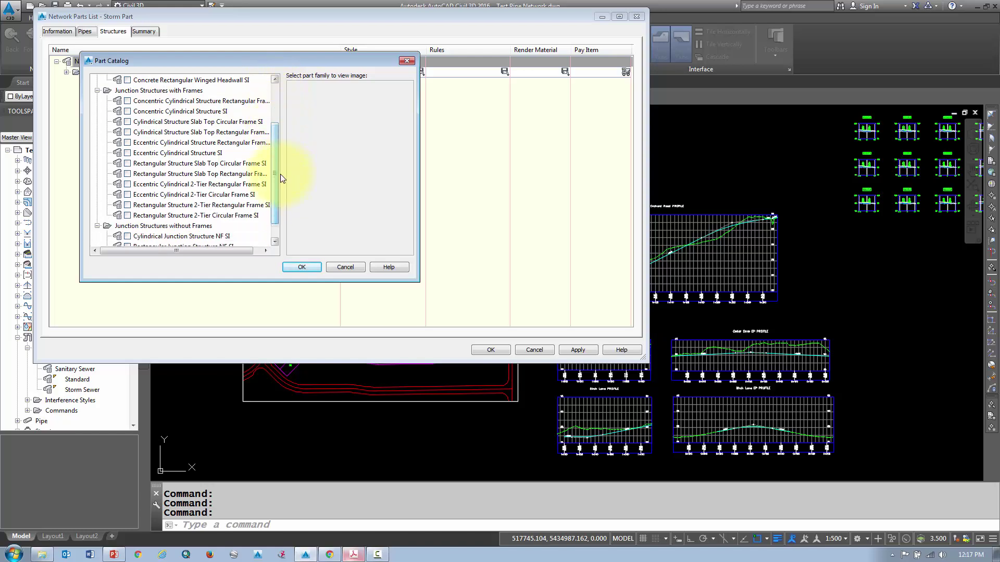
pyautogui.click(225, 216)
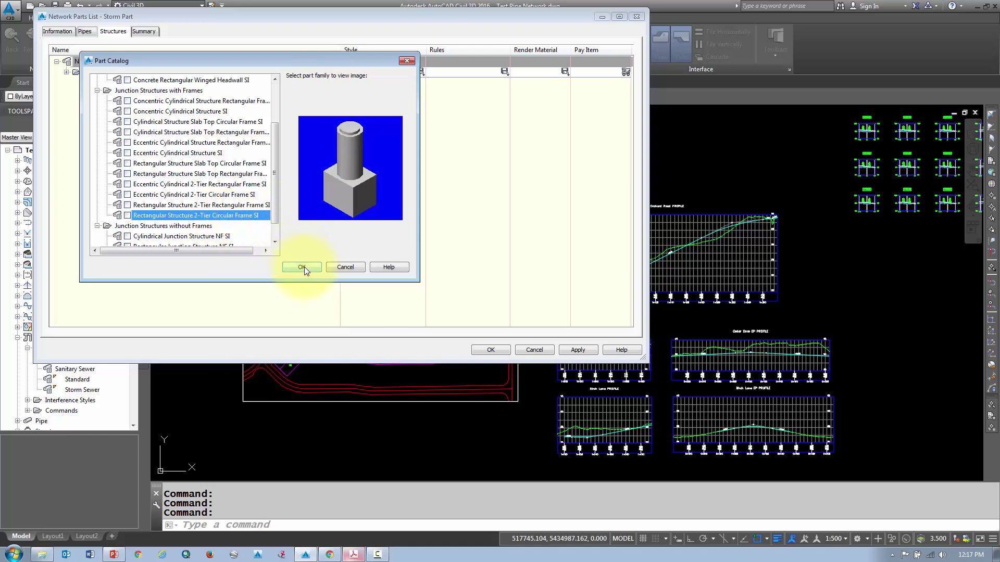
pyautogui.click(127, 215)
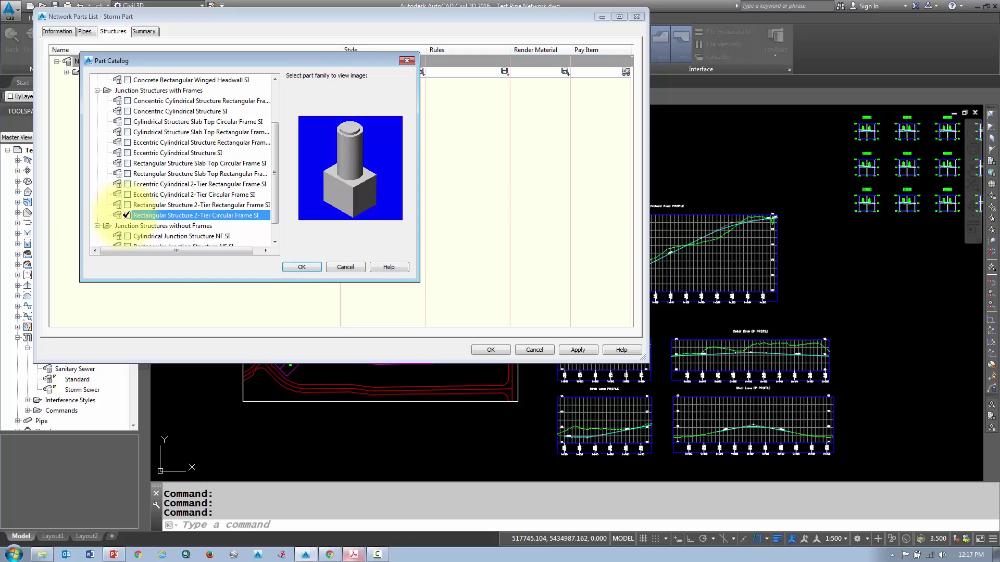
pyautogui.click(301, 267)
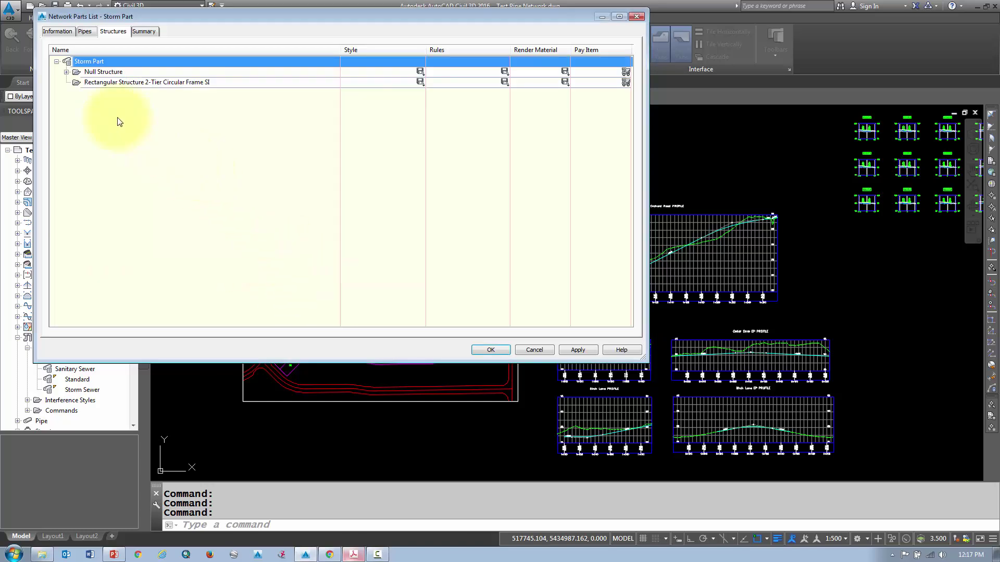
# - Start adding sizes to the rectangular structure and select its Frame Diameter property
pyautogui.rightClick(110, 82)
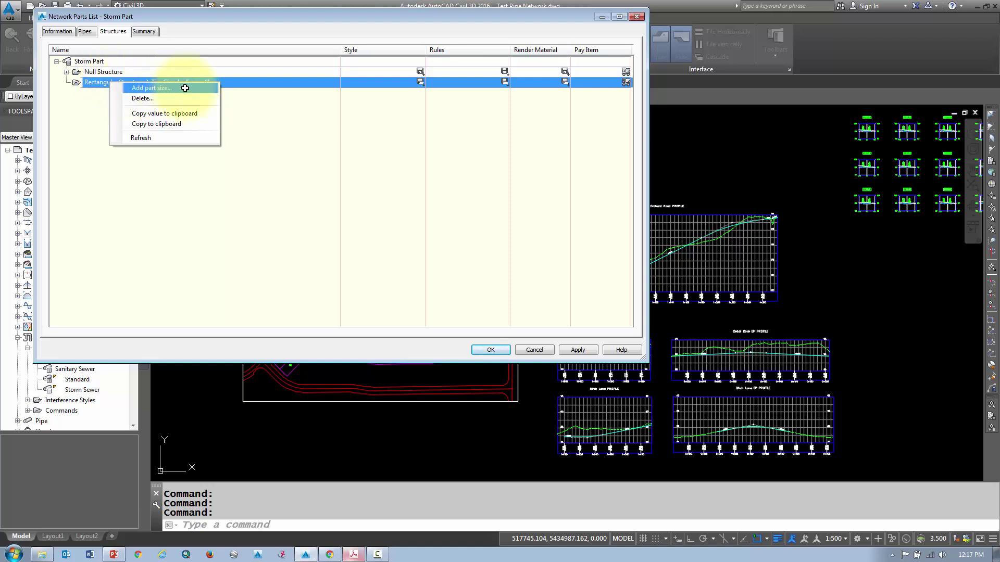
pyautogui.click(159, 90)
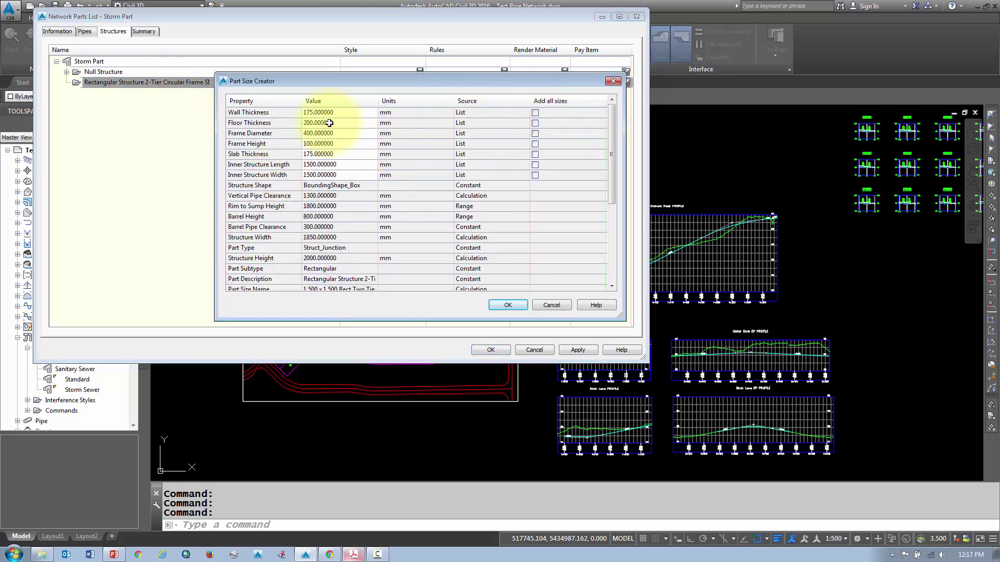
pyautogui.click(253, 133)
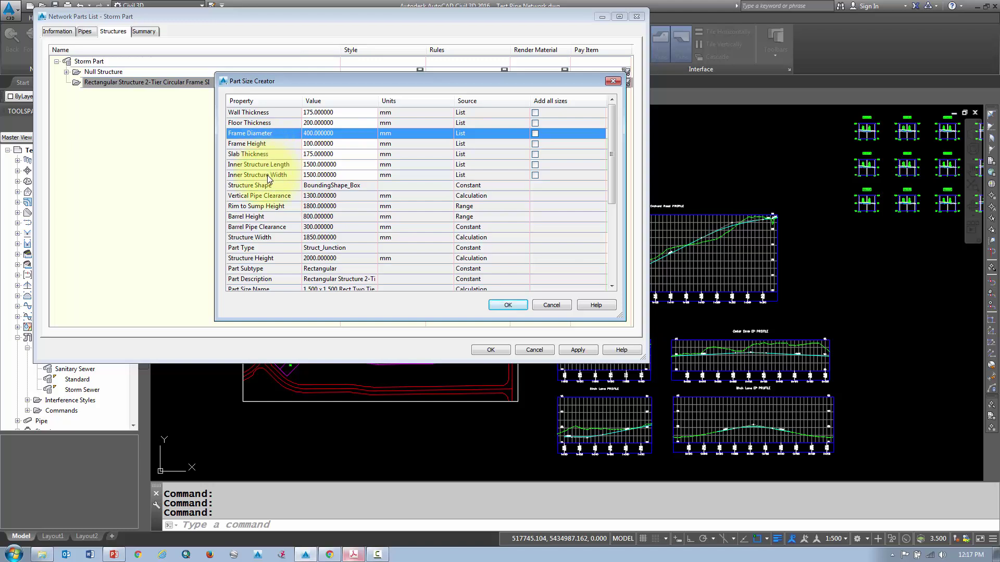
pyautogui.click(268, 176)
pyautogui.click(263, 144)
pyautogui.click(364, 133)
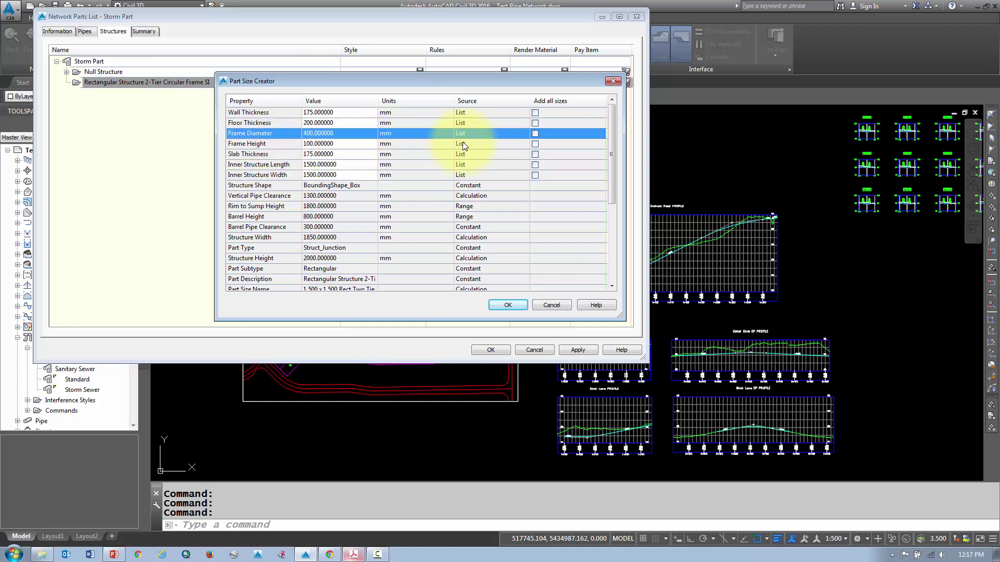
# - Add all Frame Diameter sizes, then delete the 450–600 dia sizes, keeping only 400 dia
pyautogui.click(534, 133)
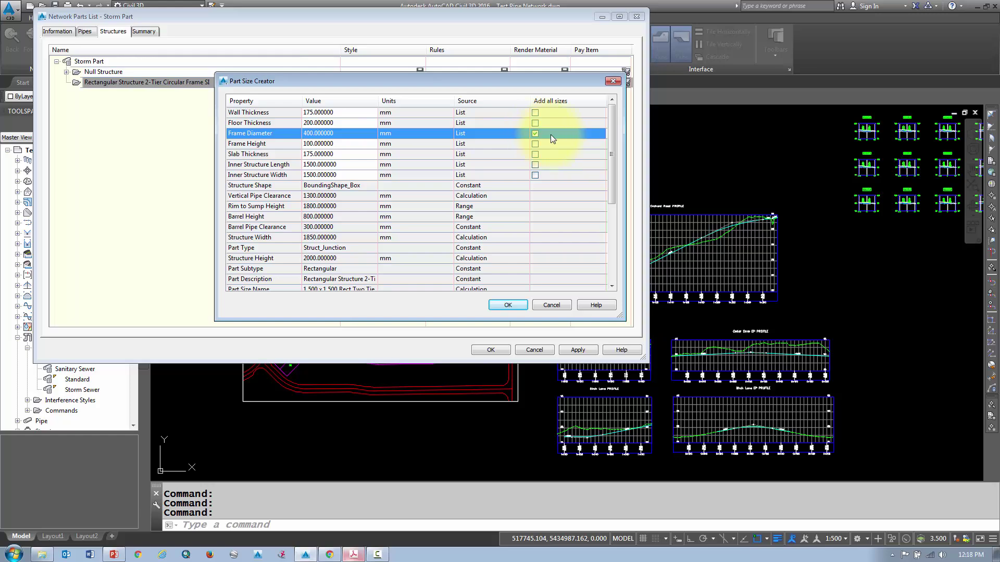
pyautogui.click(498, 305)
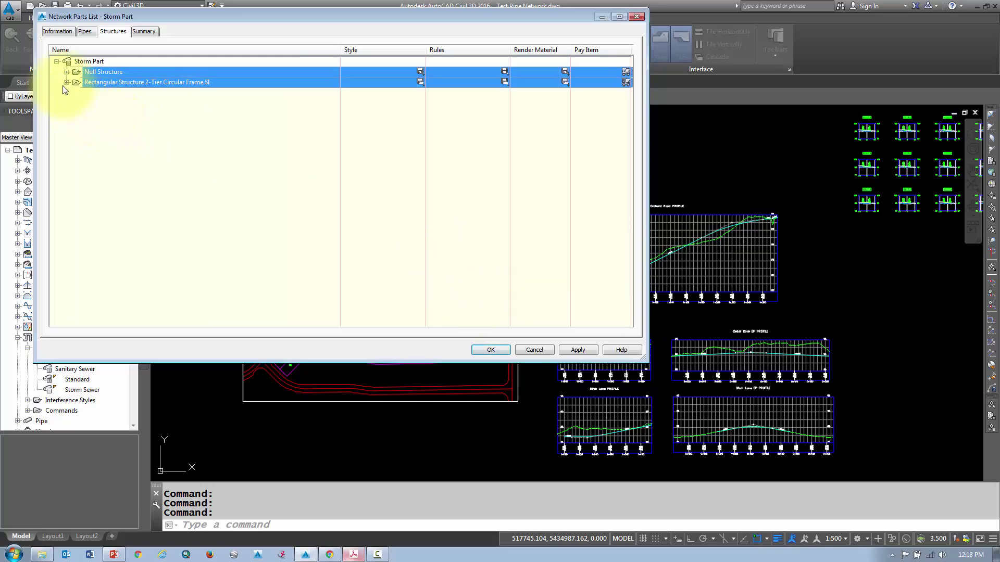
pyautogui.click(66, 82)
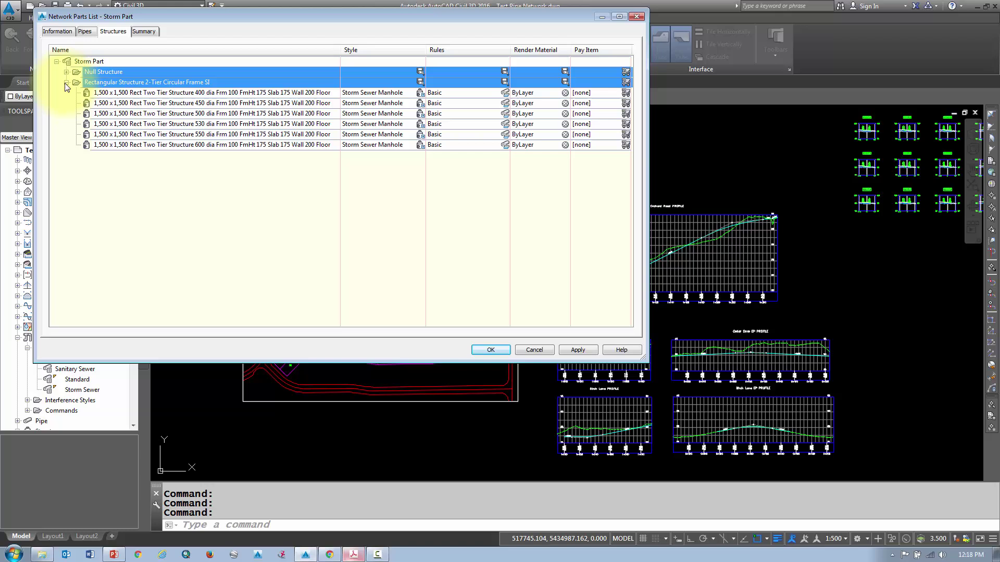
pyautogui.click(145, 104)
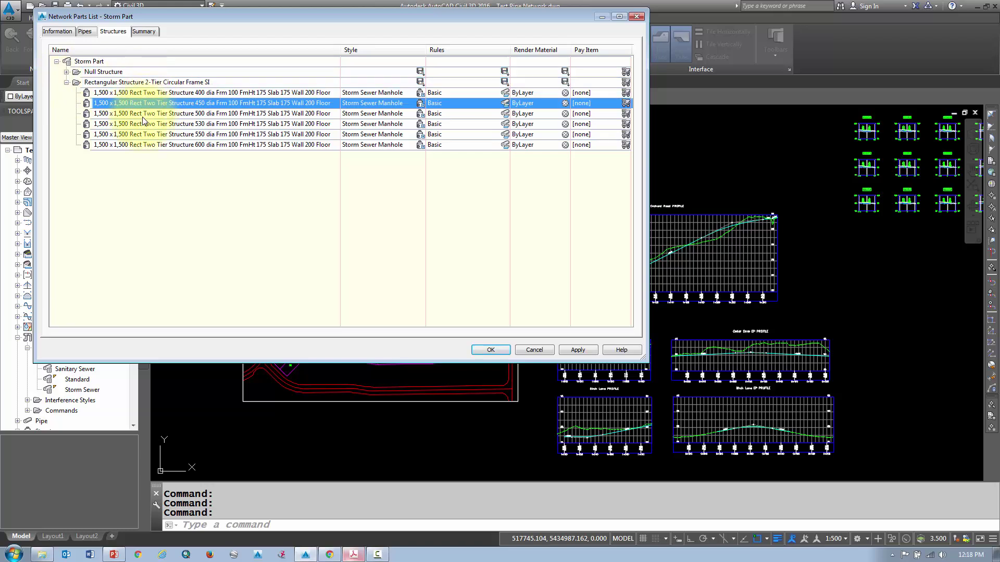
pyautogui.keyDown('shift'); pyautogui.click(139, 145); pyautogui.keyUp('shift')
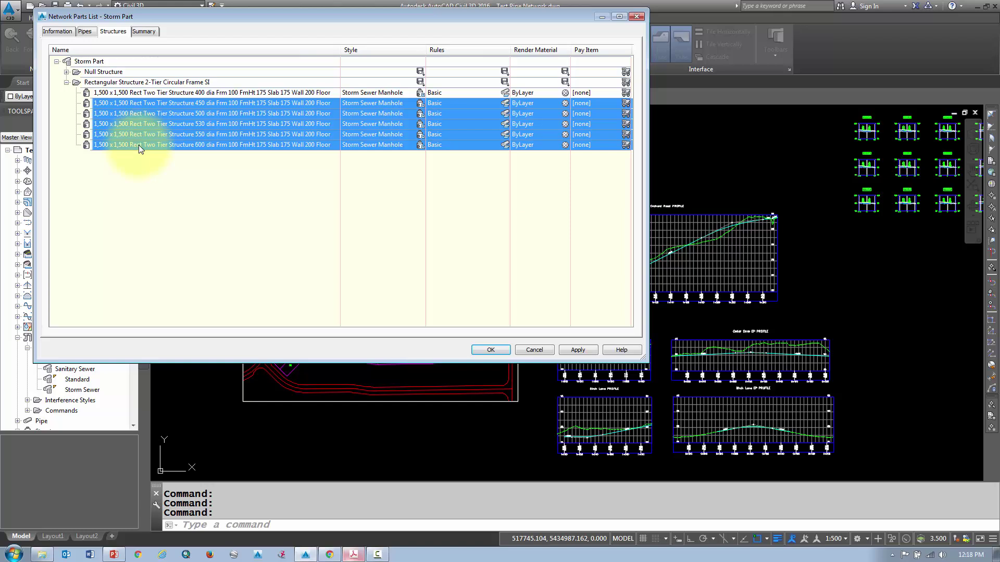
pyautogui.rightClick(139, 145)
pyautogui.click(151, 149)
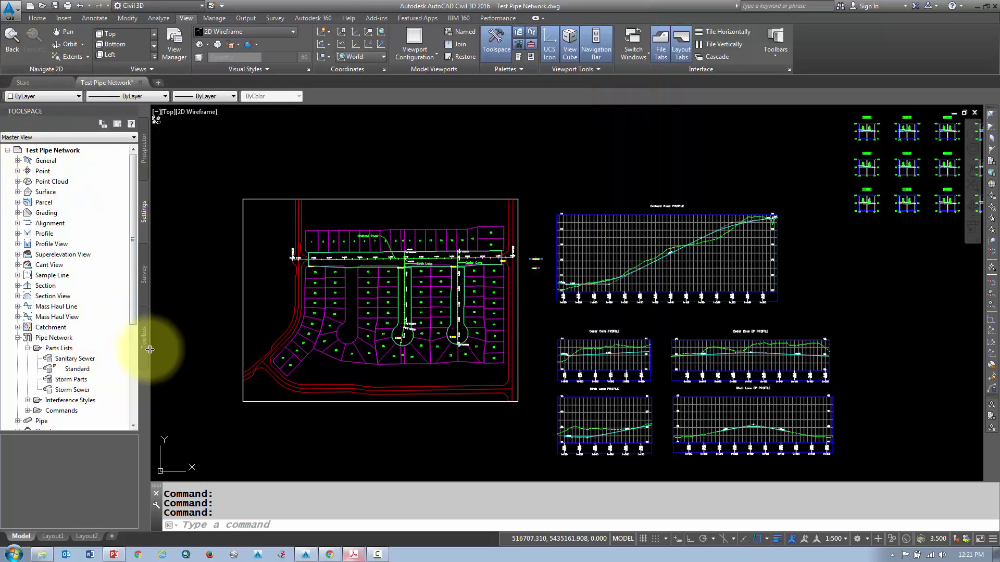
pyautogui.click(61, 384)
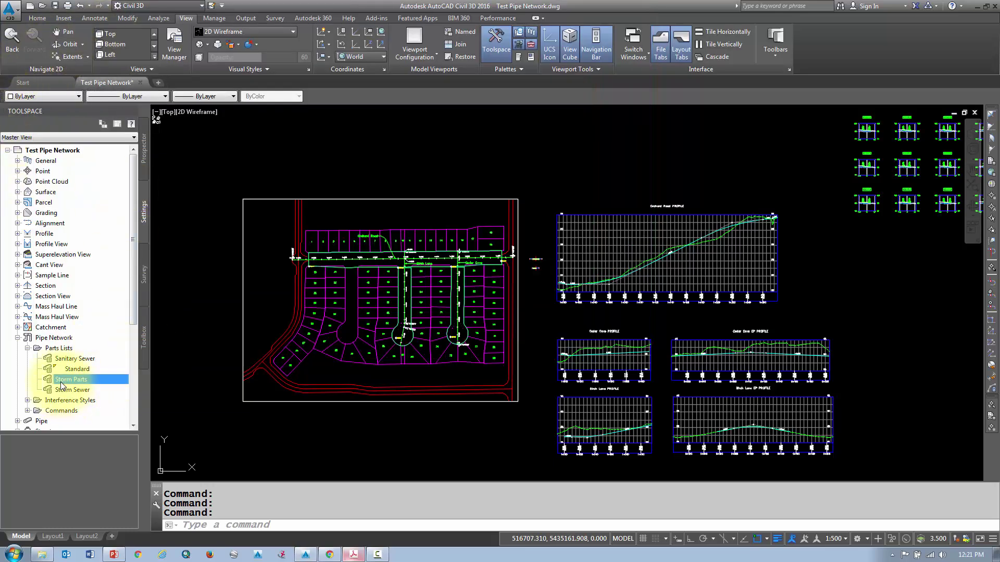
pyautogui.rightClick(62, 384)
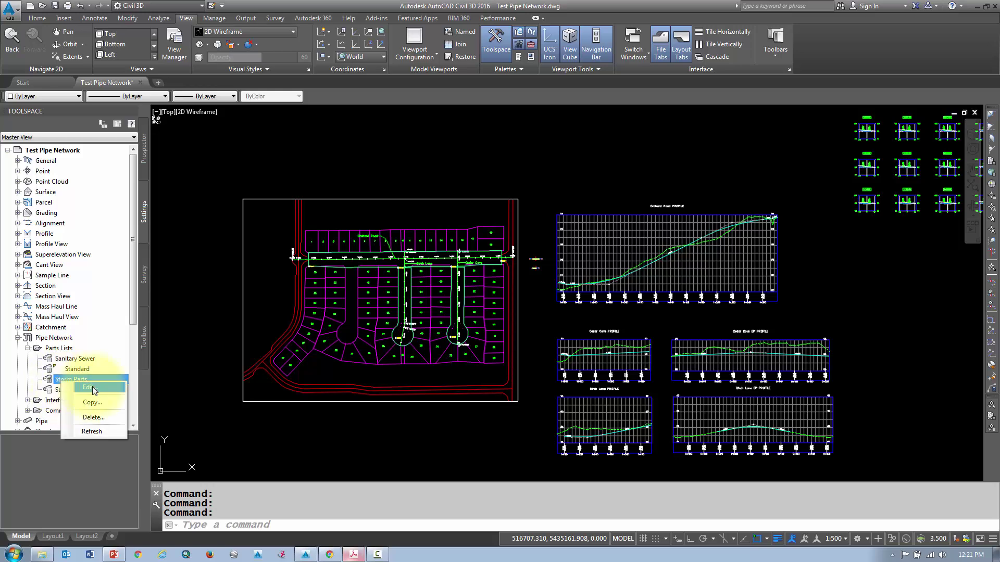
pyautogui.click(78, 391)
pyautogui.click(85, 31)
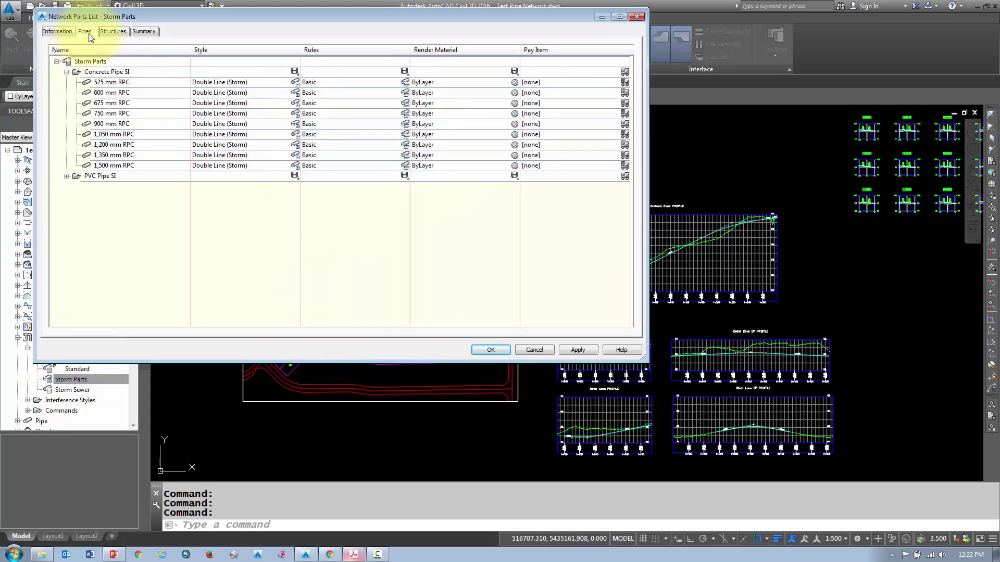
pyautogui.click(66, 176)
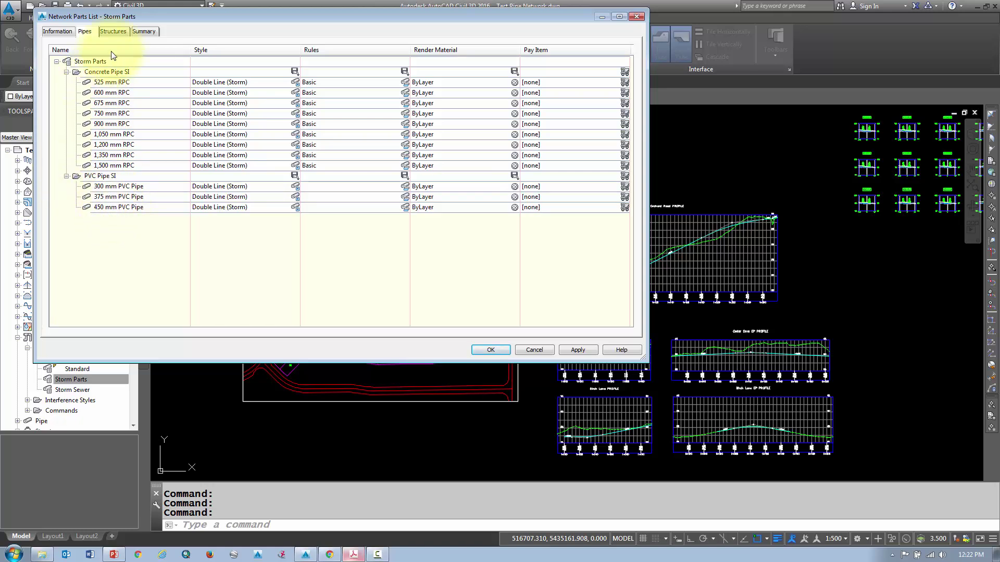
pyautogui.click(112, 32)
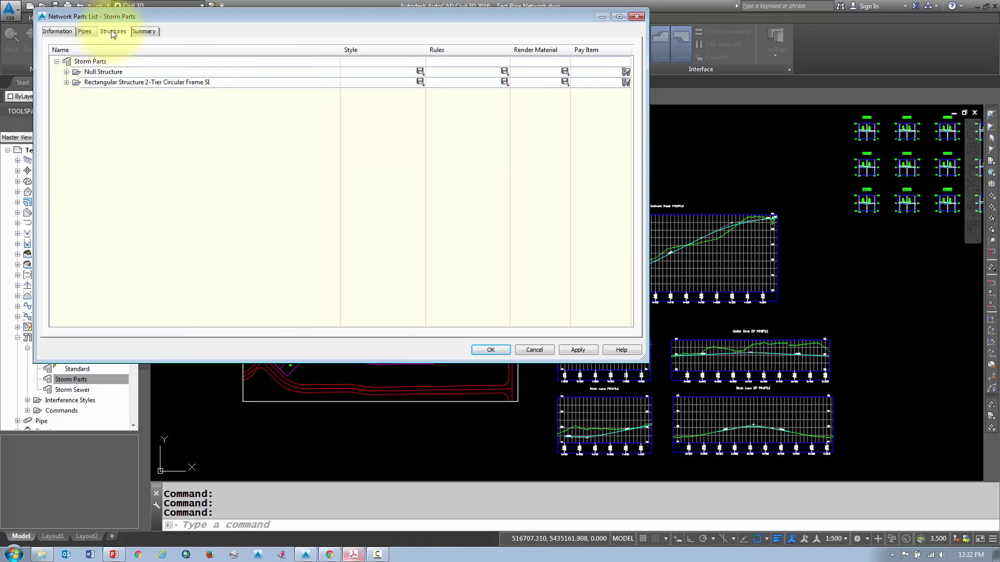
pyautogui.click(67, 82)
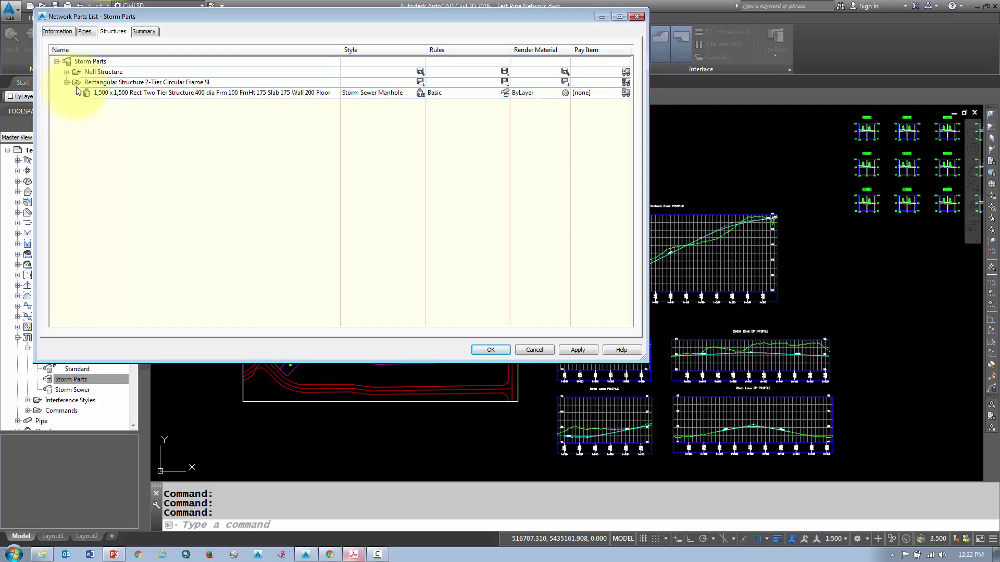
pyautogui.click(85, 32)
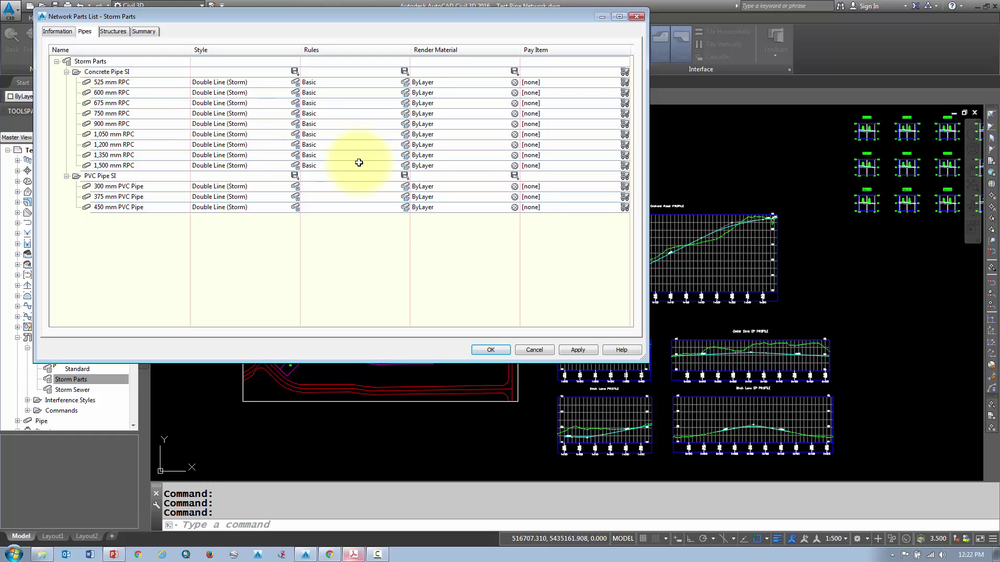
pyautogui.click(529, 350)
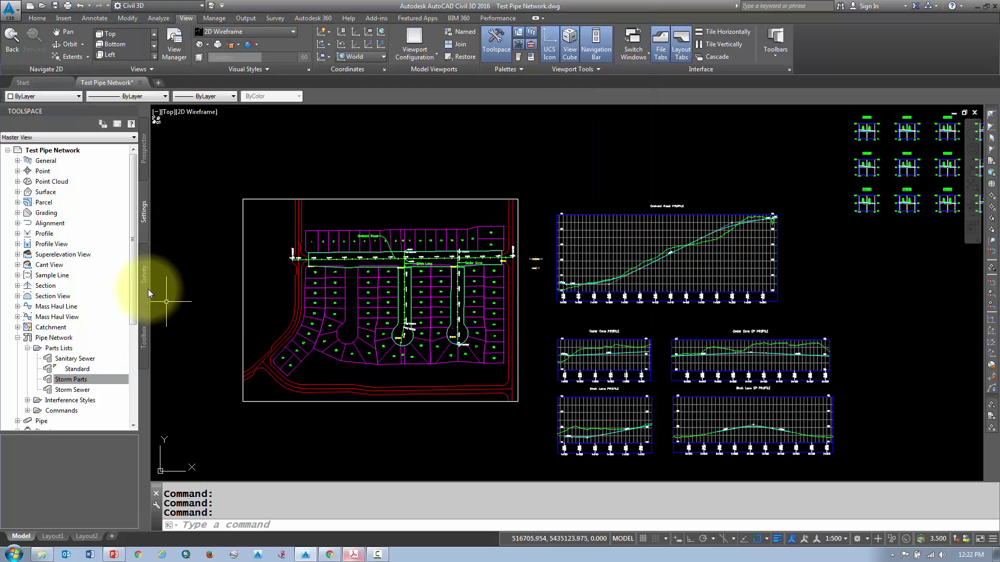
# - Reopen the Storm Parts list for review and close it without changes
pyautogui.click(17, 338)
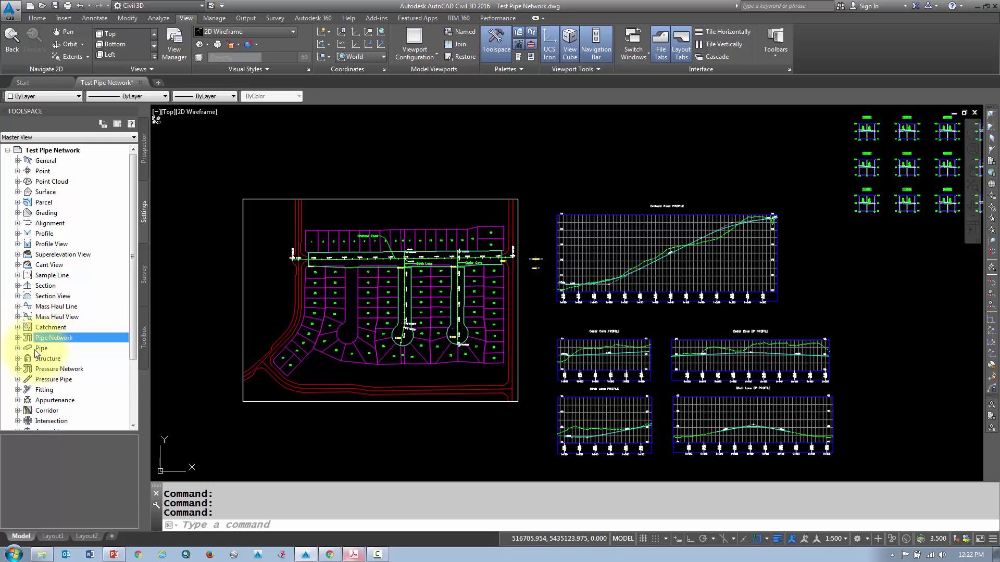
pyautogui.click(18, 337)
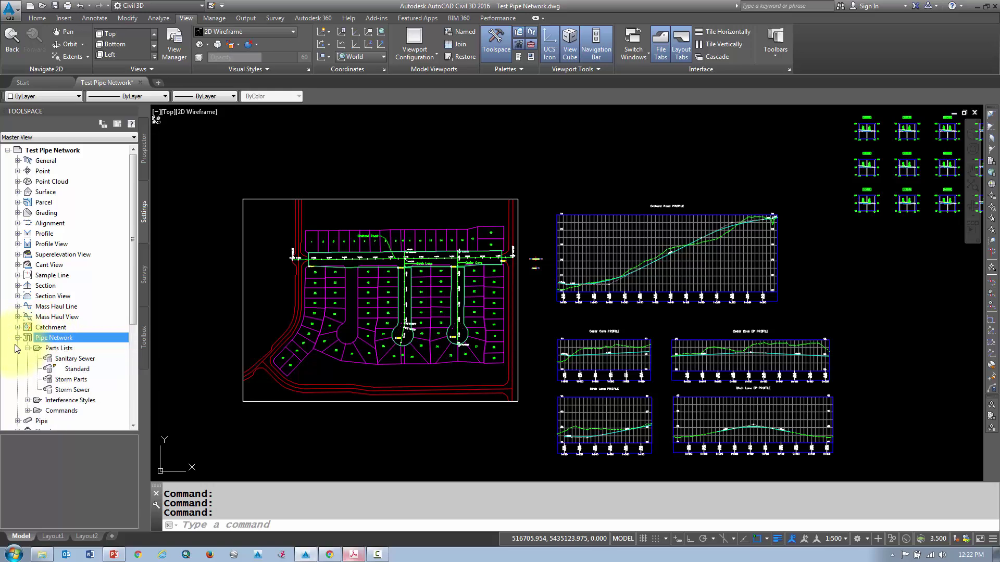
pyautogui.doubleClick(73, 379)
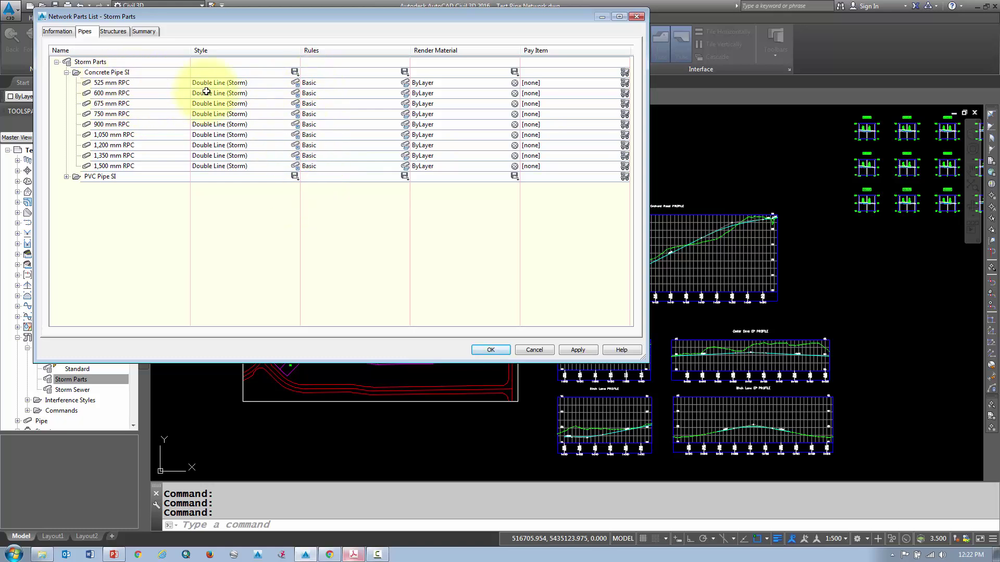
pyautogui.click(534, 350)
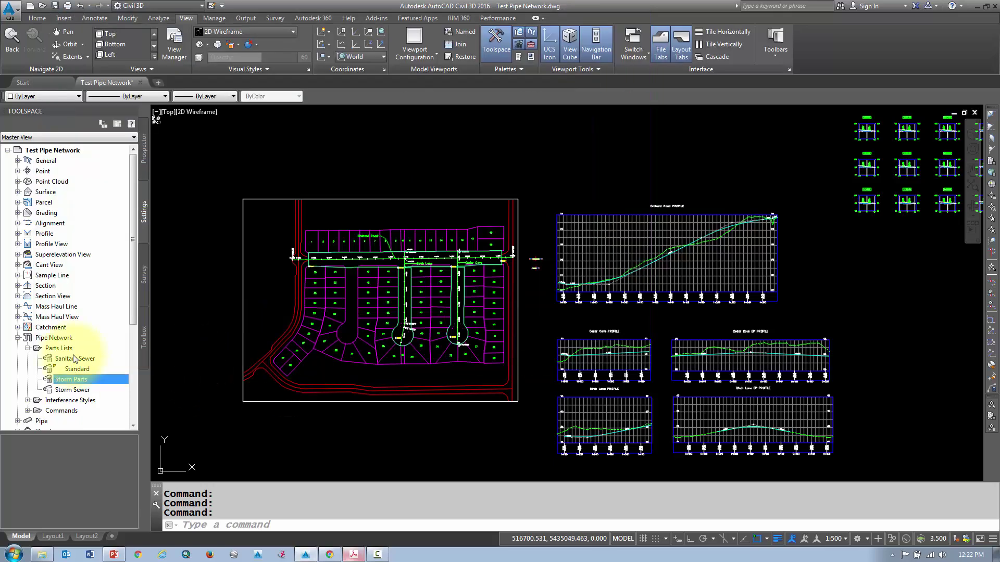
# - Expand Pipe settings to show the Pipe Rule Set collection containing Basic
pyautogui.click(18, 337)
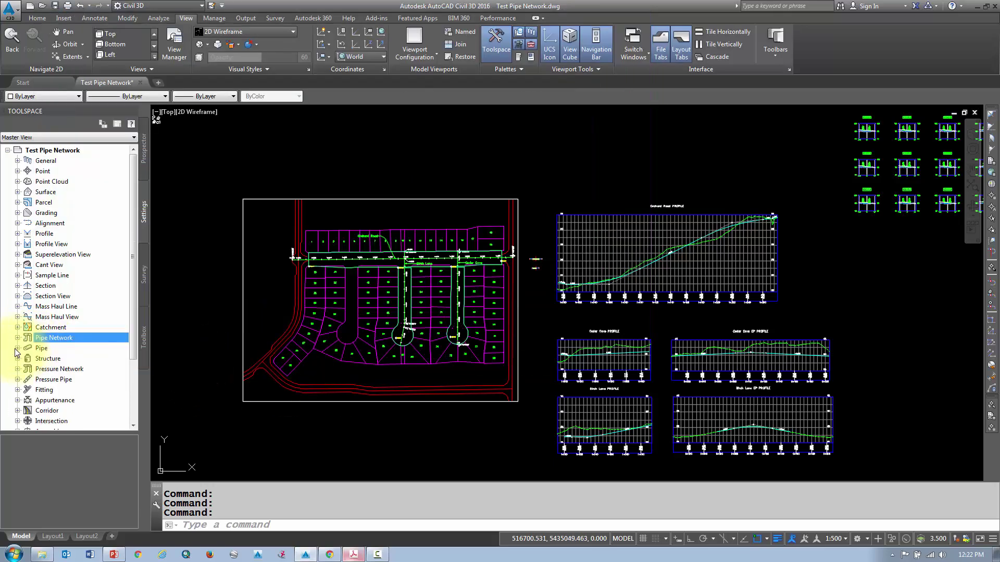
pyautogui.click(17, 347)
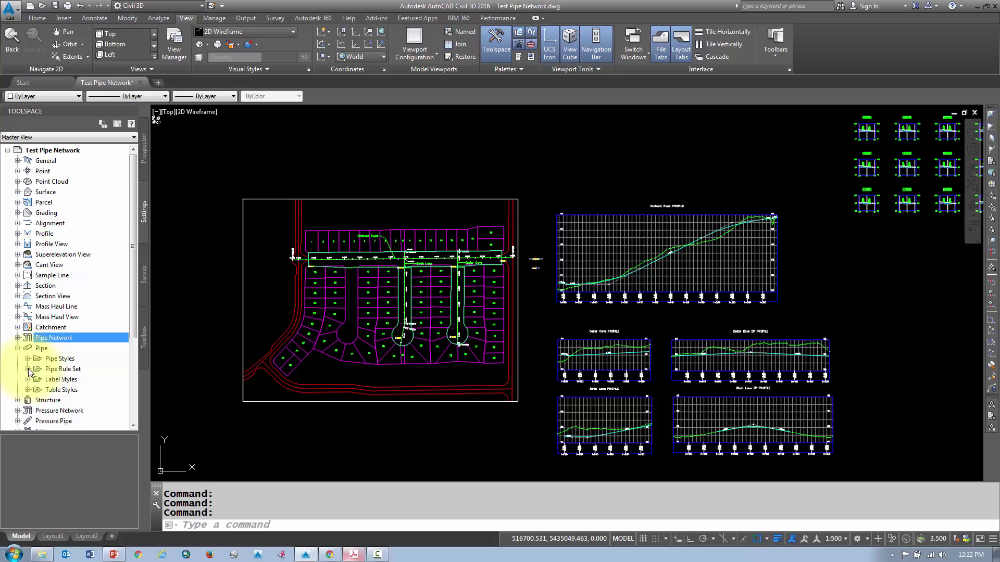
pyautogui.click(28, 369)
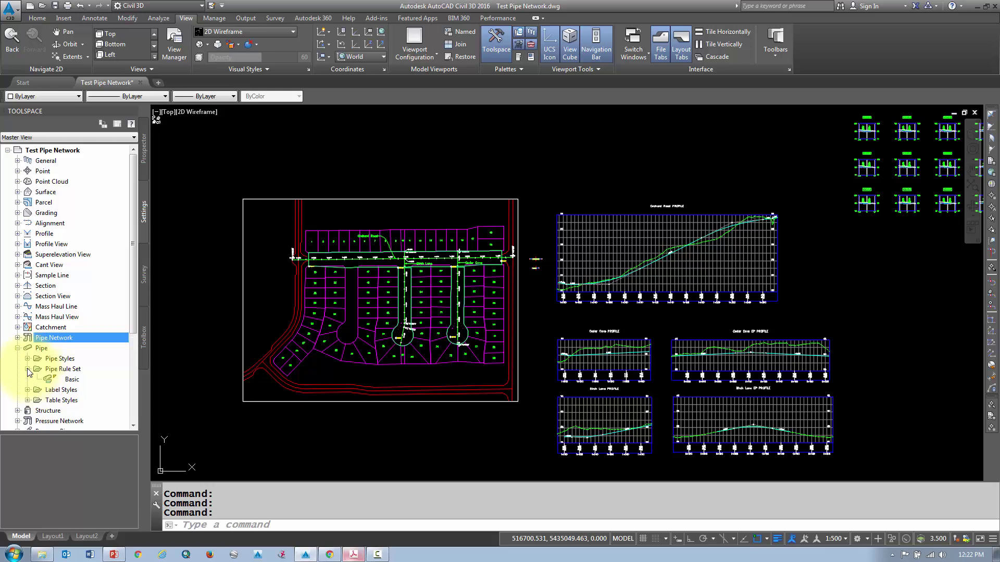
pyautogui.rightClick(73, 369)
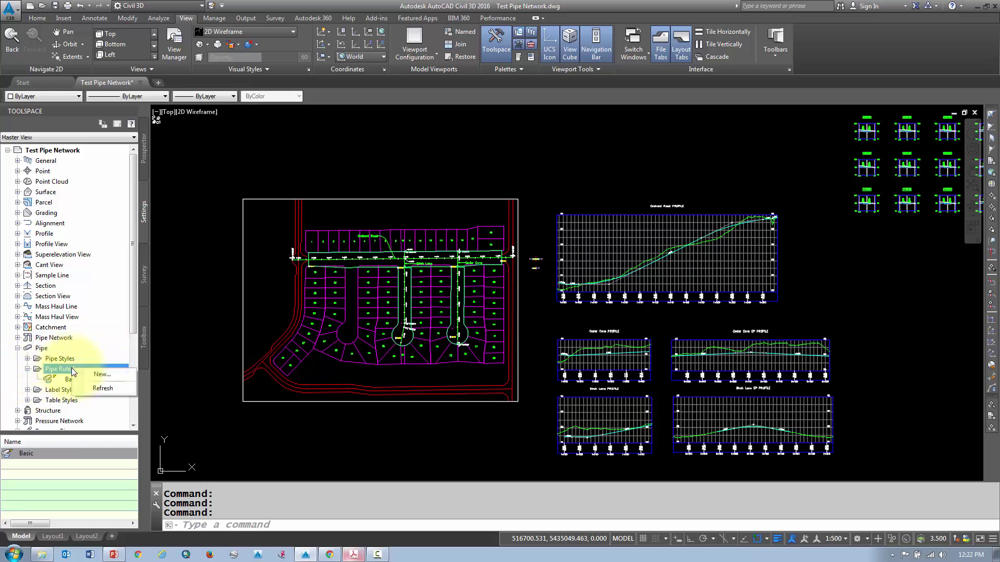
# - Create a new pipe rule set named '300mm PVC'
pyautogui.click(102, 375)
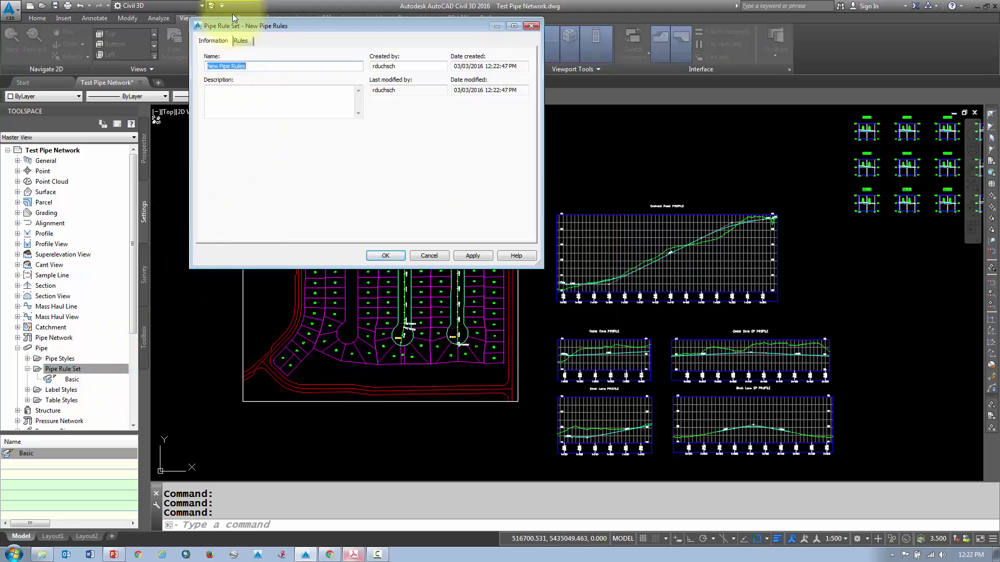
pyautogui.moveTo(233, 26); pyautogui.dragTo(343, 61)
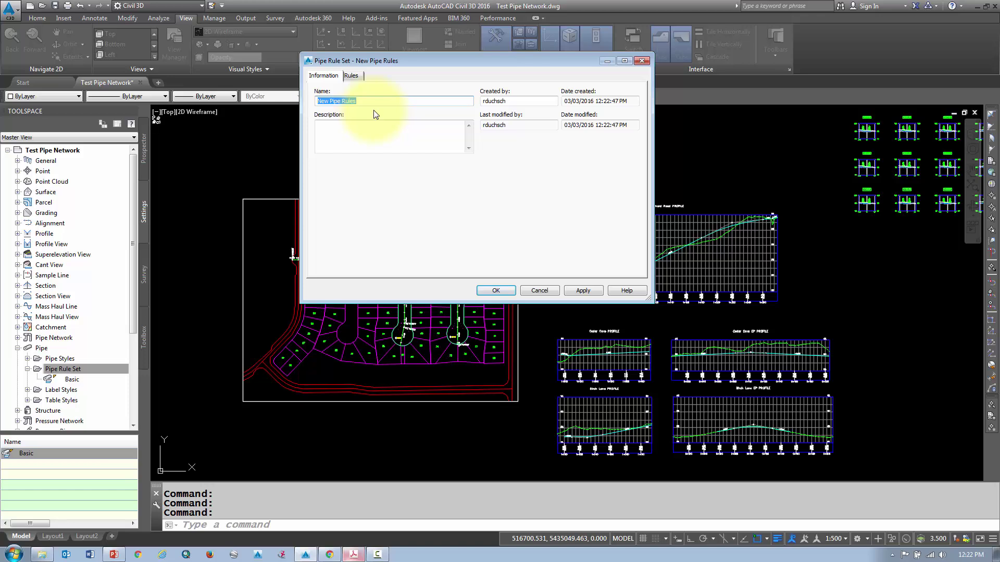
pyautogui.write('300mm PVC')
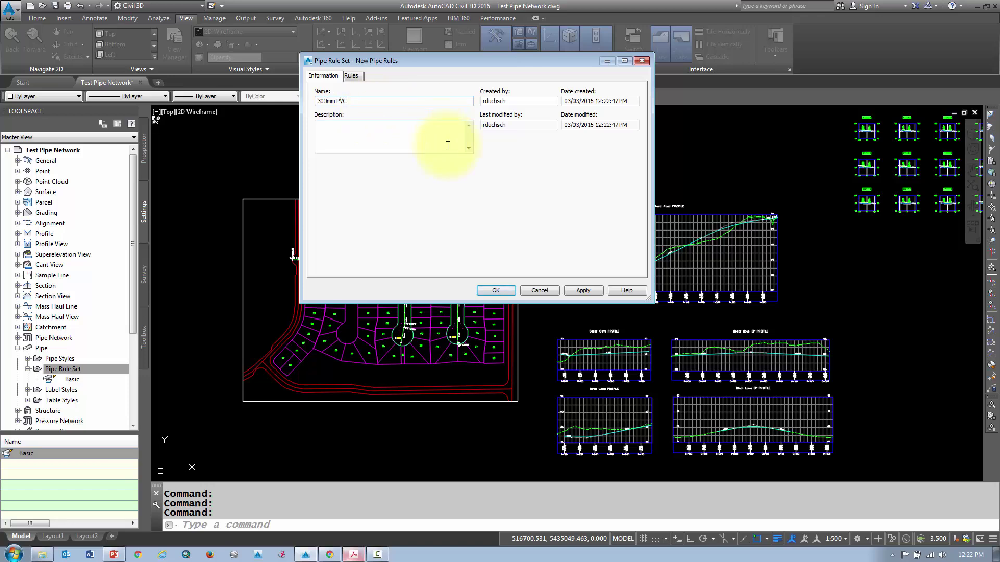
pyautogui.click(583, 290)
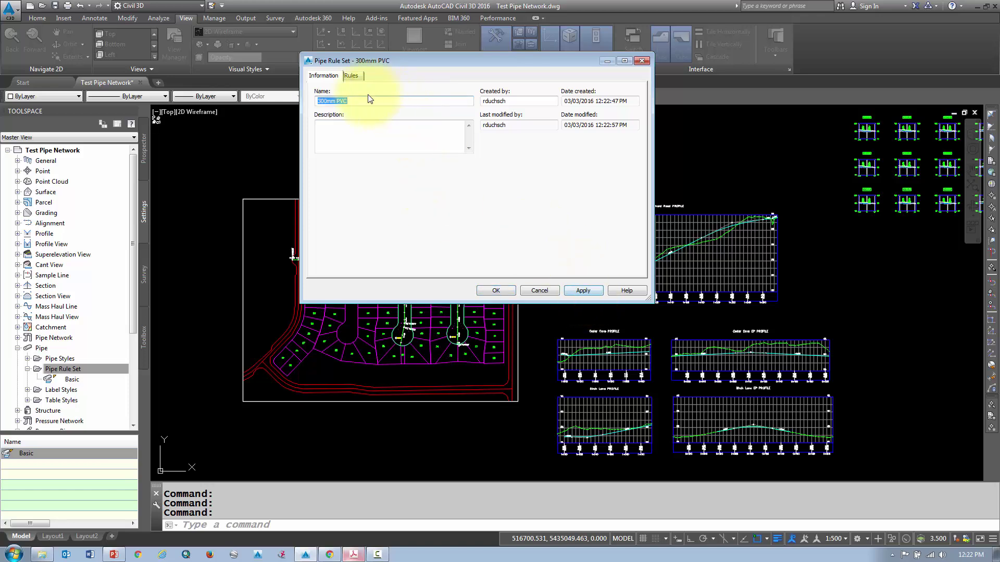
# - Add the Cover and Slope rule and the Length Check rule to the rule set
pyautogui.click(351, 76)
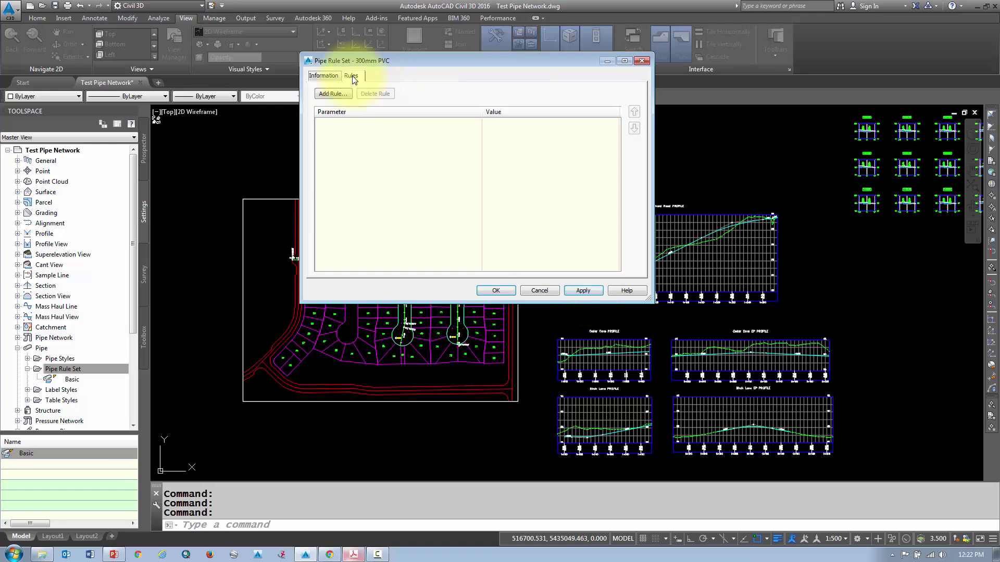
pyautogui.click(332, 93)
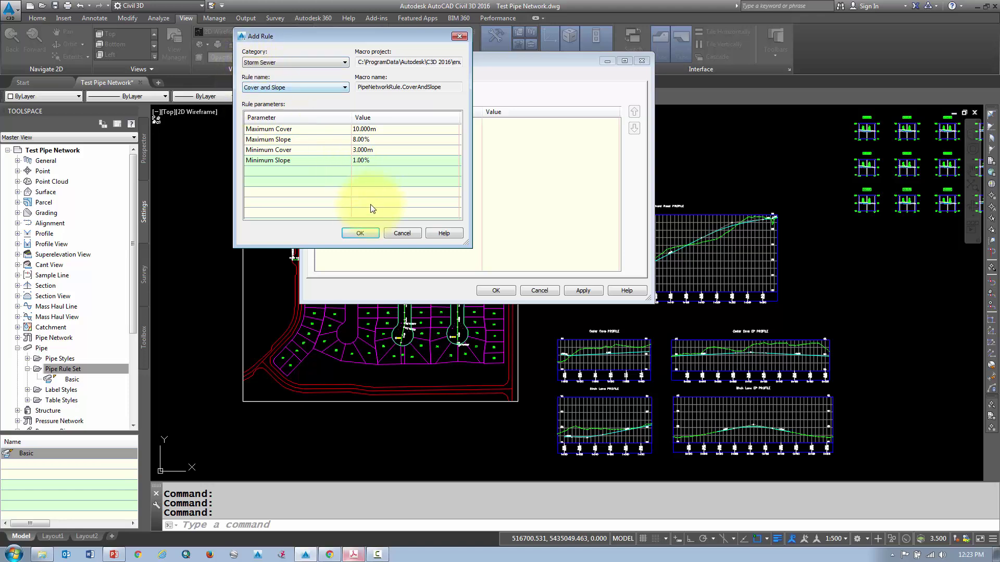
pyautogui.click(359, 233)
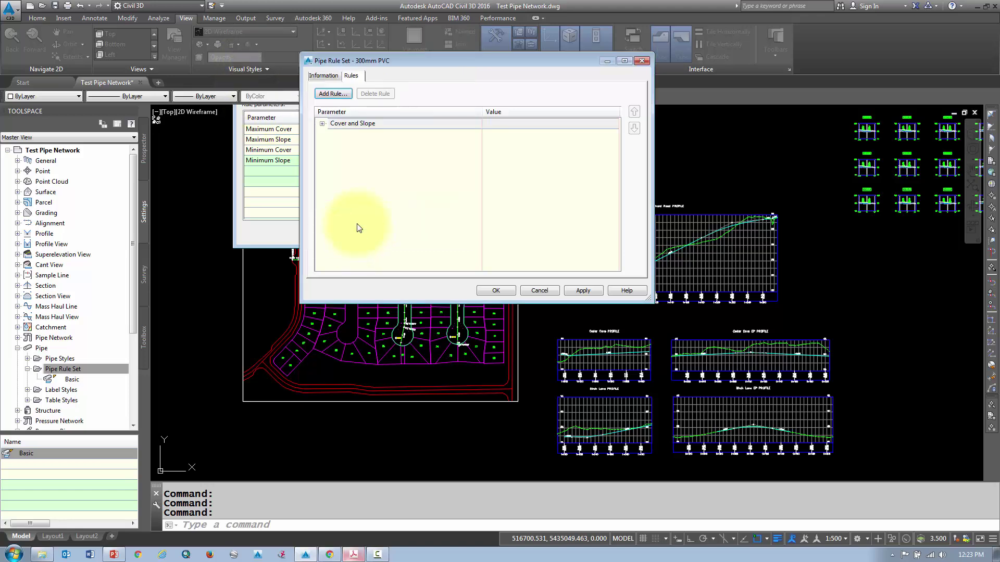
pyautogui.click(332, 94)
pyautogui.click(299, 88)
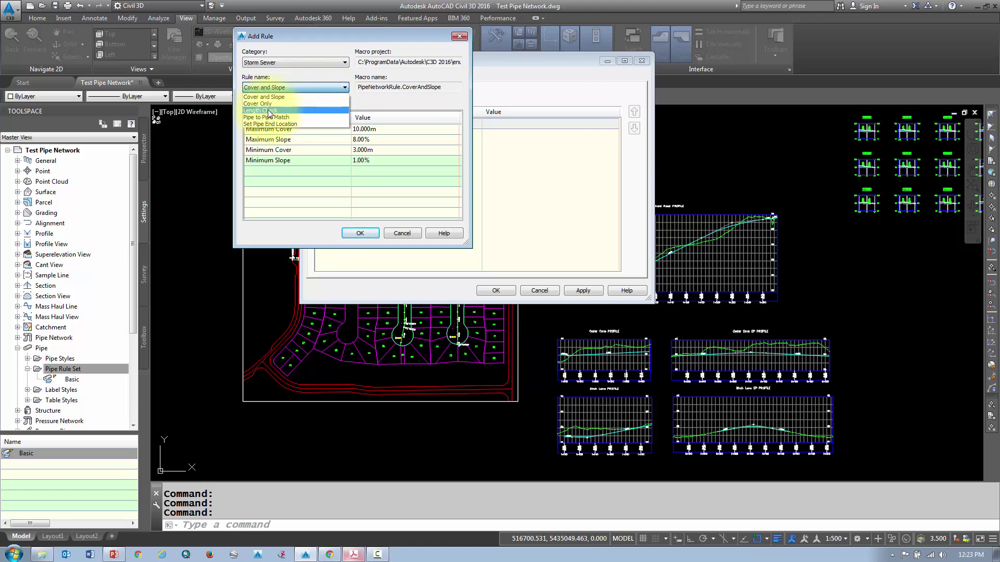
pyautogui.click(268, 110)
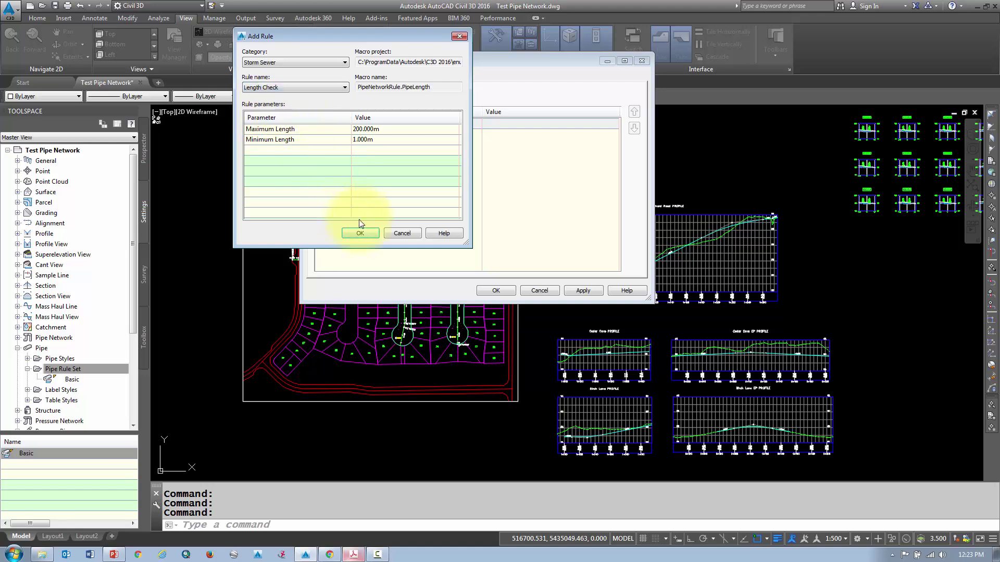
pyautogui.click(359, 233)
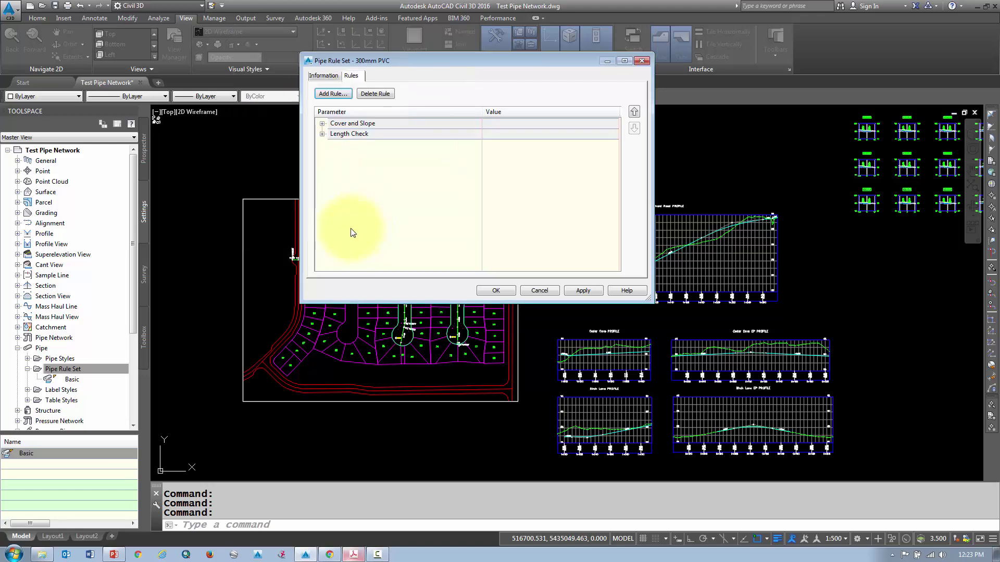
# - Change the Cover and Slope rule's Maximum Cover to 5.000m
pyautogui.click(322, 124)
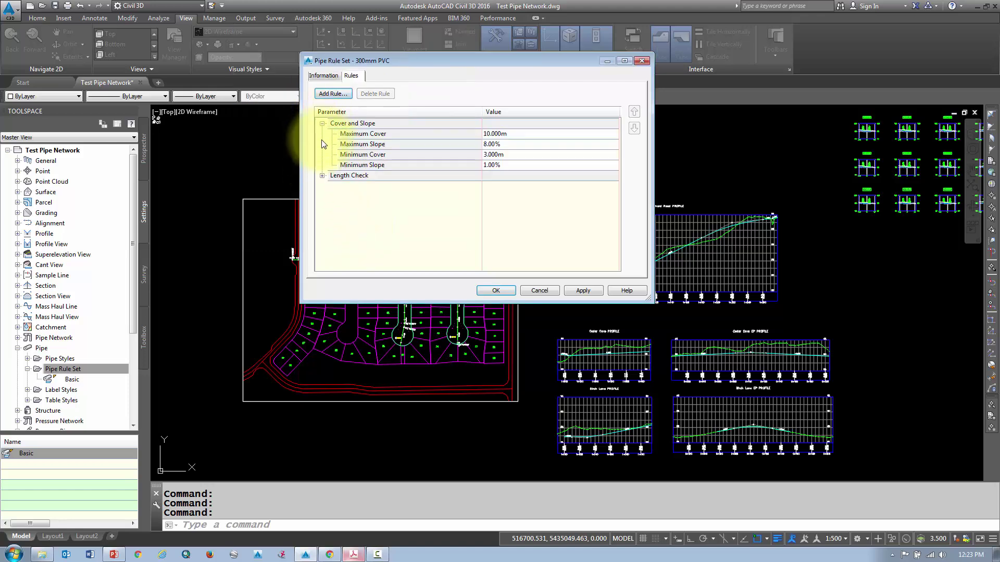
pyautogui.click(323, 175)
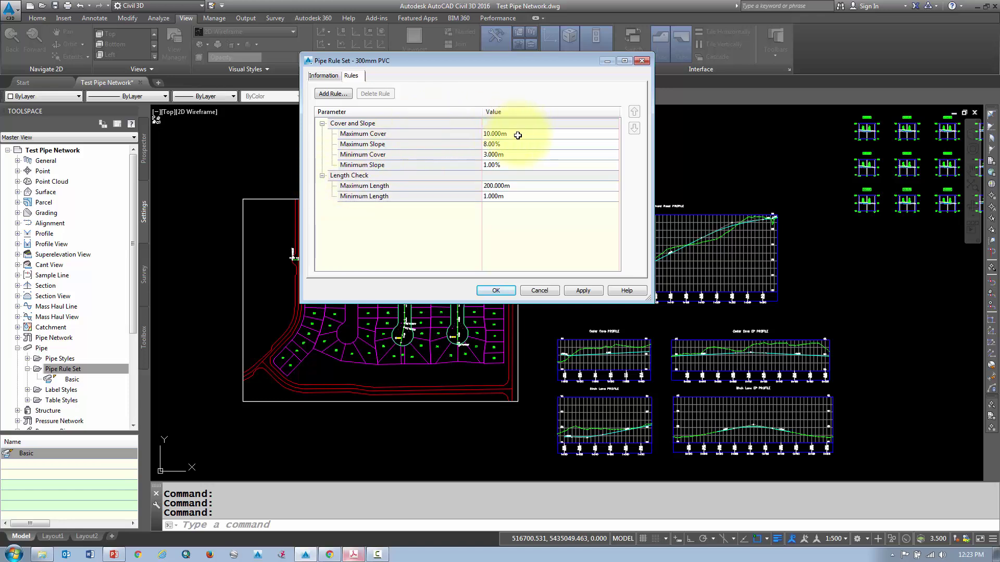
pyautogui.click(490, 133)
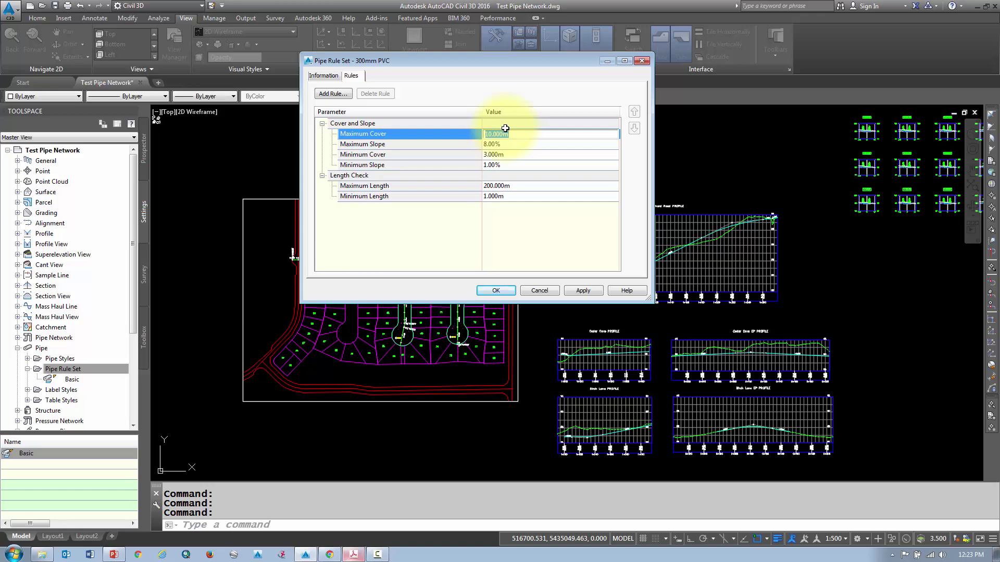
pyautogui.write('5')
pyautogui.press('Return')
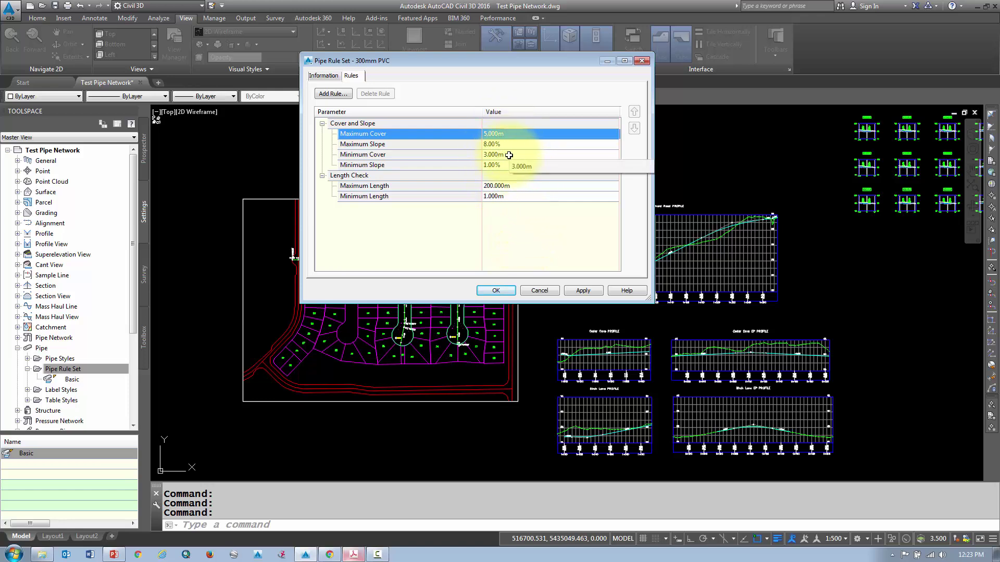
pyautogui.click(349, 155)
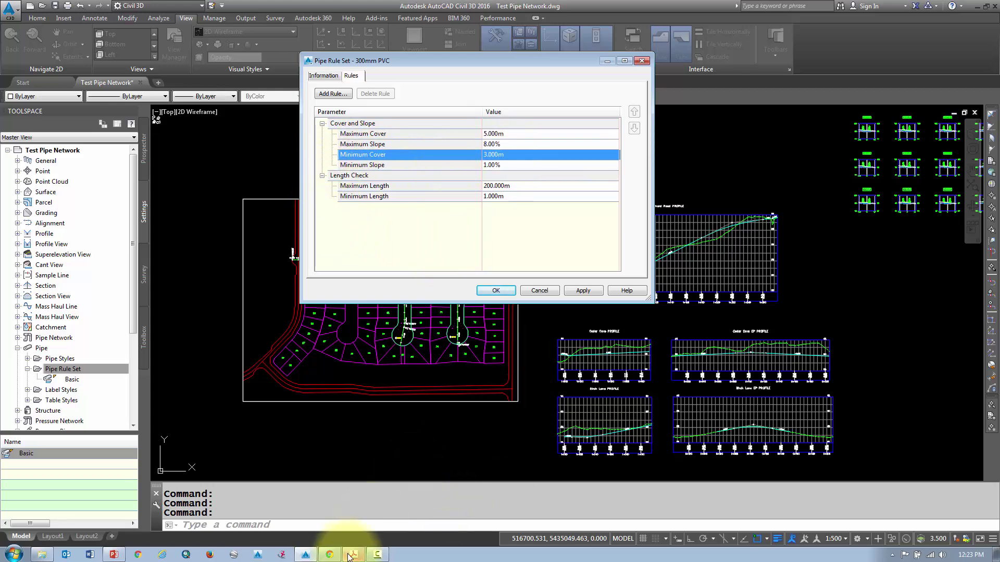
# - Find the 1.2 m storm sewer minimum cover in the guidelines PDF, then edit Minimum Cover
pyautogui.hotkey('alt', 'Tab')
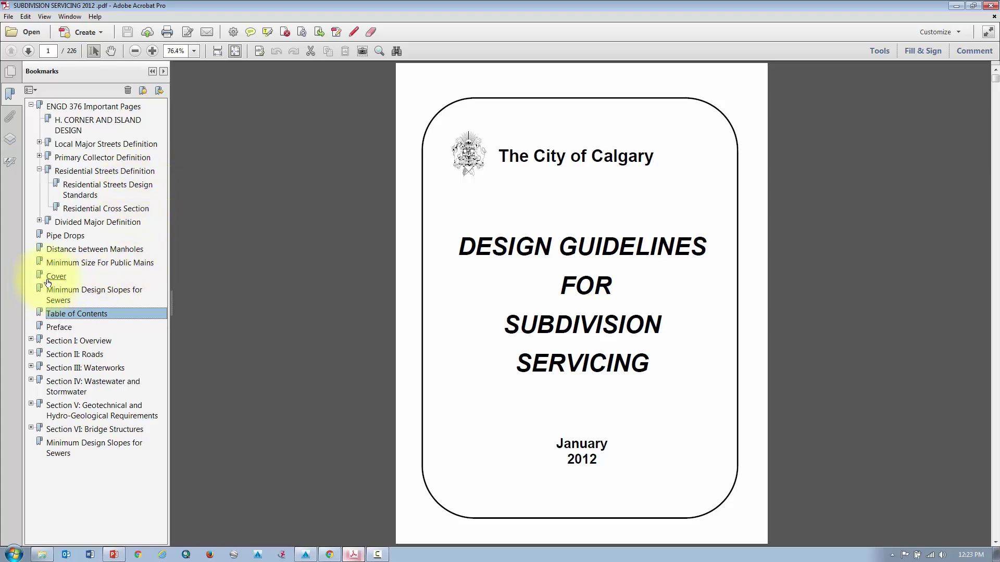
pyautogui.click(92, 275)
pyautogui.scroll(-2, 565, 402)
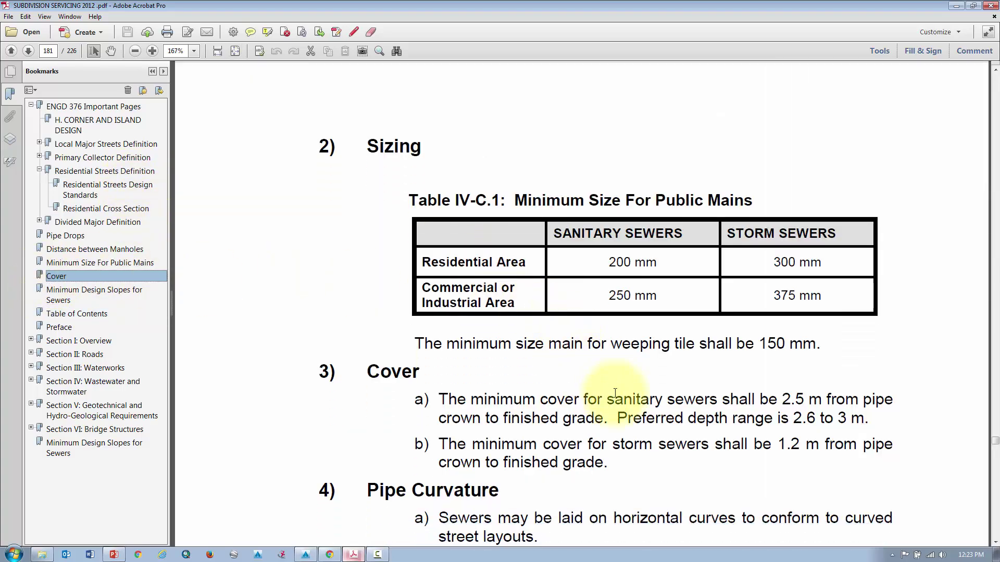
pyautogui.moveTo(441, 444); pyautogui.dragTo(621, 461)
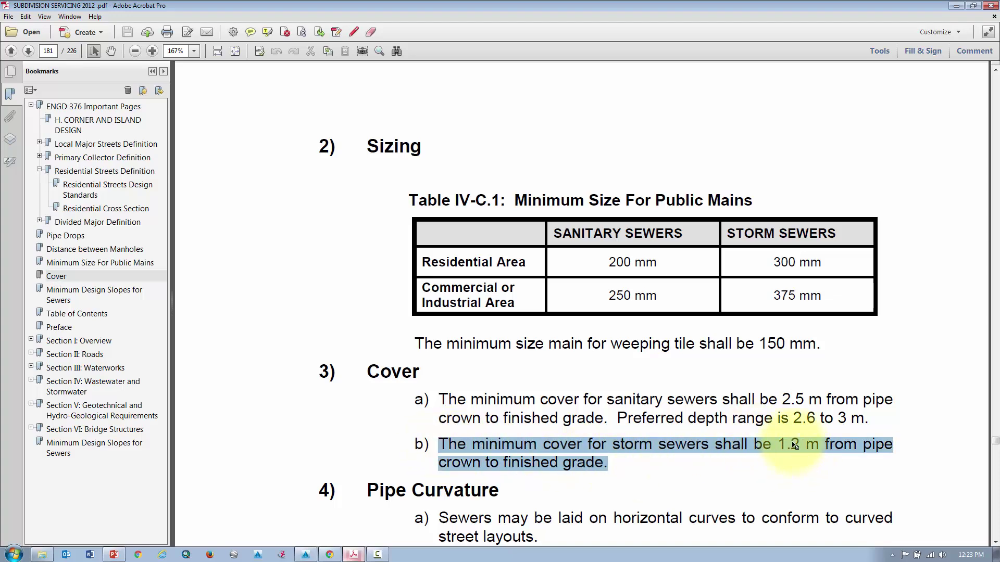
pyautogui.click(972, 6)
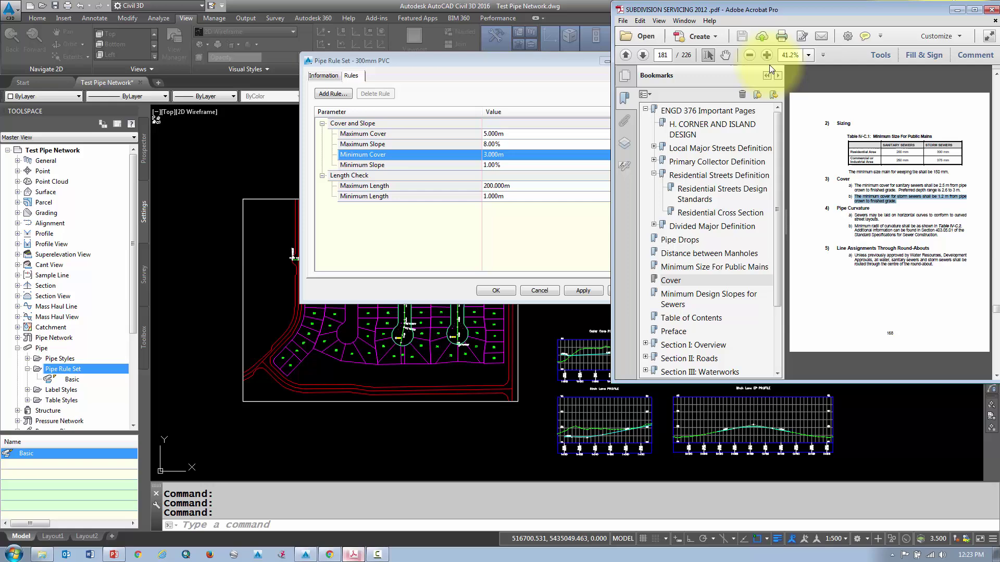
pyautogui.click(958, 9)
pyautogui.click(509, 152)
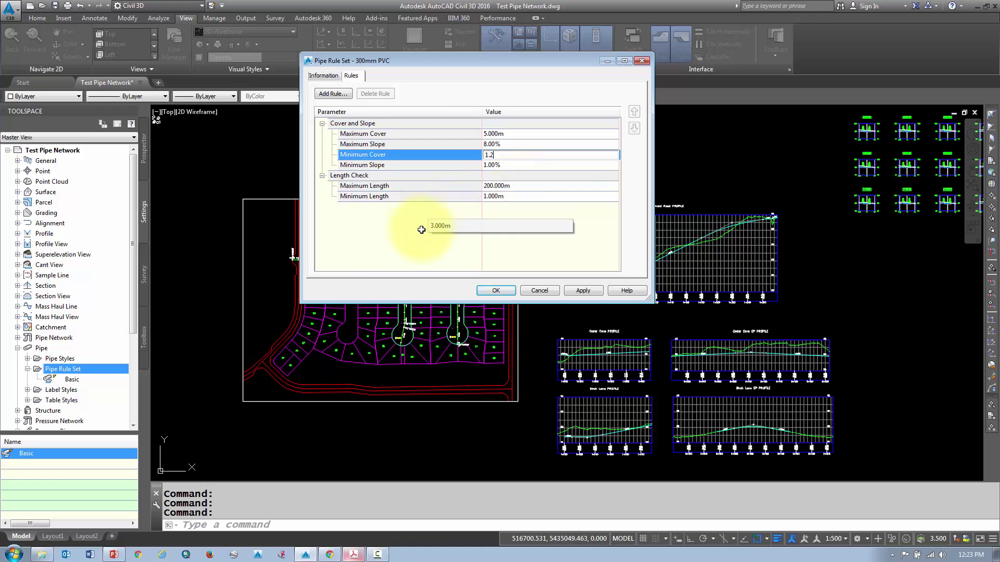
# - Confirm the 1.200 m Minimum Cover for 300mm PVC and review its Information and Rules tabs
pyautogui.press('Return')
pyautogui.click(457, 166)
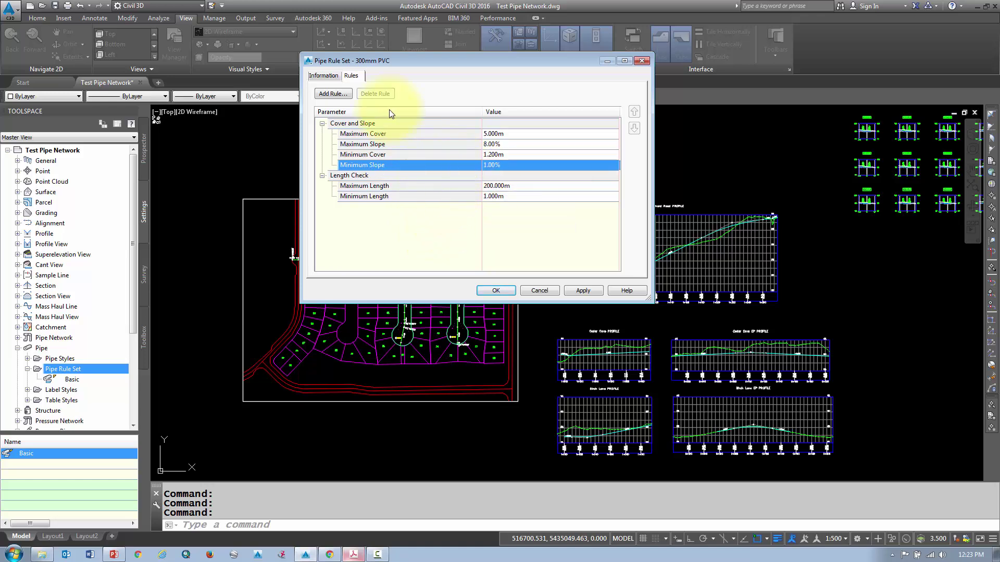
pyautogui.click(328, 75)
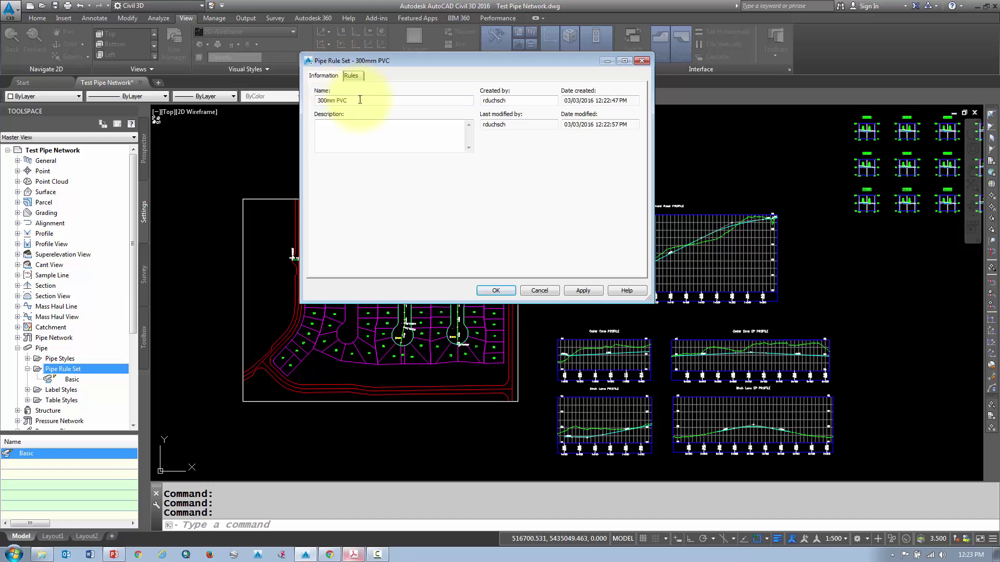
pyautogui.click(351, 76)
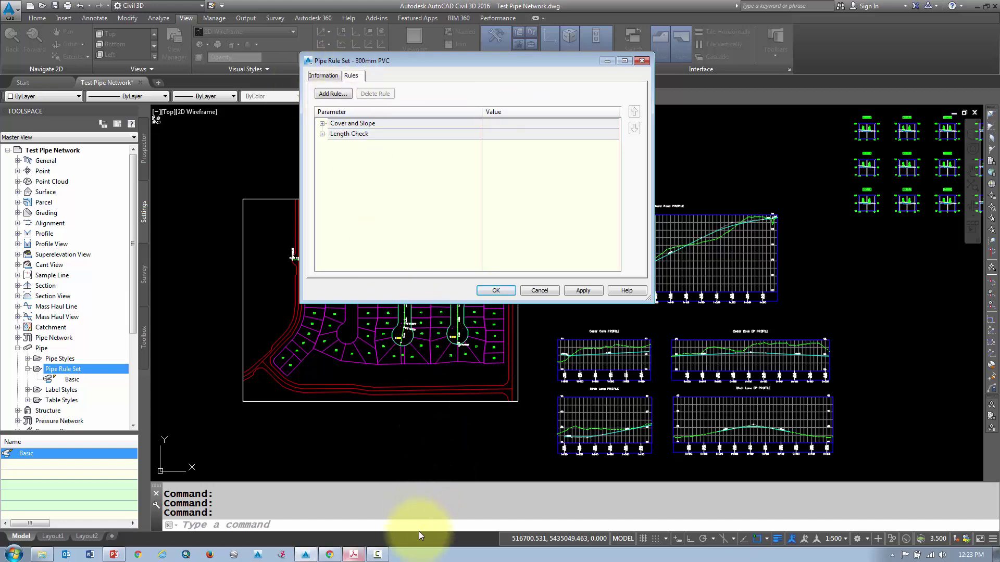
# - In the full-screen guidelines PDF, mark the 0.32 minimum slope for 300 mm storm PVC
pyautogui.click(354, 556)
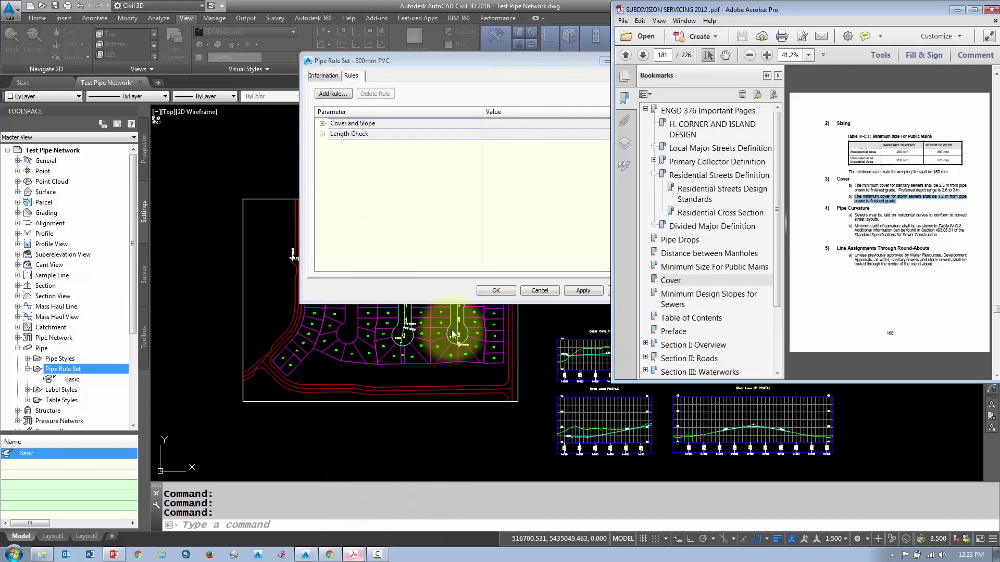
pyautogui.doubleClick(761, 9)
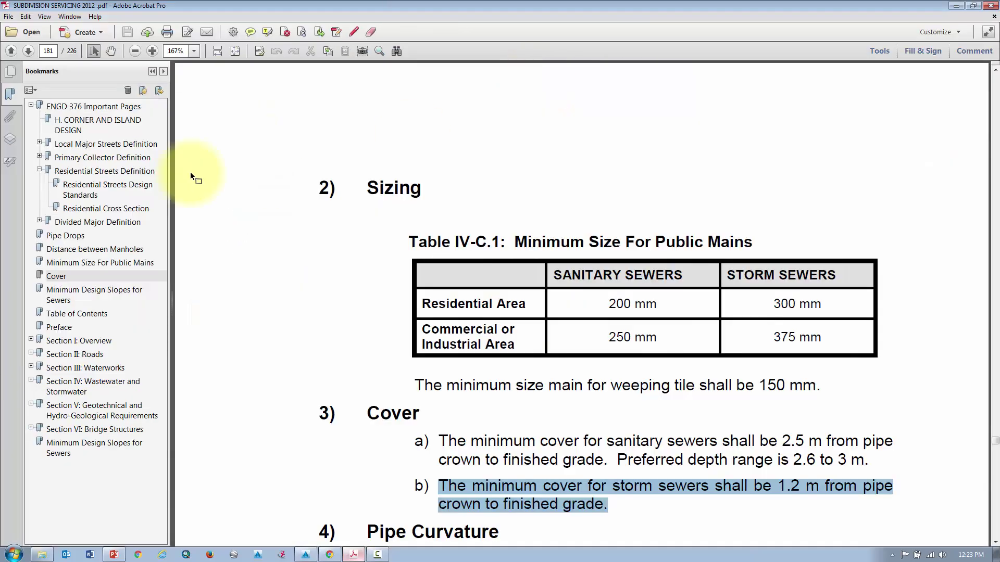
pyautogui.click(86, 296)
pyautogui.scroll(-1, 287, 319)
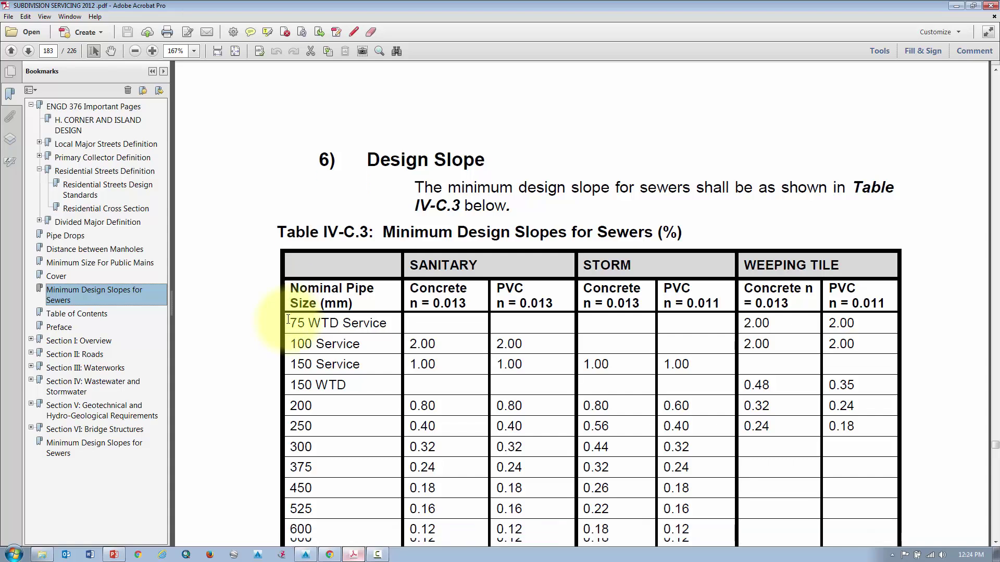
pyautogui.scroll(-1, 289, 333)
pyautogui.doubleClick(304, 414)
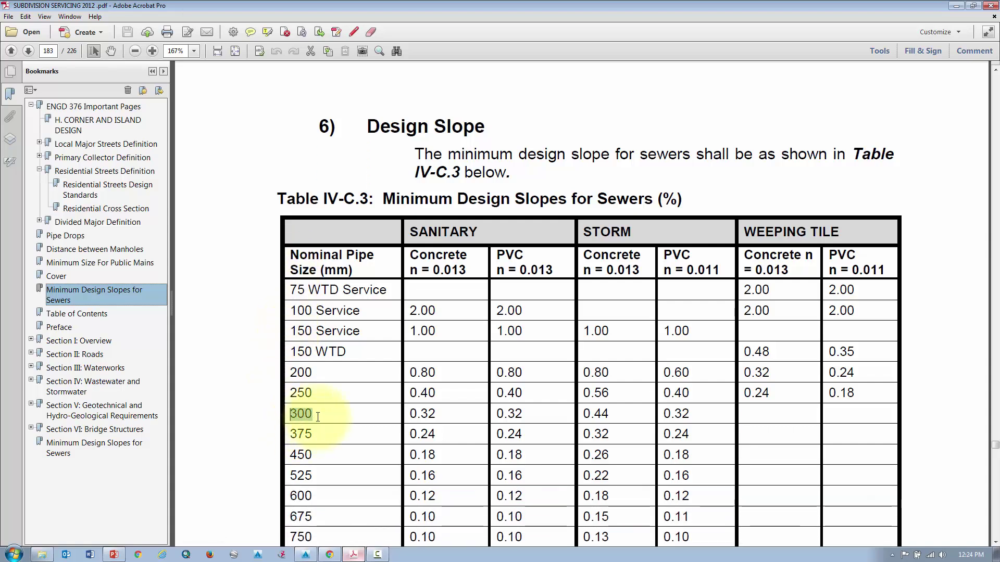
pyautogui.doubleClick(691, 254)
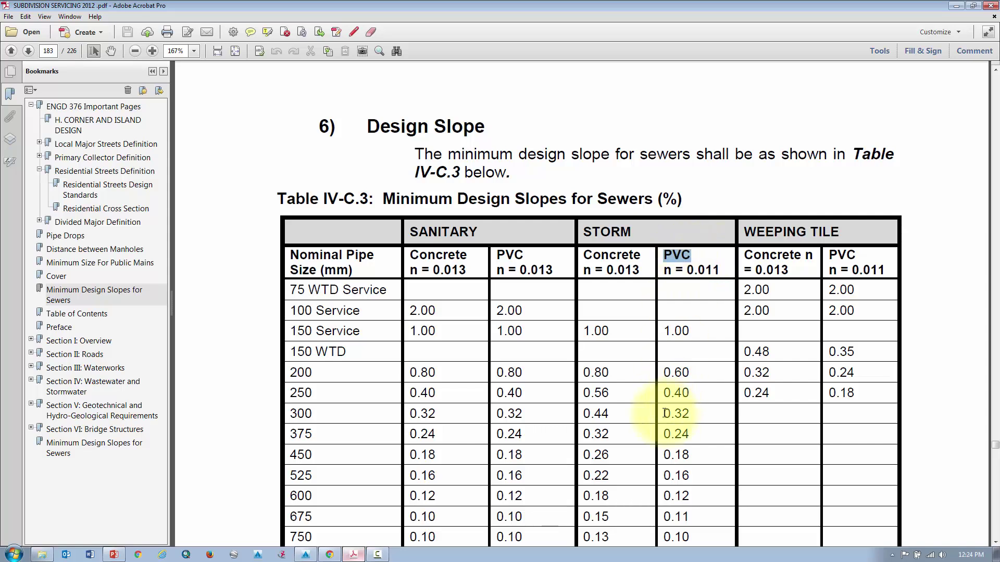
pyautogui.moveTo(660, 414); pyautogui.dragTo(689, 411)
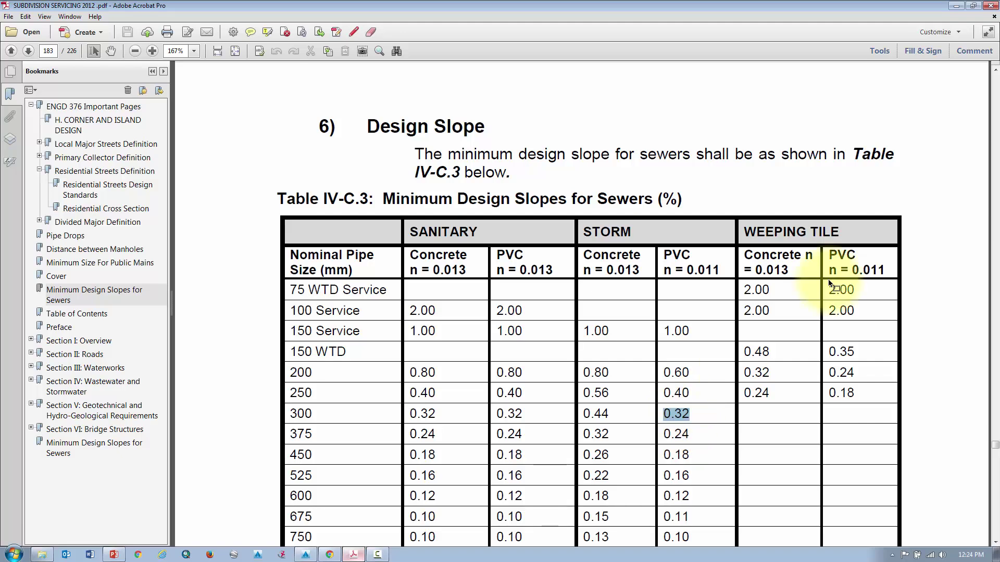
pyautogui.click(955, 8)
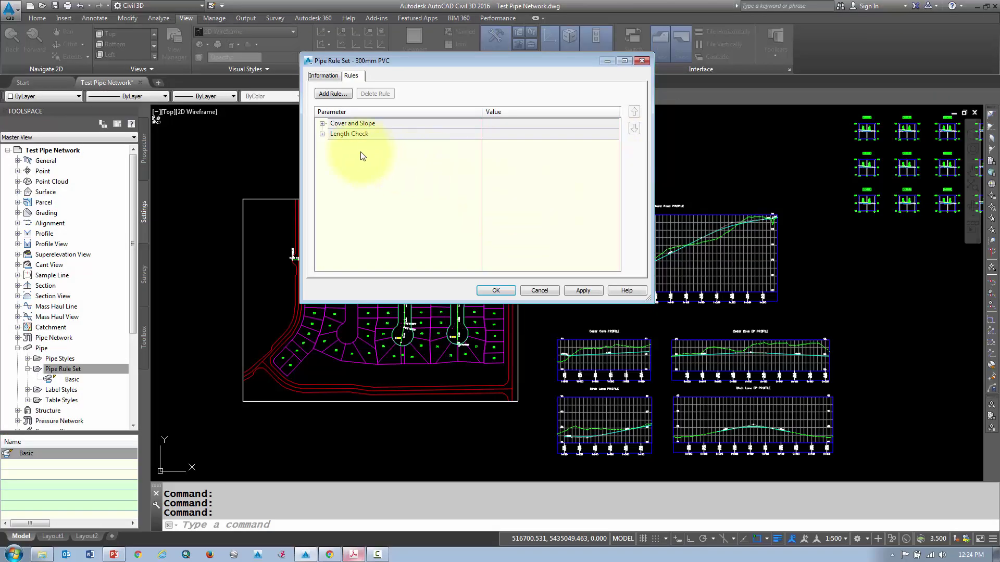
# - Set the 300mm PVC rule set's Minimum Slope to 0.32%
pyautogui.click(322, 124)
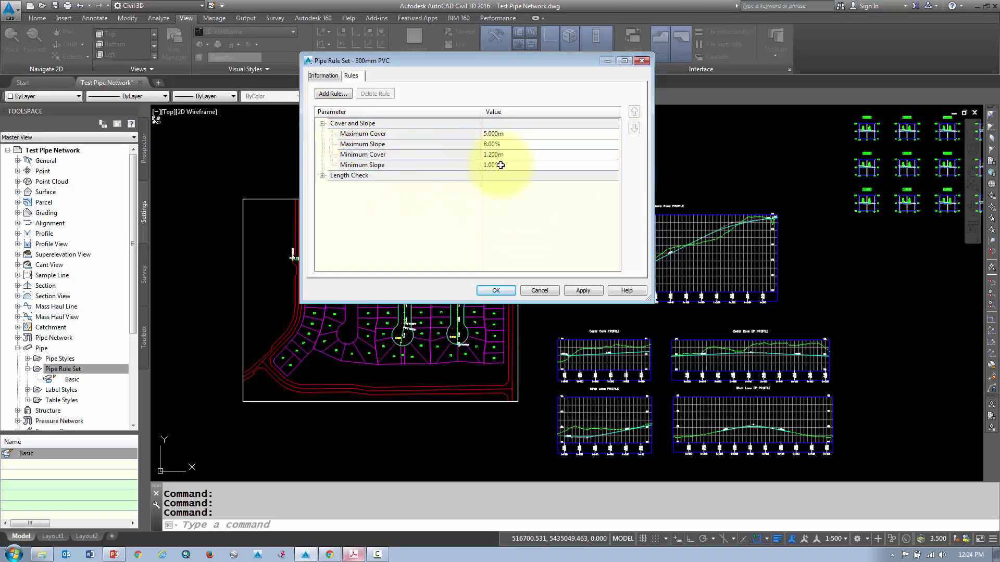
pyautogui.click(500, 165)
pyautogui.write('.3')
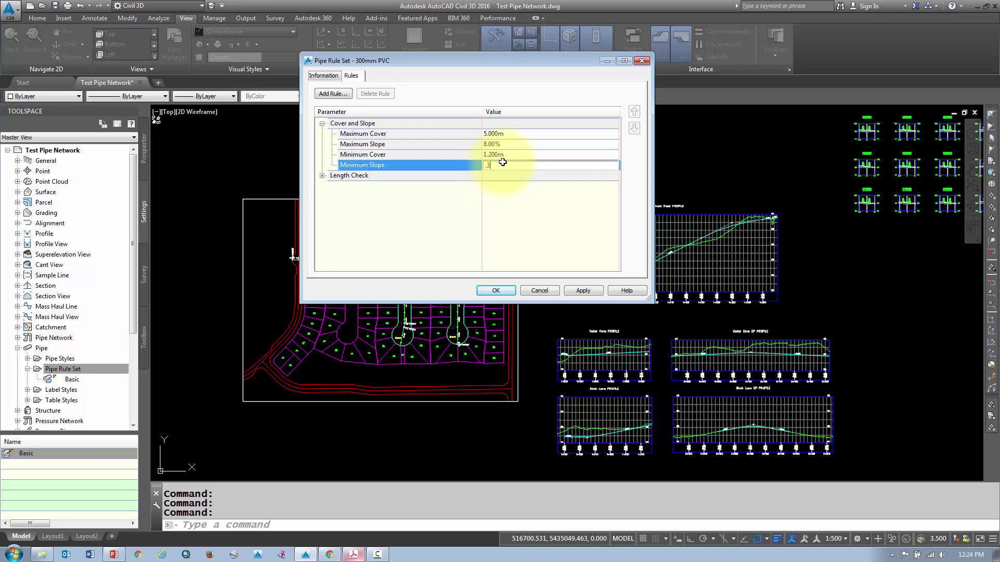
pyautogui.write('2')
pyautogui.press('Return')
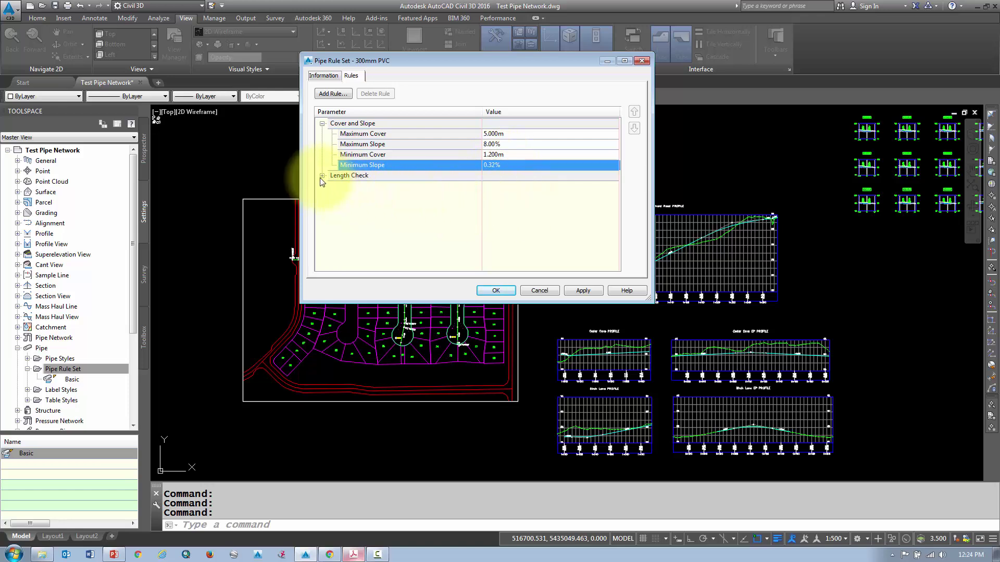
# - Expand Length Check and find the 185 m maximum manhole spacing in the guidelines PDF
pyautogui.click(321, 176)
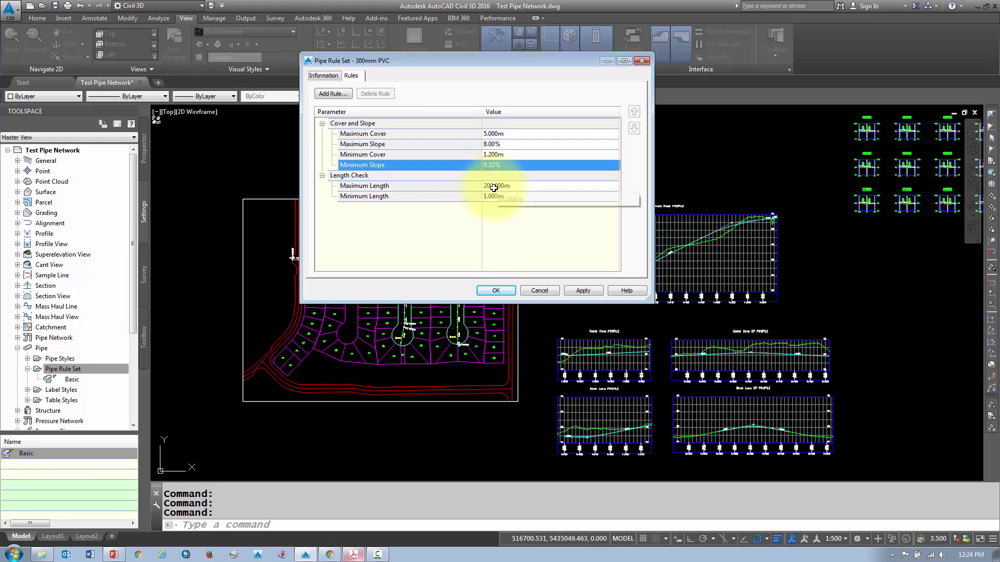
pyautogui.click(494, 187)
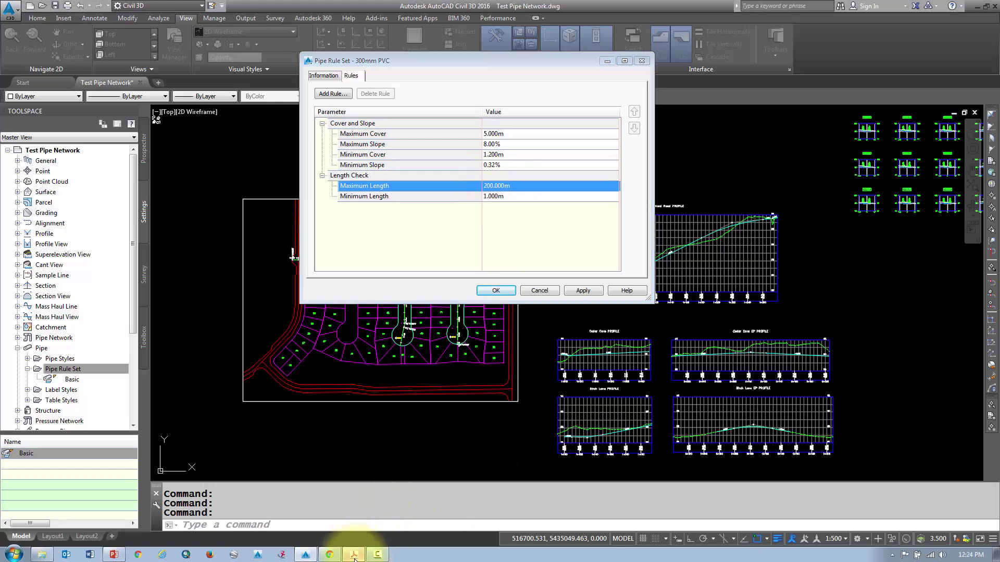
pyautogui.click(353, 554)
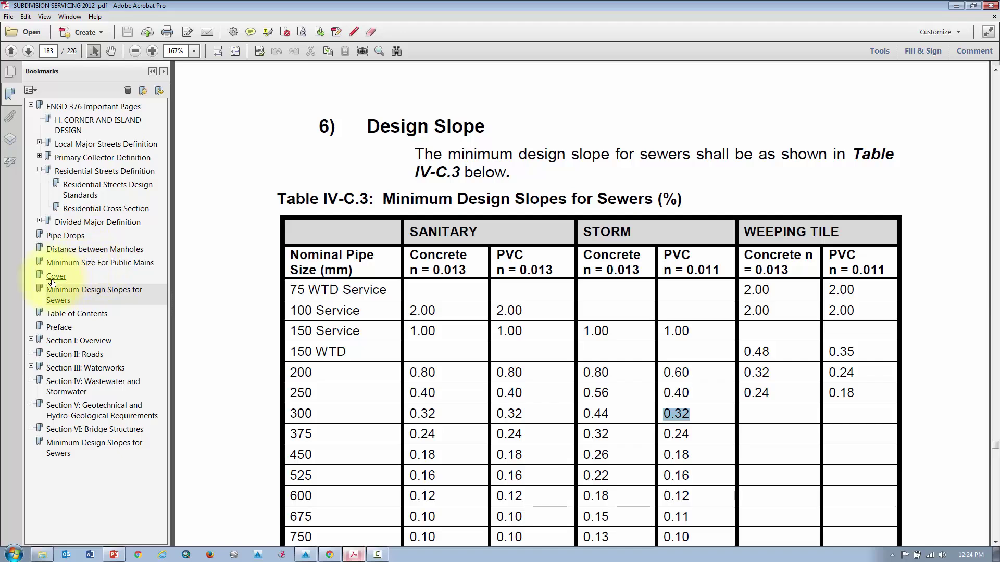
pyautogui.click(66, 250)
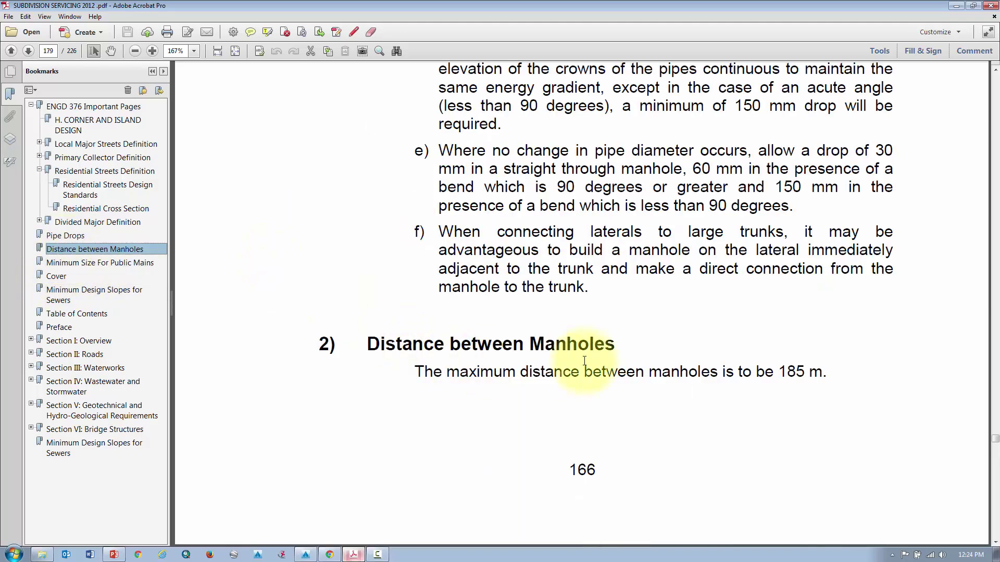
pyautogui.moveTo(777, 372); pyautogui.dragTo(840, 372)
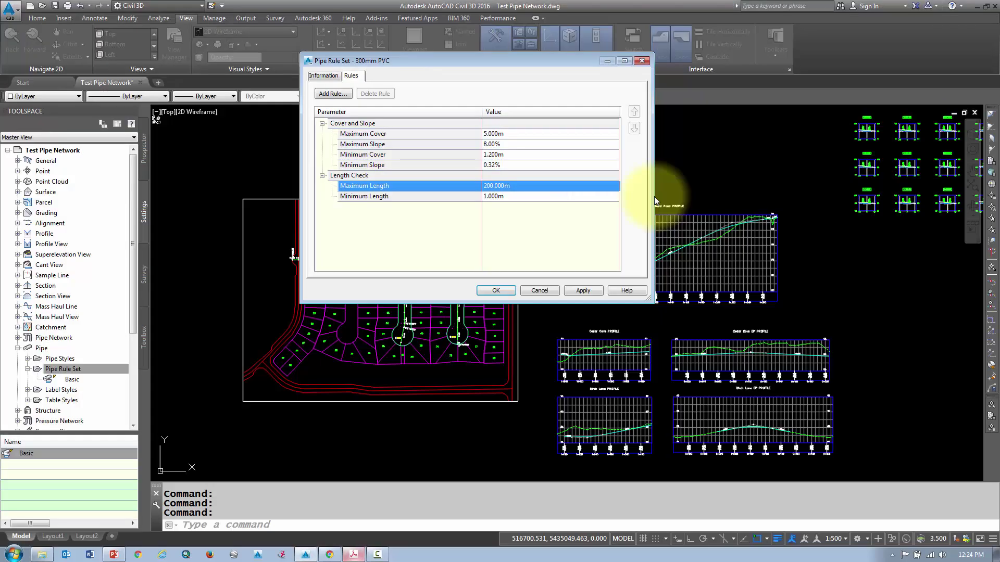
# - Set the 300mm PVC rule set's Maximum Length to 185 m
pyautogui.click(956, 5)
pyautogui.click(490, 185)
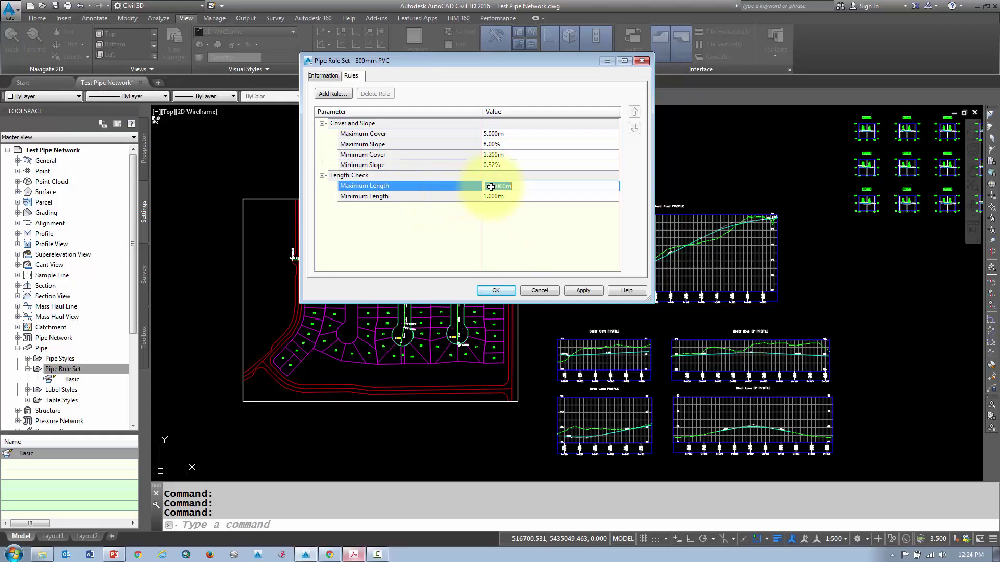
pyautogui.write('185')
pyautogui.press('Return')
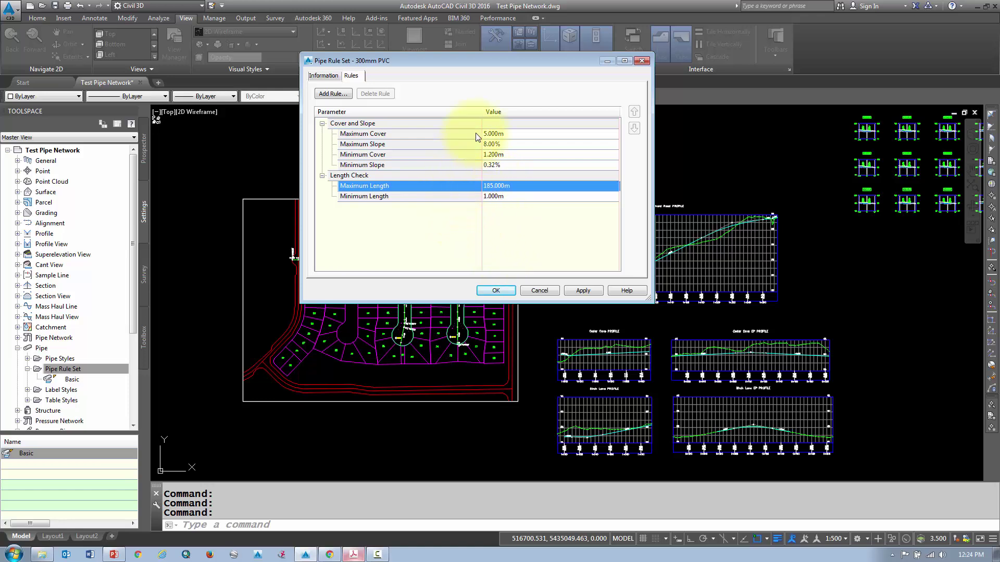
# - Apply and save the 300mm PVC rule set, then bring up its actions in Toolspace
pyautogui.click(578, 289)
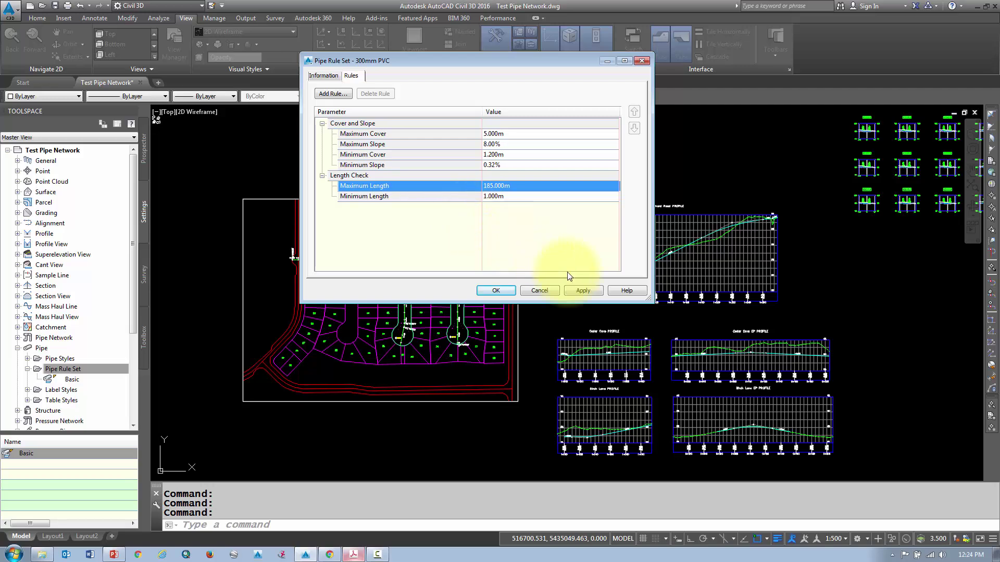
pyautogui.click(494, 291)
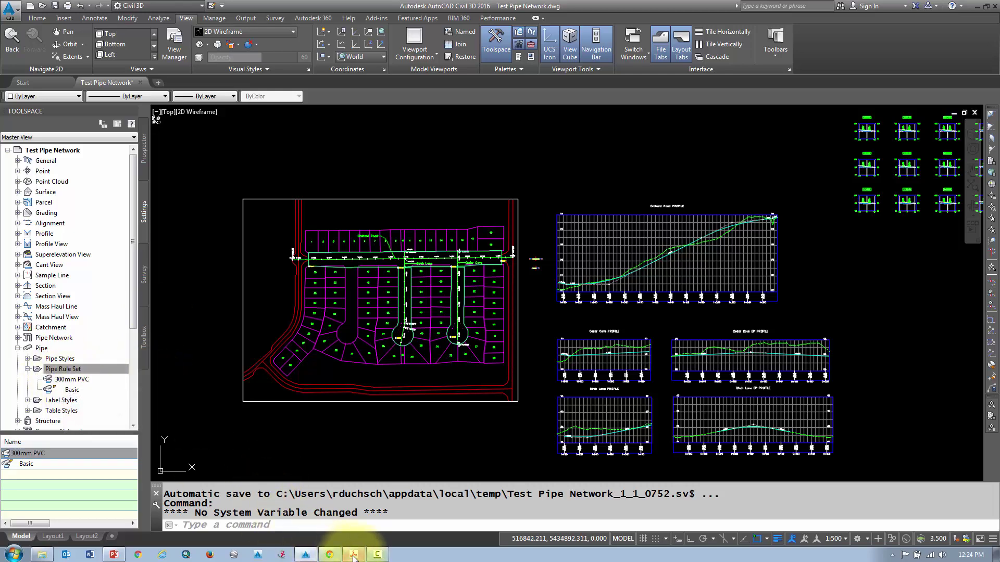
pyautogui.moveTo(353, 557)
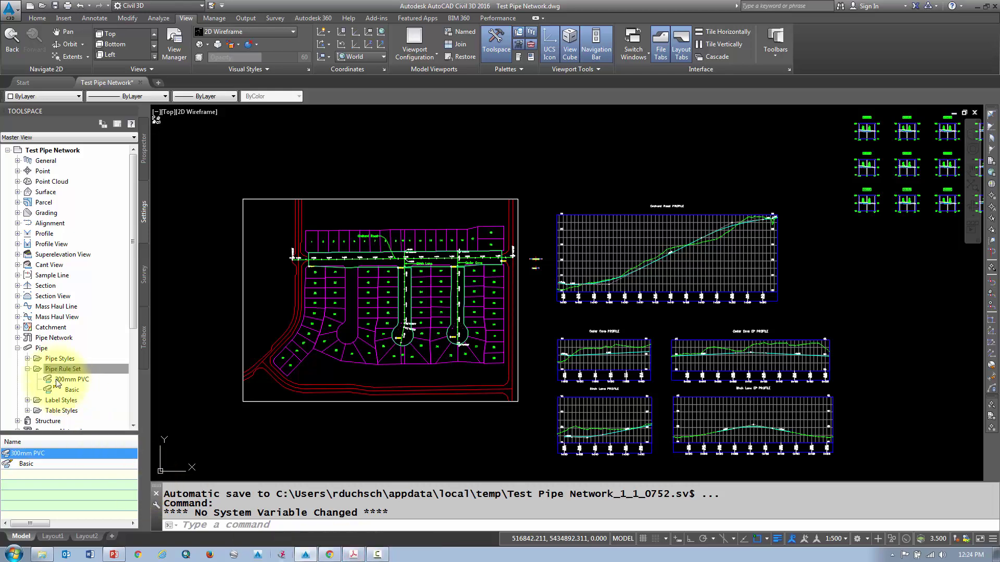
pyautogui.rightClick(63, 381)
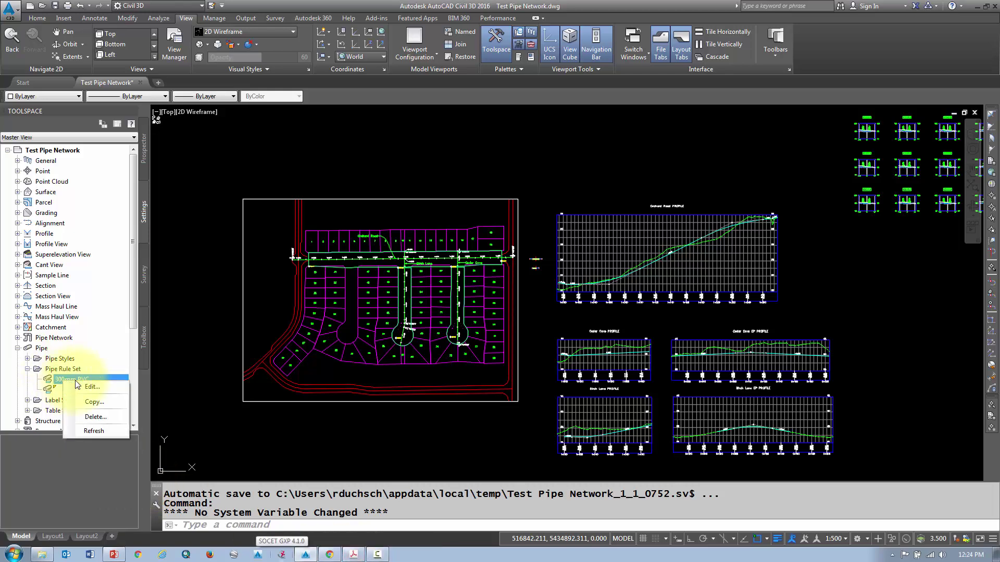
# - Copy the 300mm PVC rule set, rename the copy 375mm PVC, and expand its Cover and Slope rules
pyautogui.click(94, 404)
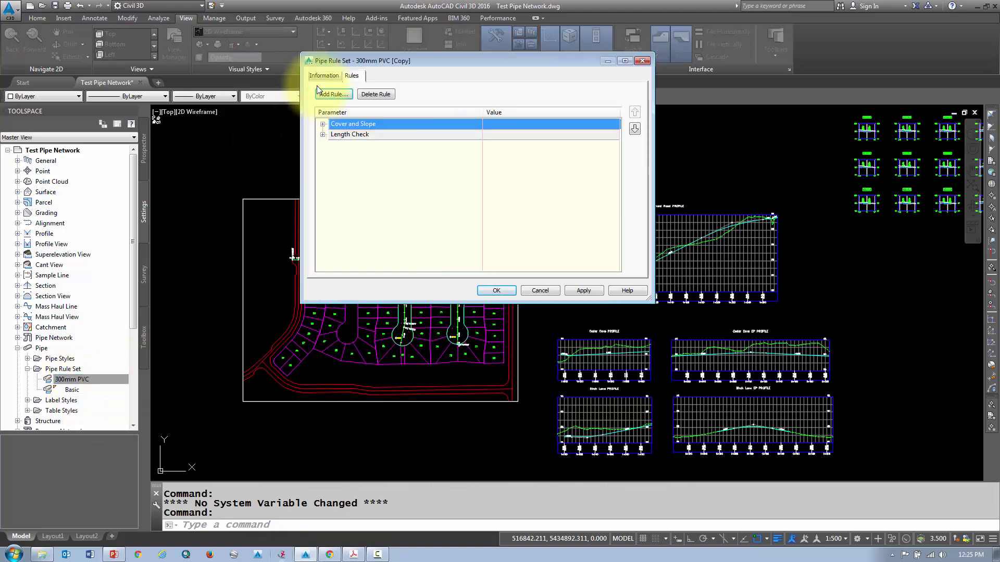
pyautogui.click(320, 78)
pyautogui.moveTo(328, 100); pyautogui.dragTo(316, 100)
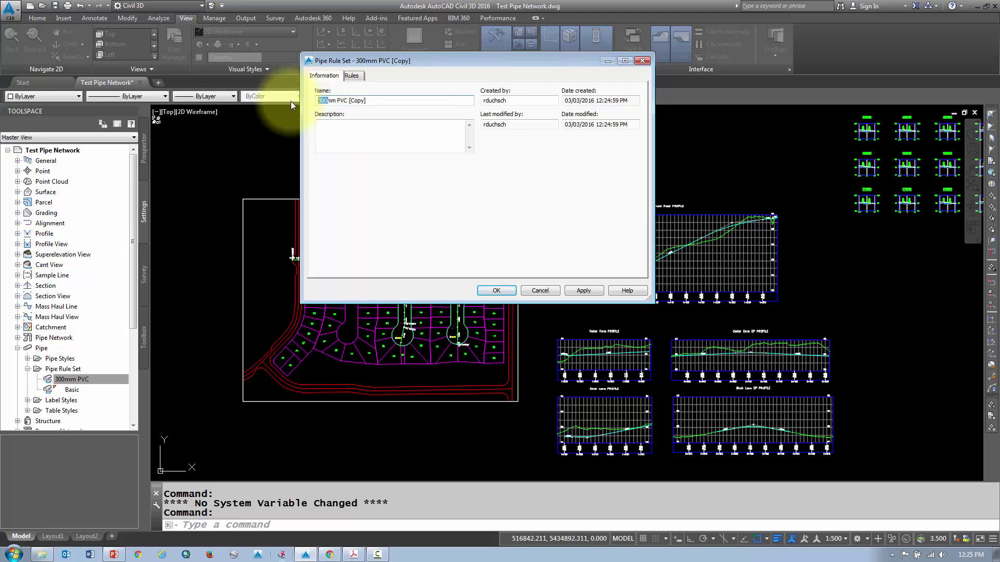
pyautogui.write('27')
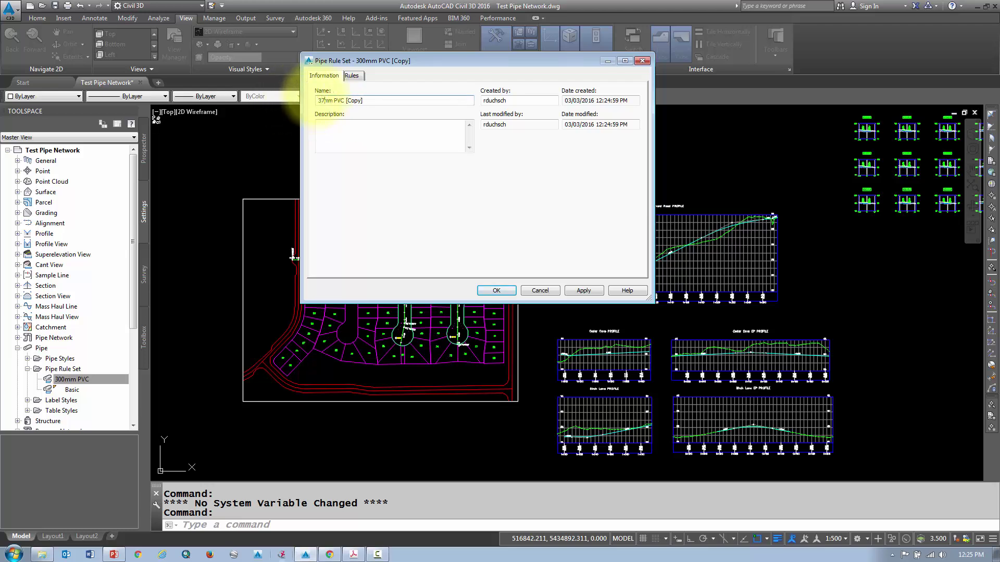
pyautogui.write('5')
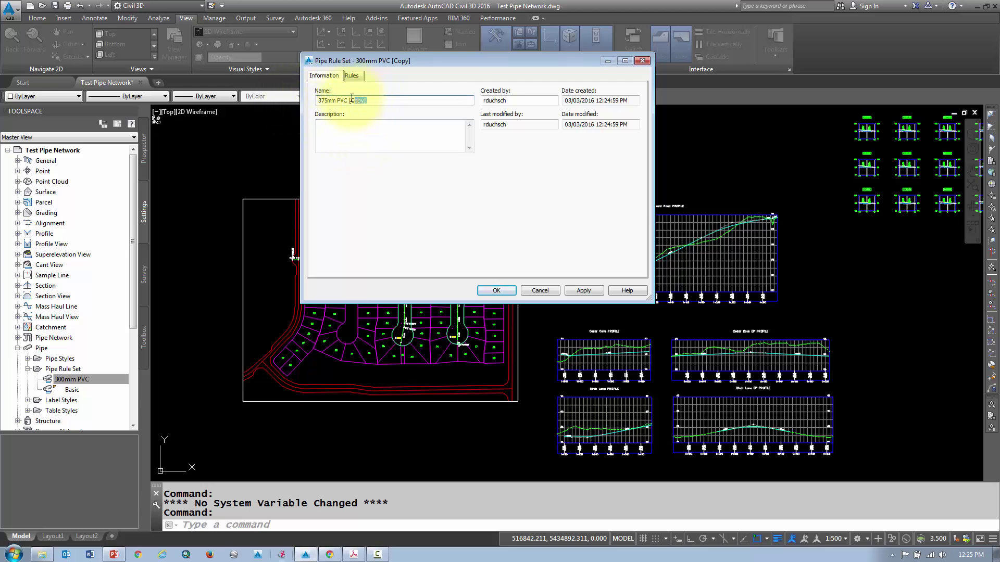
pyautogui.press('BackSpace')
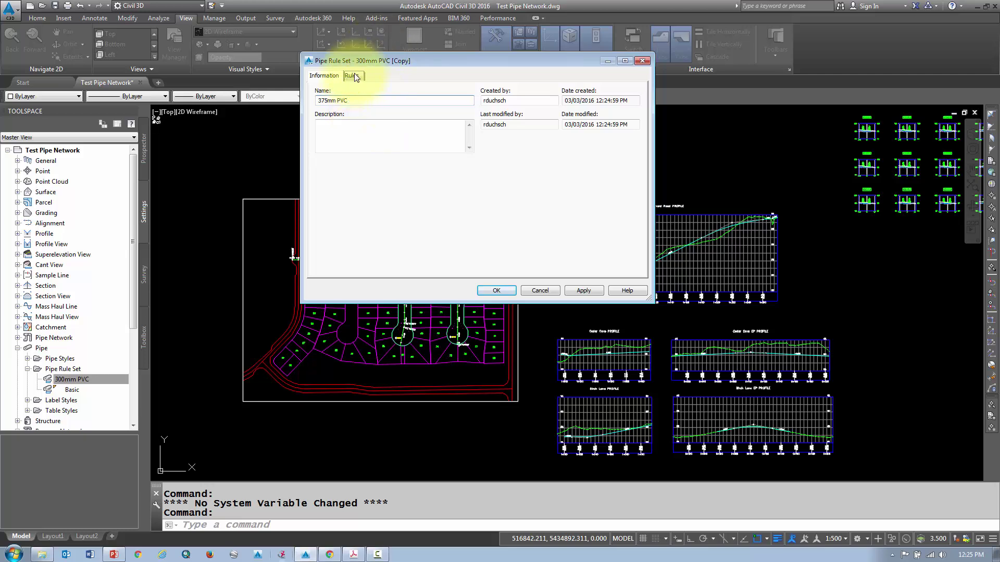
pyautogui.click(352, 75)
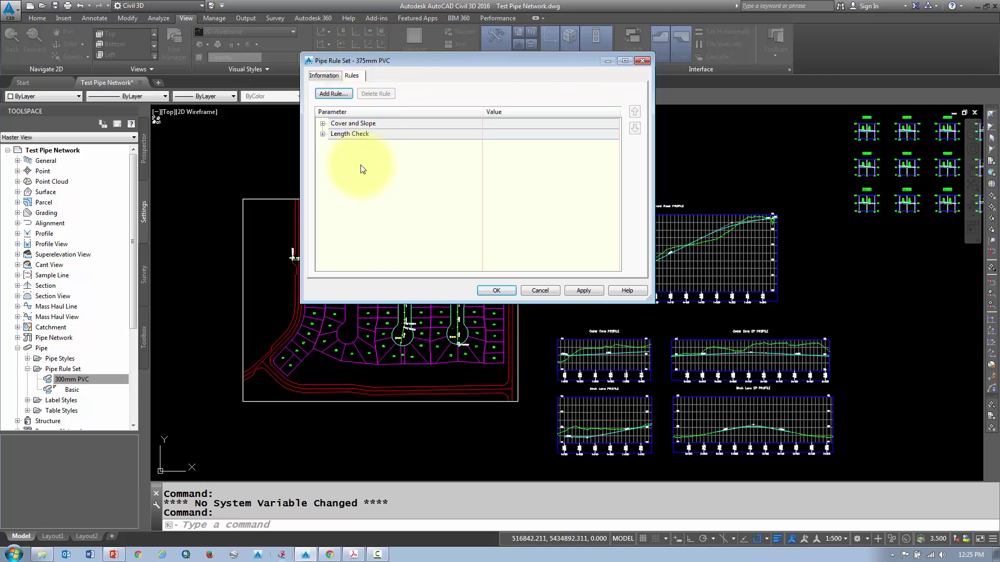
pyautogui.click(323, 124)
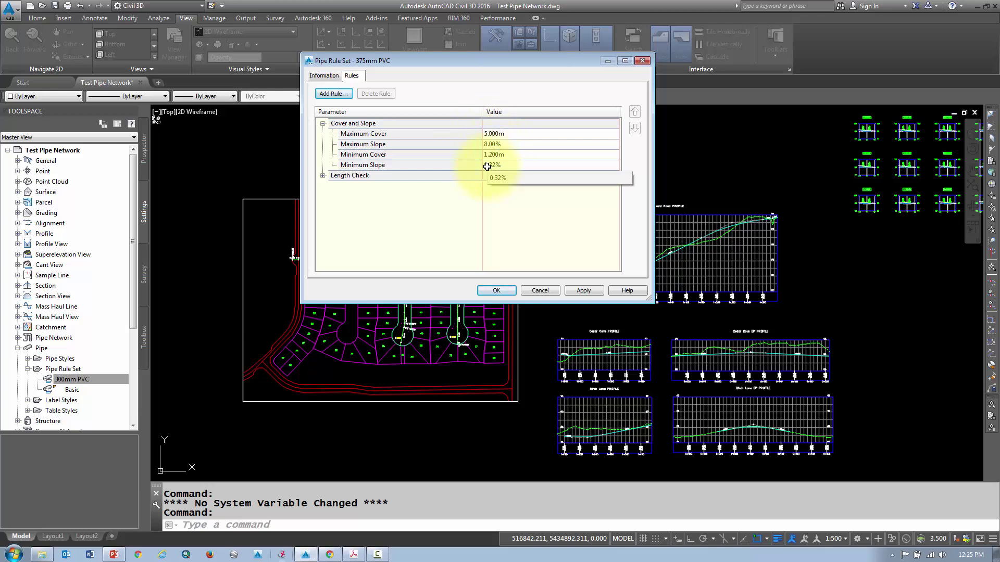
pyautogui.click(354, 555)
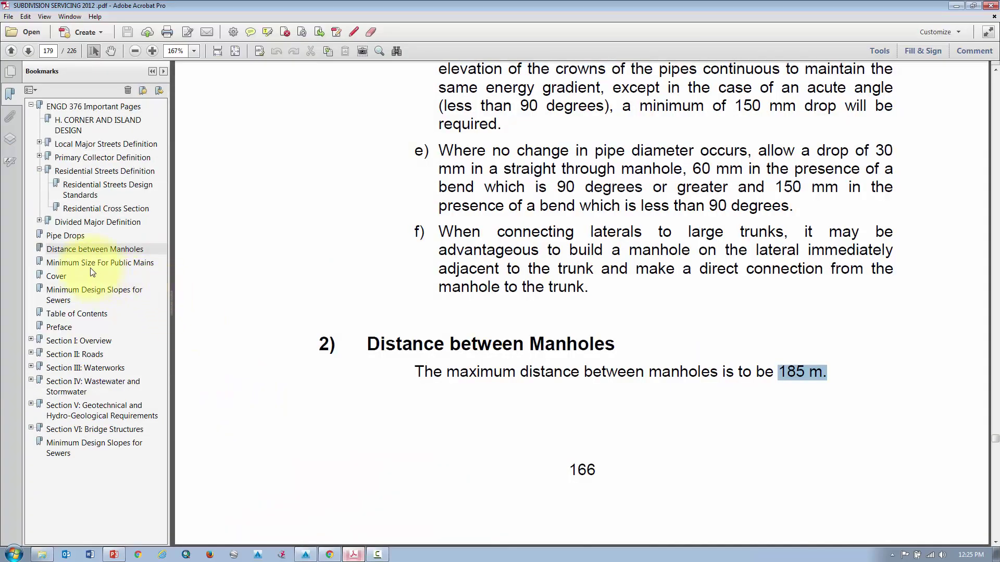
# - Mark the 0.24% minimum slope for 375 mm storm PVC in the slope table, then return to Civil 3D
pyautogui.click(88, 296)
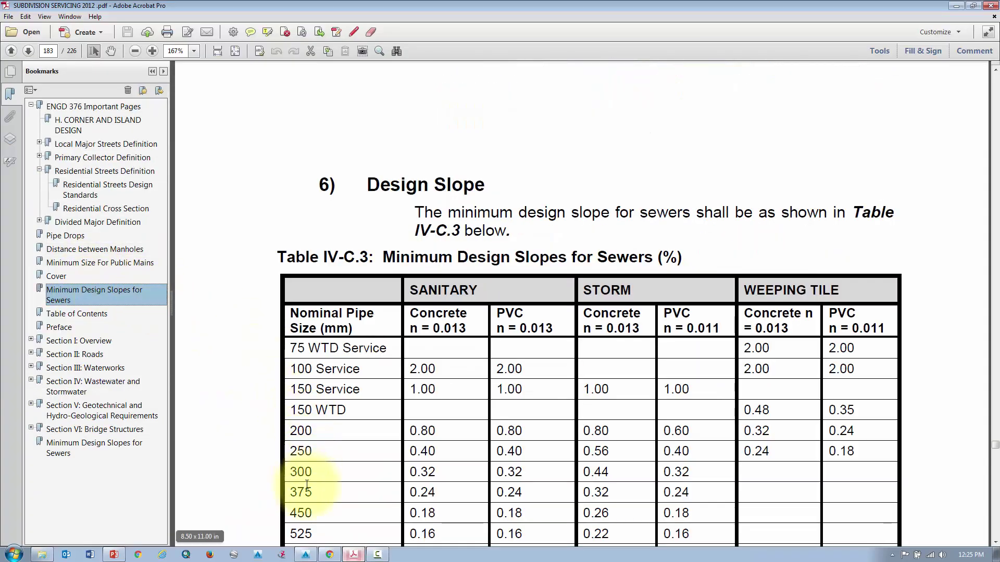
pyautogui.moveTo(286, 488); pyautogui.dragTo(313, 492)
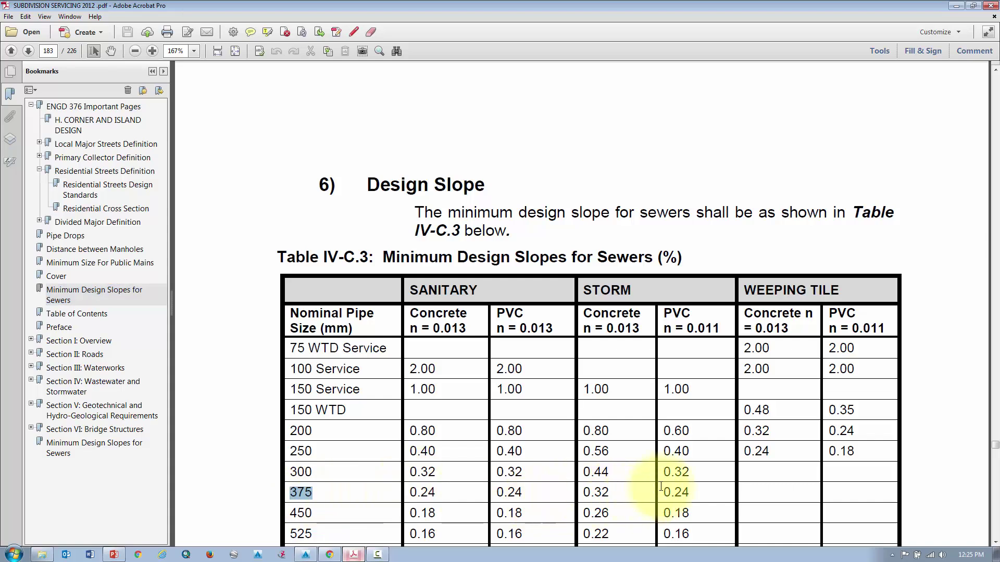
pyautogui.moveTo(662, 492); pyautogui.dragTo(690, 489)
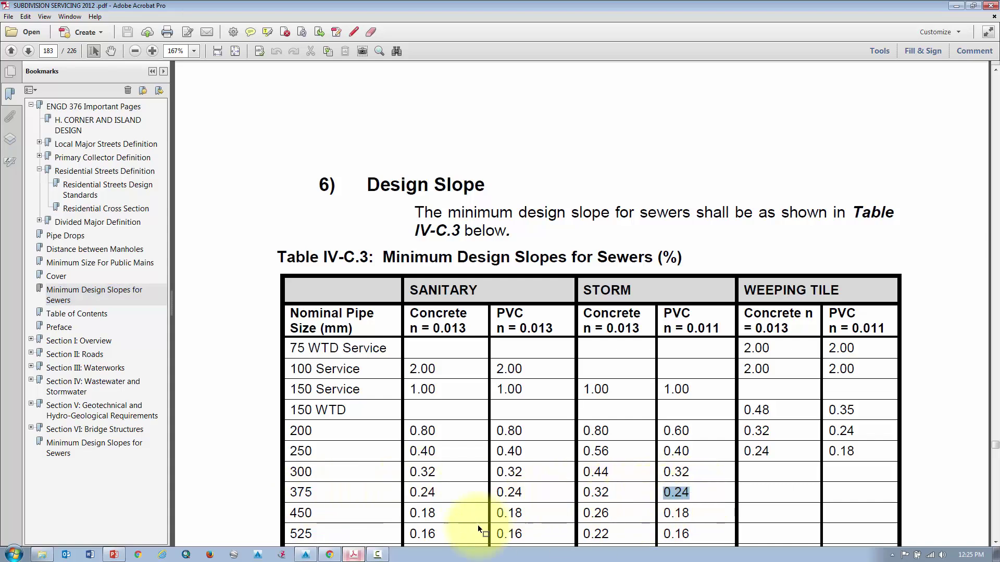
pyautogui.click(306, 554)
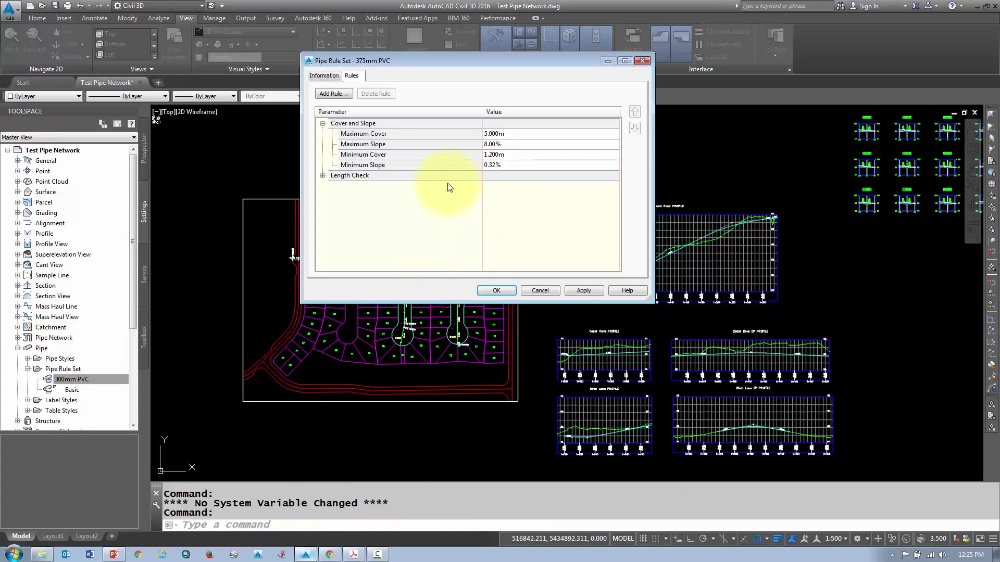
# - Set the 375mm PVC rule set's Minimum Slope to 0.24% and save it
pyautogui.click(492, 164)
pyautogui.click(493, 165)
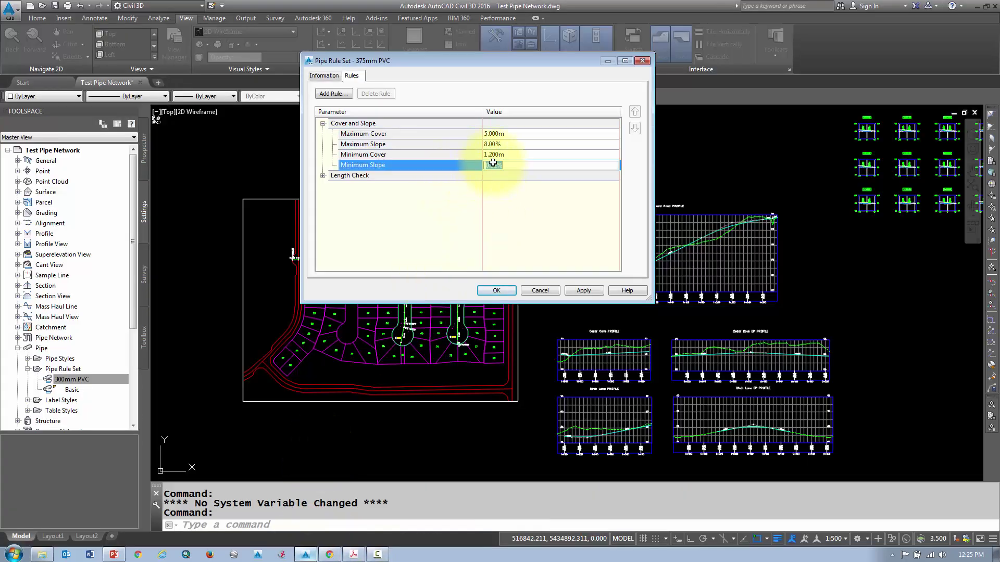
pyautogui.press('Return')
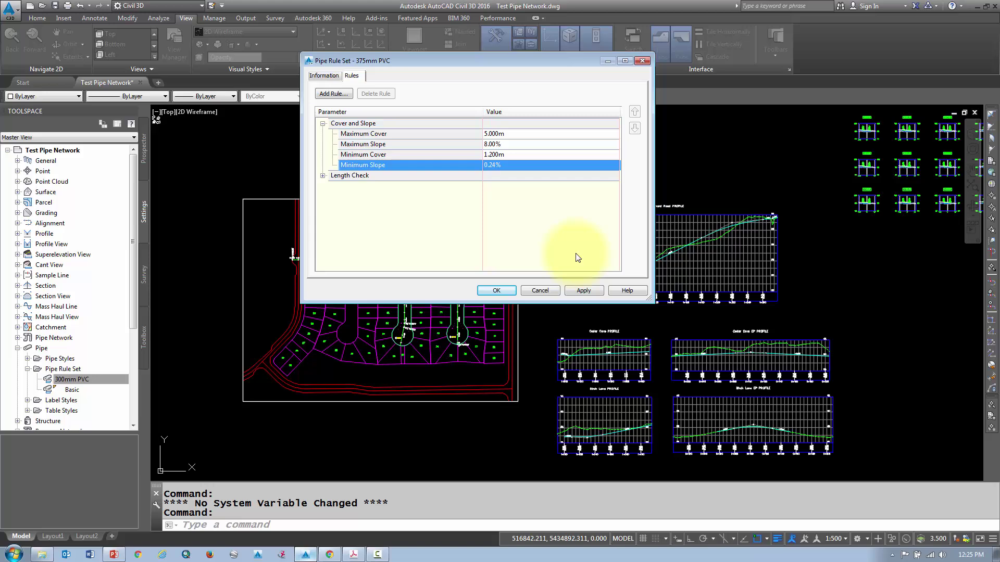
pyautogui.click(589, 289)
pyautogui.click(482, 290)
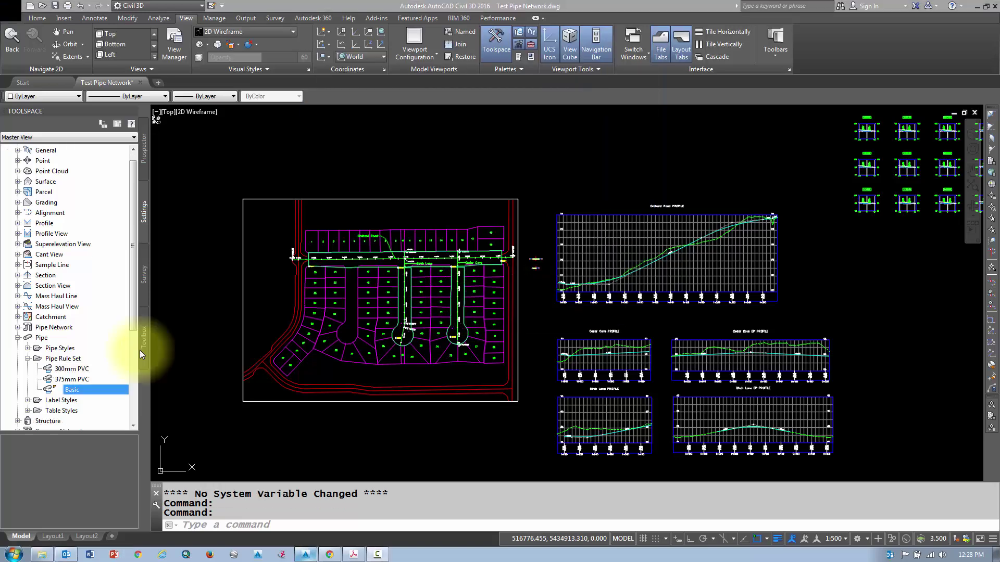
# - Expand Structure and Structure Rule Set in Toolspace Settings to show the Basic rule set
pyautogui.scroll(-1, 130, 305)
pyautogui.moveTo(131, 304); pyautogui.dragTo(134, 348)
pyautogui.click(18, 338)
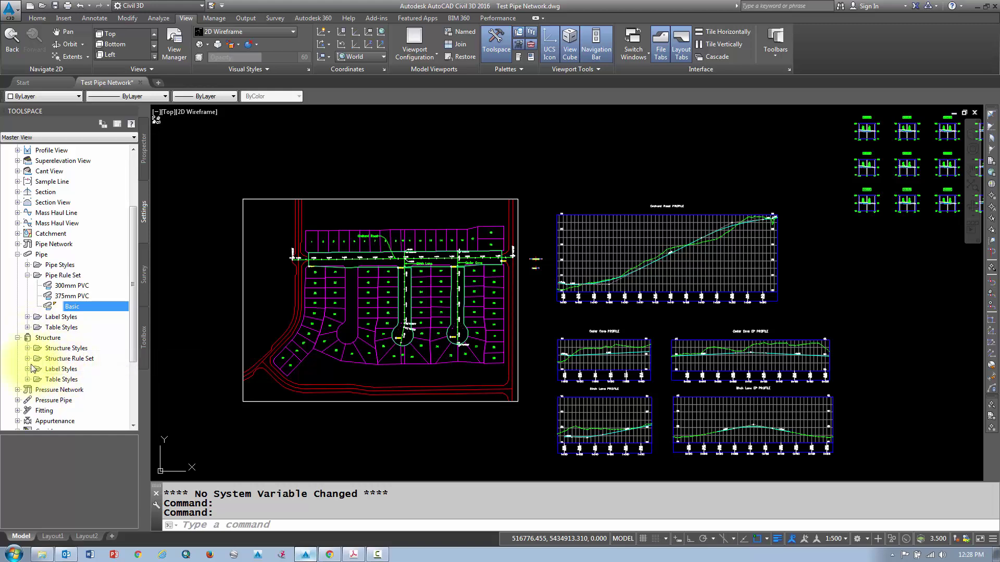
pyautogui.click(28, 359)
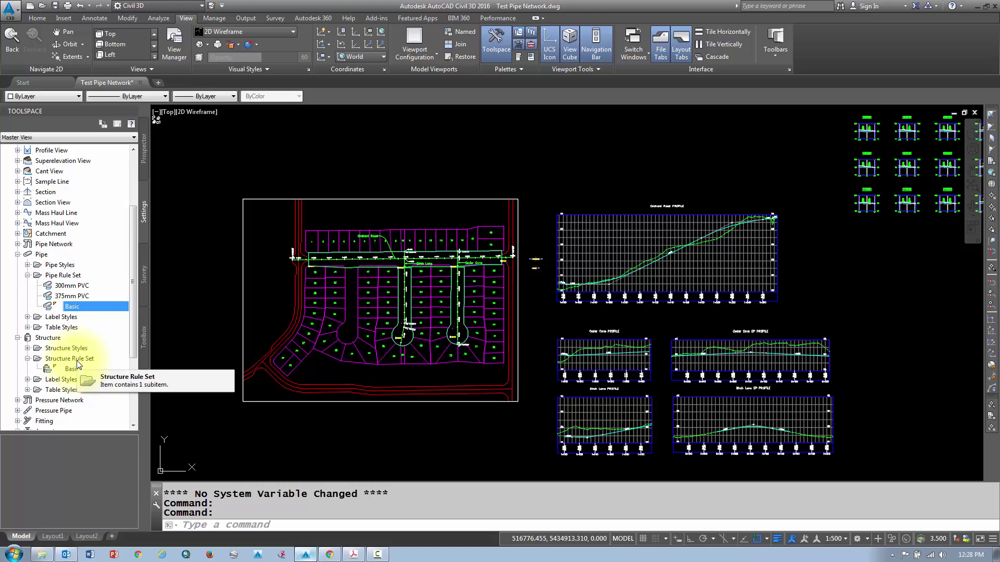
# - In the guidelines PDF's Pipe Drops section, mark the 30 mm straight-through and 60 mm bend drop allowances
pyautogui.click(353, 554)
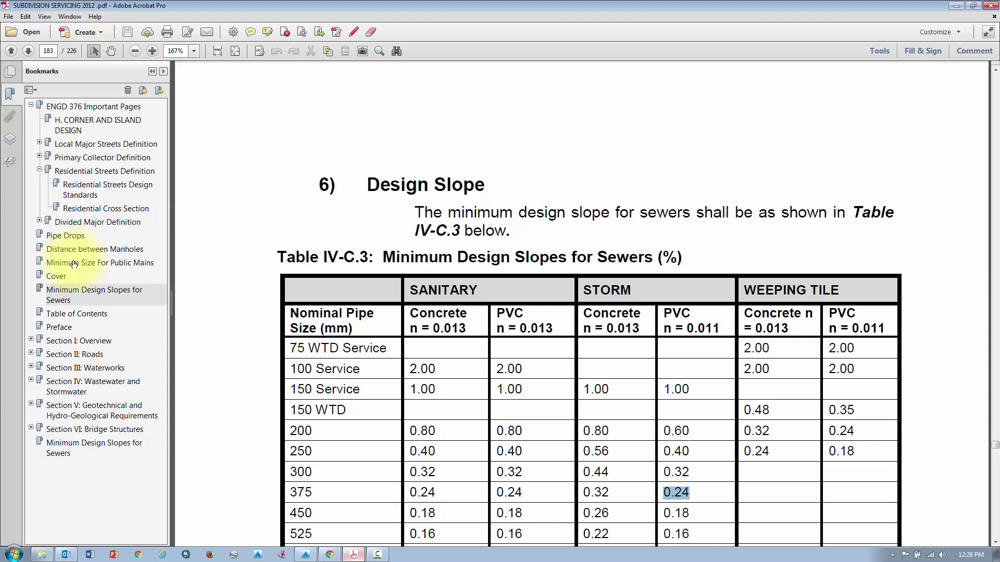
pyautogui.click(64, 238)
pyautogui.scroll(-3, 484, 260)
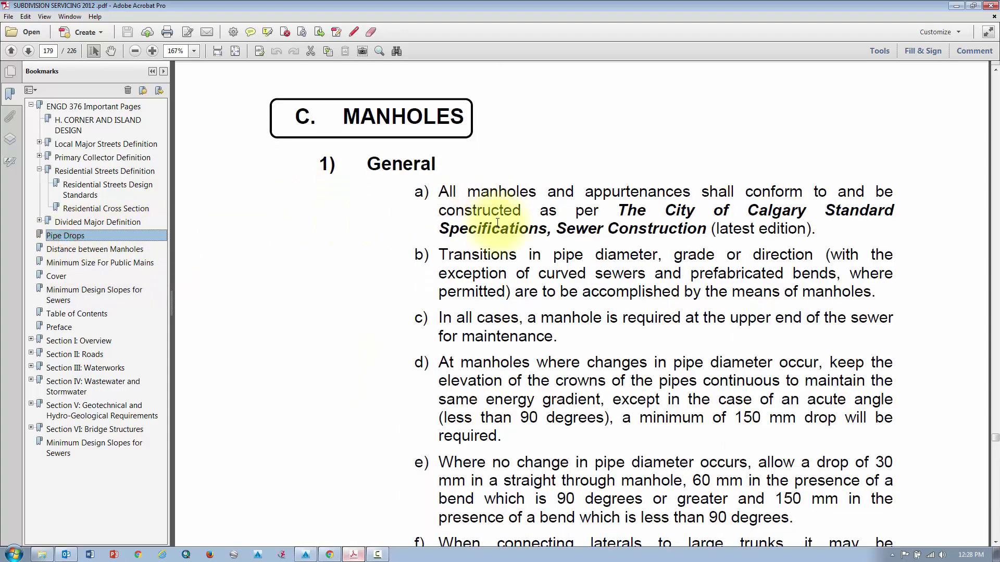
pyautogui.scroll(-1, 500, 246)
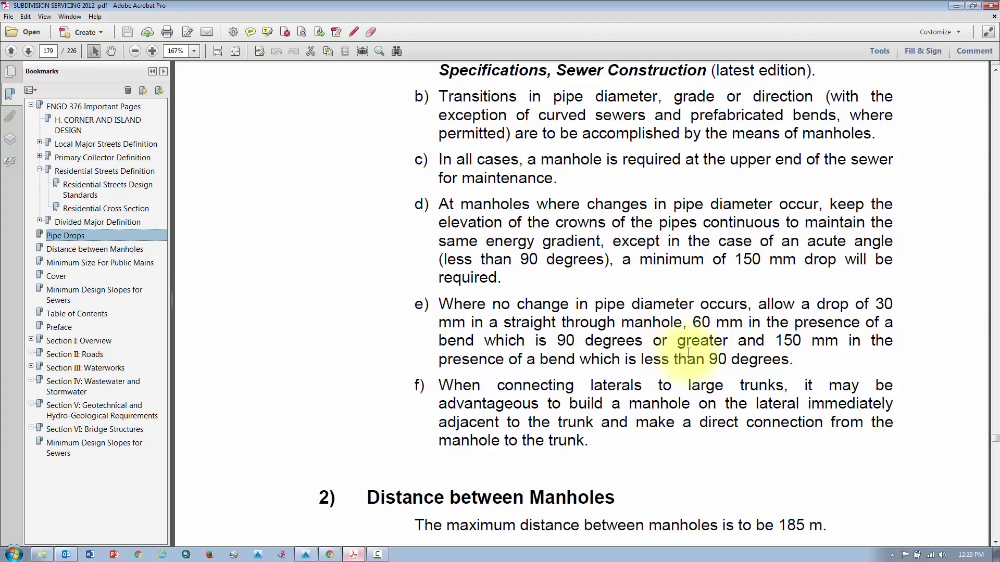
pyautogui.scroll(1, 688, 314)
pyautogui.scroll(5, 689, 314)
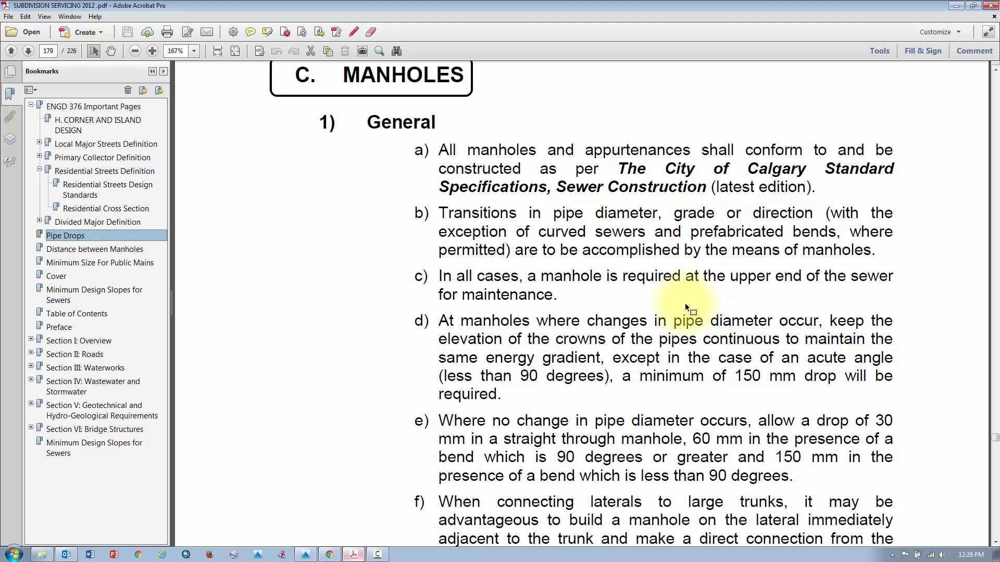
pyautogui.doubleClick(884, 422)
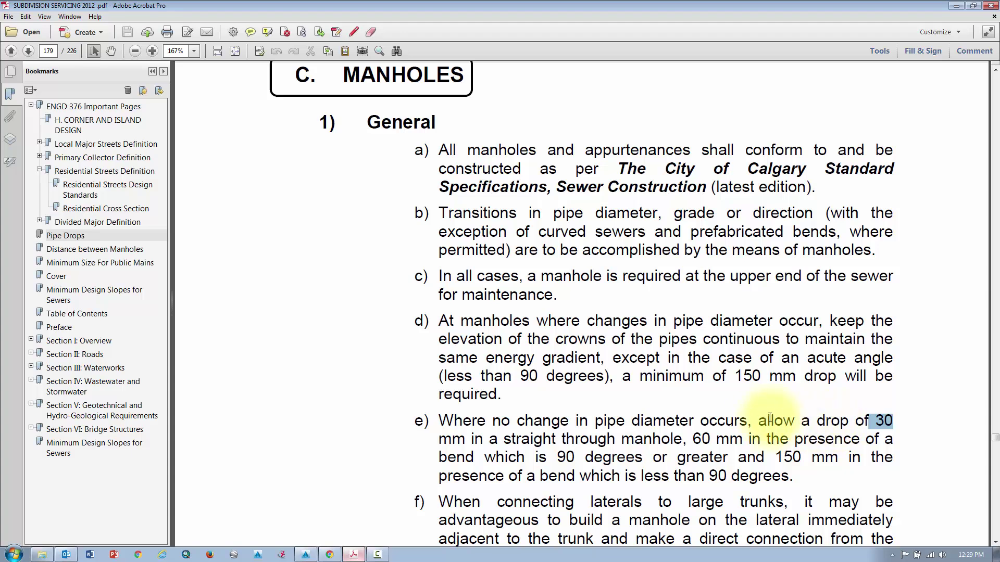
pyautogui.moveTo(759, 420); pyautogui.dragTo(741, 440)
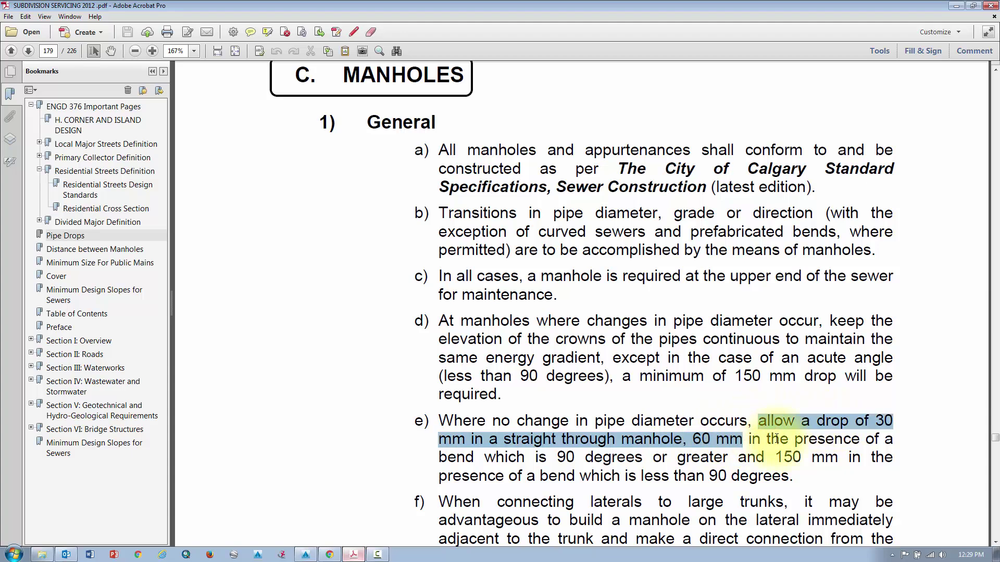
pyautogui.scroll(-3, 777, 444)
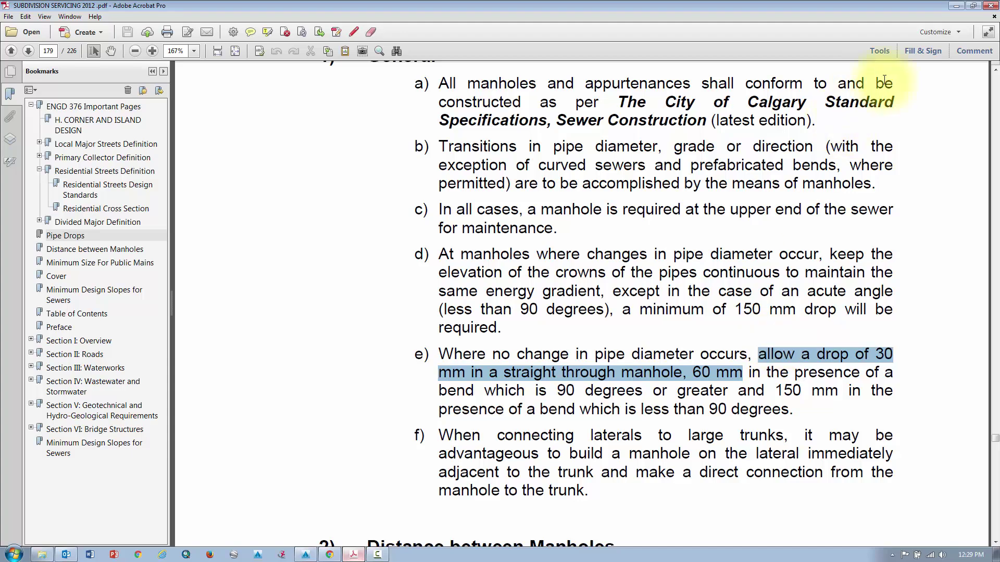
pyautogui.click(956, 9)
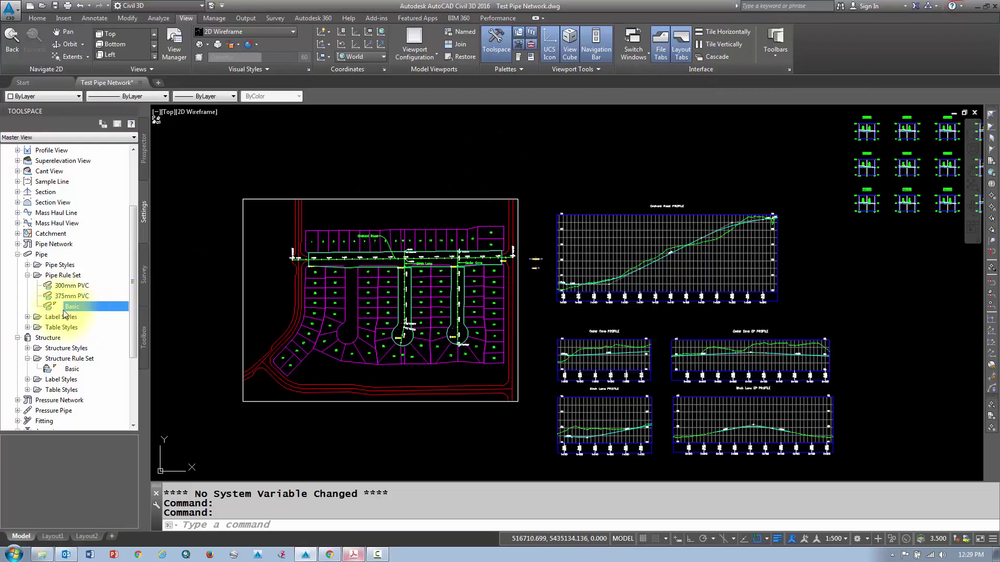
# - Create a new structure rule set named '0.03m Pipe Drop'
pyautogui.rightClick(91, 360)
pyautogui.click(103, 368)
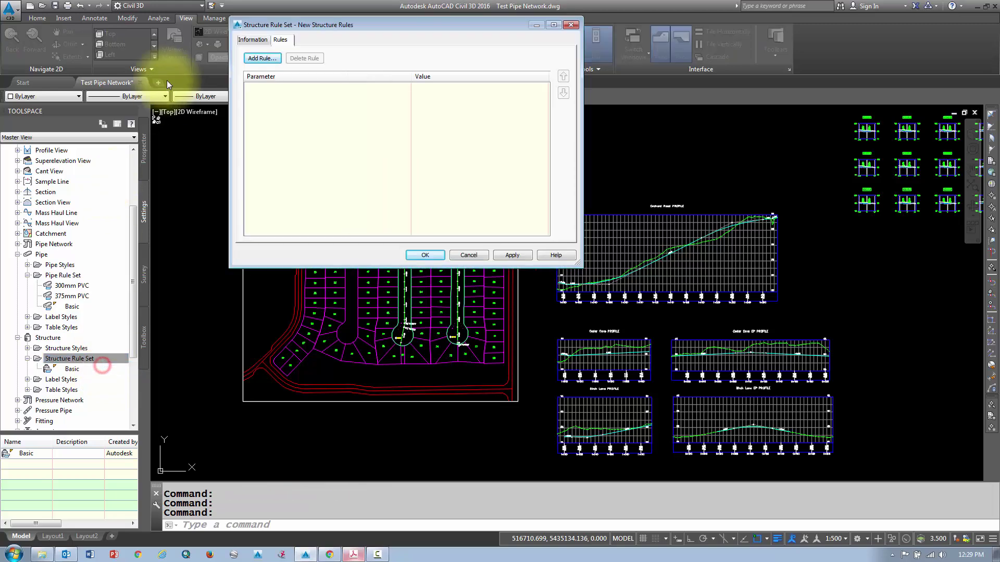
pyautogui.click(252, 40)
pyautogui.moveTo(302, 64); pyautogui.dragTo(233, 65)
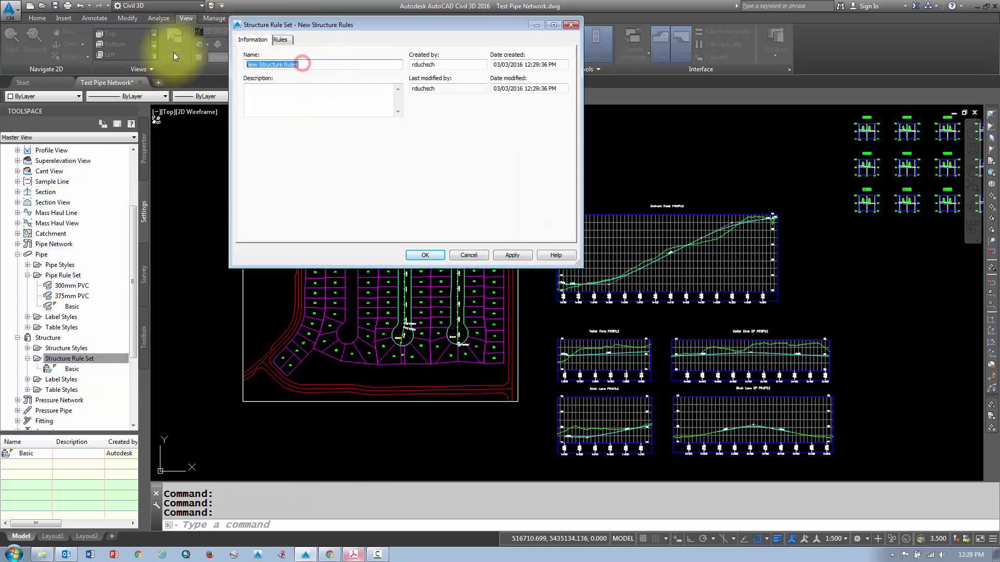
pyautogui.write('0.03')
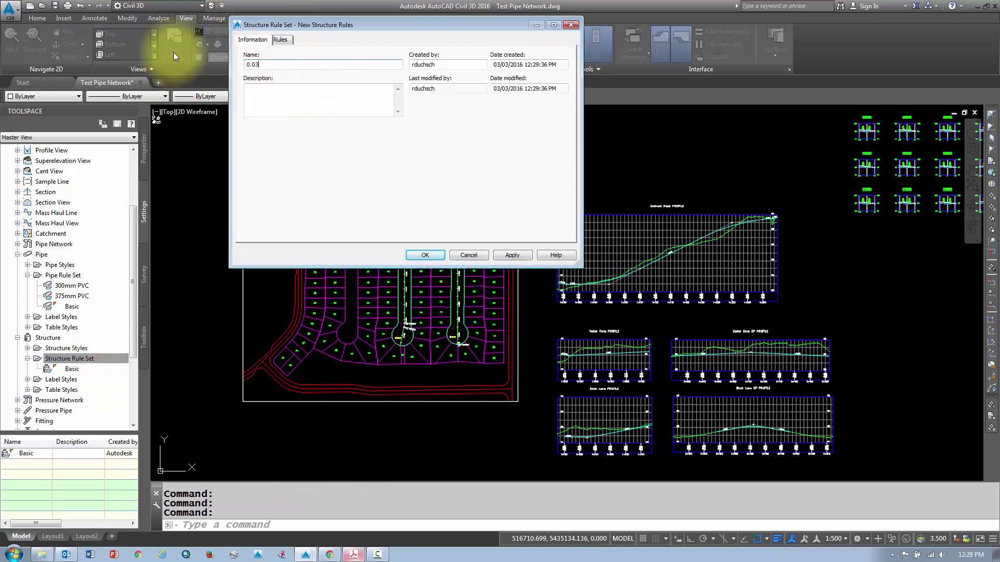
pyautogui.write('m Pipe Drop')
# - Add a Pipe Drop Across Structure rule, keeping Invert as the drop reference
pyautogui.click(288, 43)
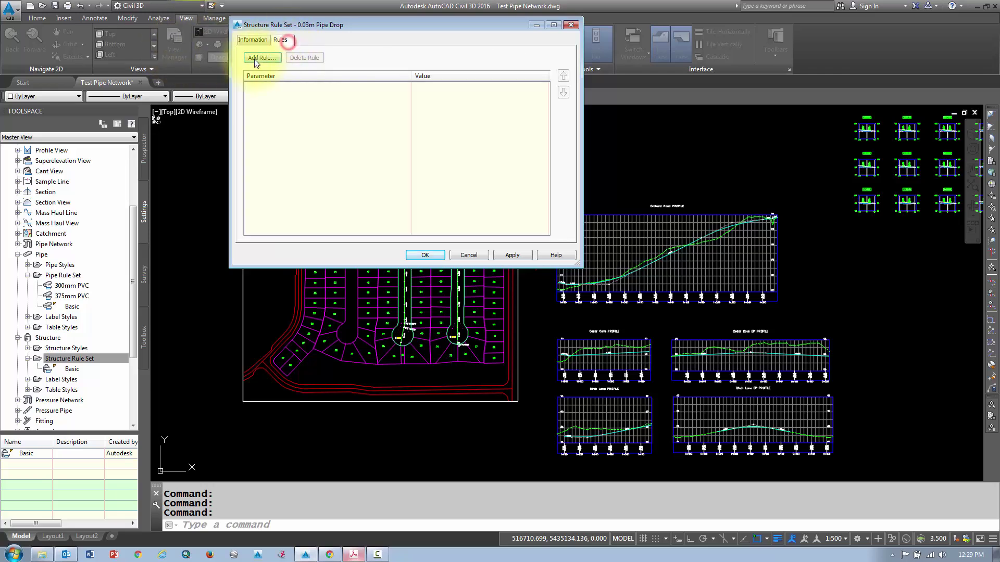
pyautogui.click(255, 60)
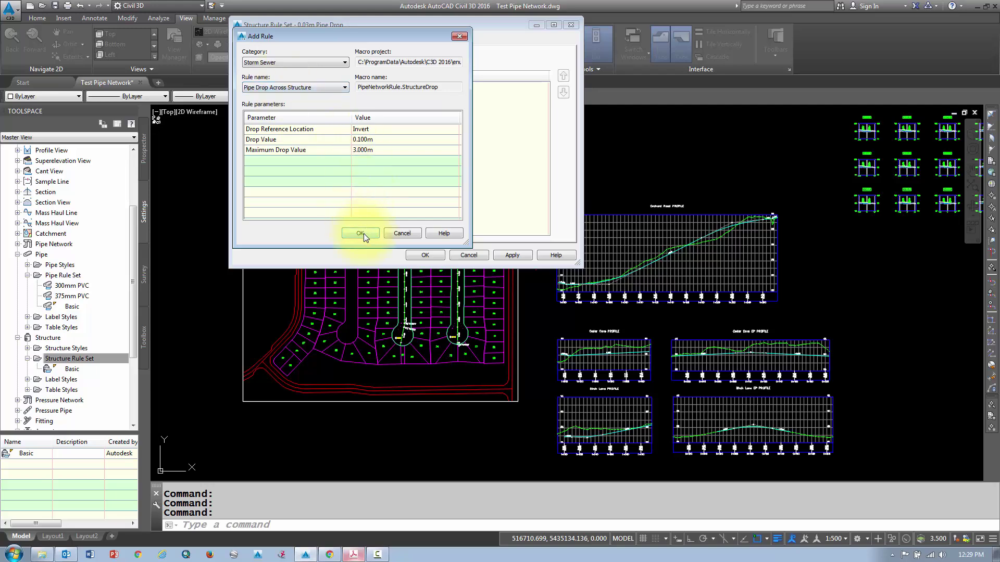
pyautogui.click(353, 132)
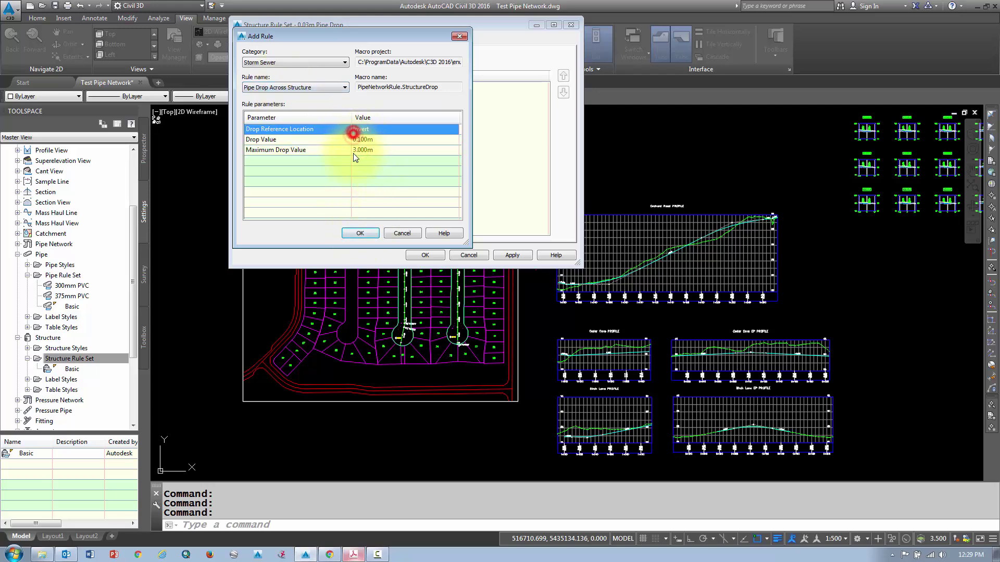
pyautogui.click(354, 231)
pyautogui.click(251, 87)
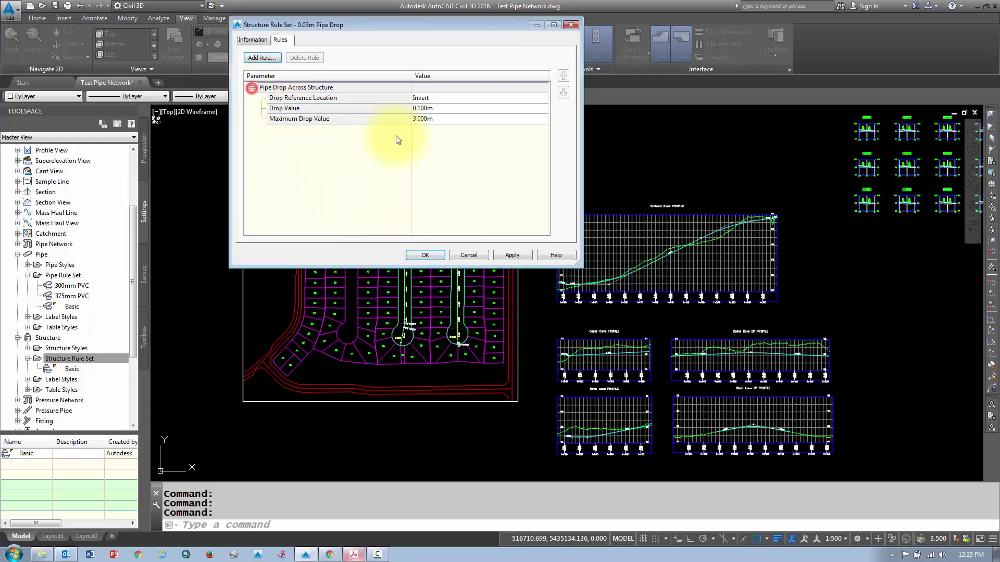
pyautogui.click(421, 98)
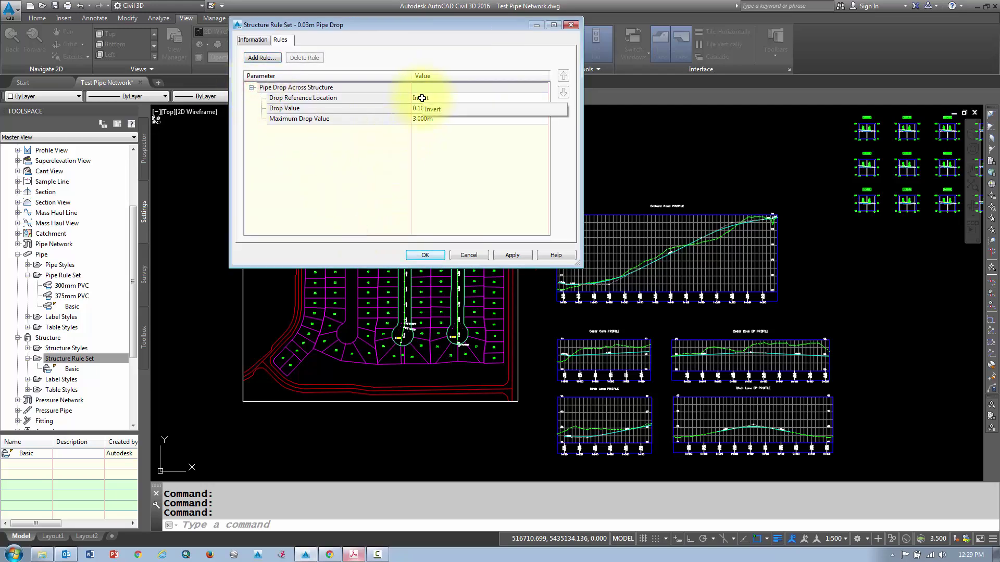
pyautogui.click(443, 99)
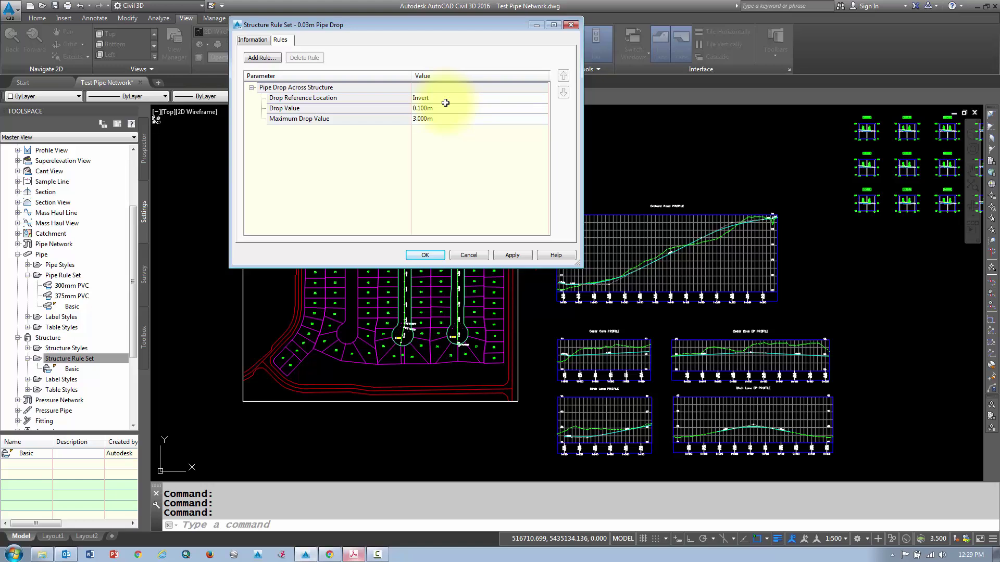
# - Change the drop value from 0.100m to 0.030m and save the 0.03m Pipe Drop rule set
pyautogui.click(439, 110)
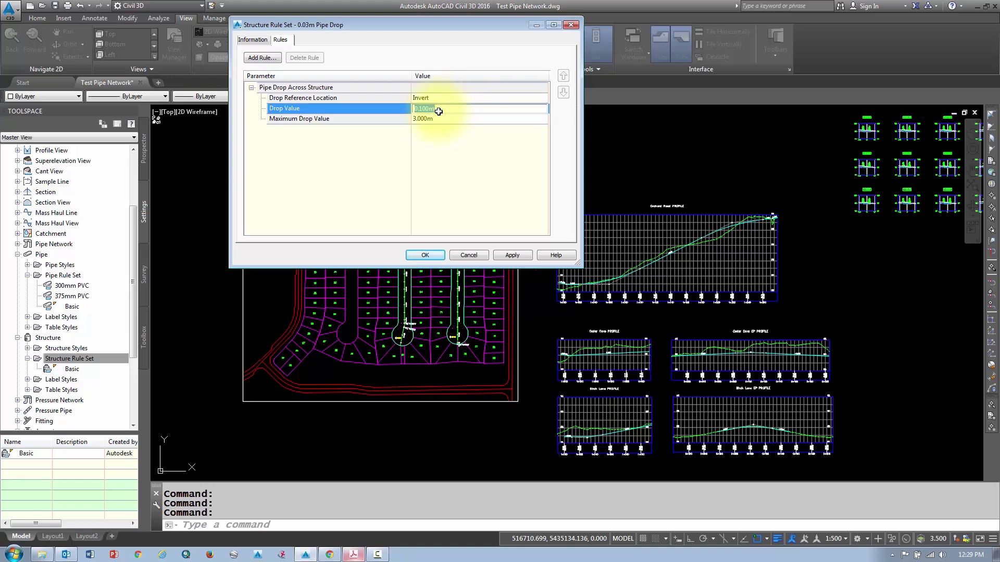
pyautogui.press('BackSpace')
pyautogui.write('.03')
pyautogui.press('Return')
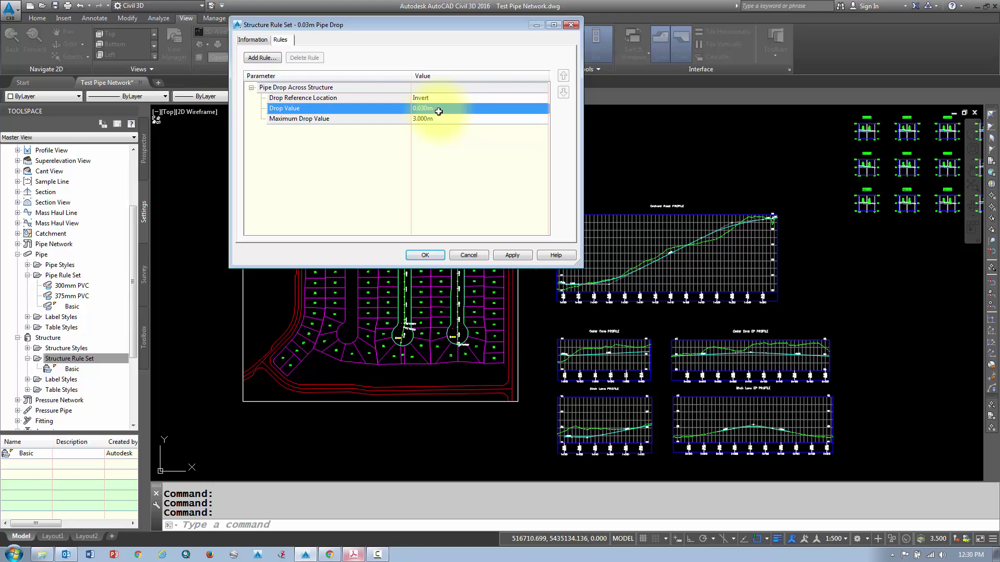
pyautogui.click(305, 120)
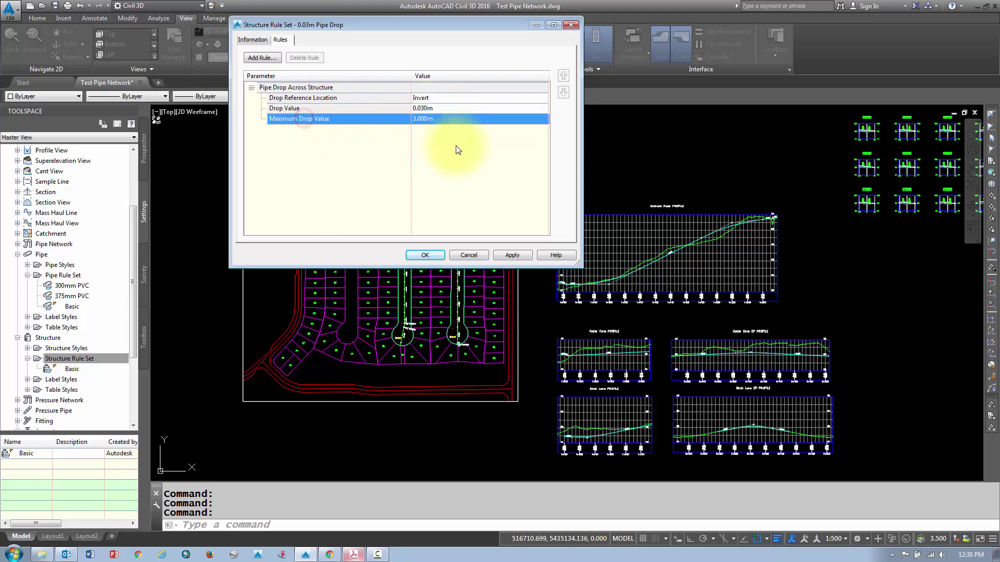
pyautogui.click(423, 254)
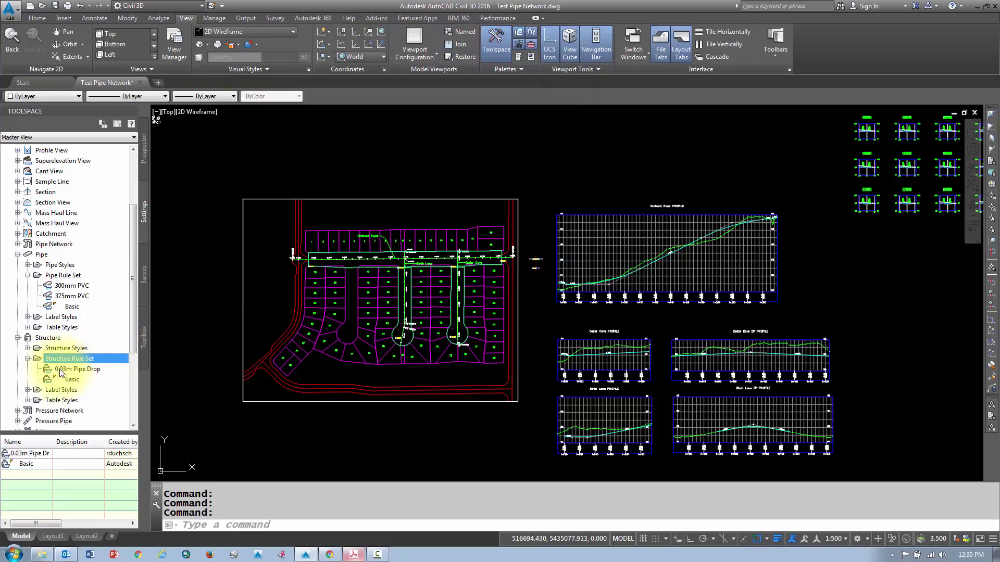
pyautogui.click(63, 370)
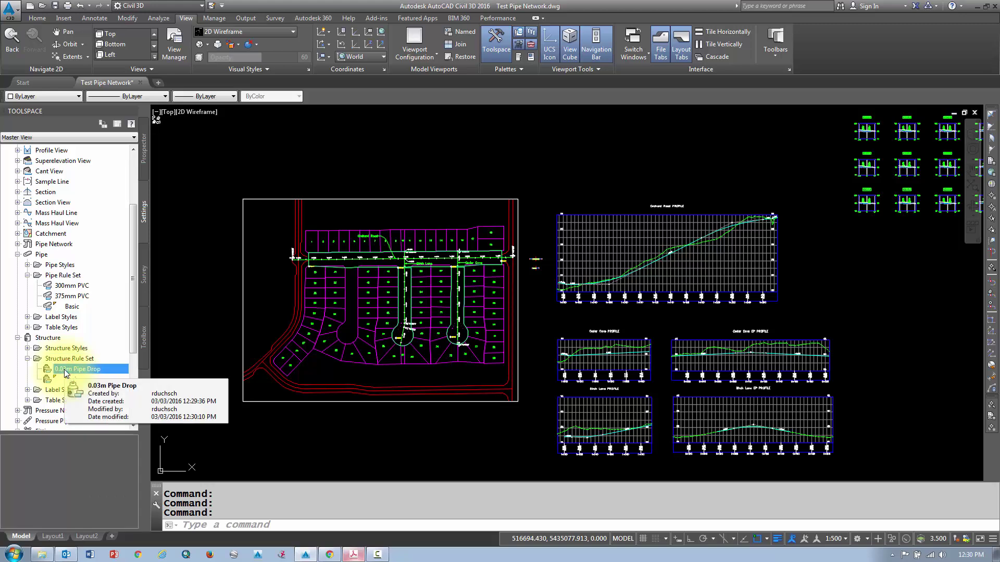
# - Copy the 0.03m Pipe Drop rule set and rename the copy '0.06m Pipe Drop'
pyautogui.rightClick(65, 370)
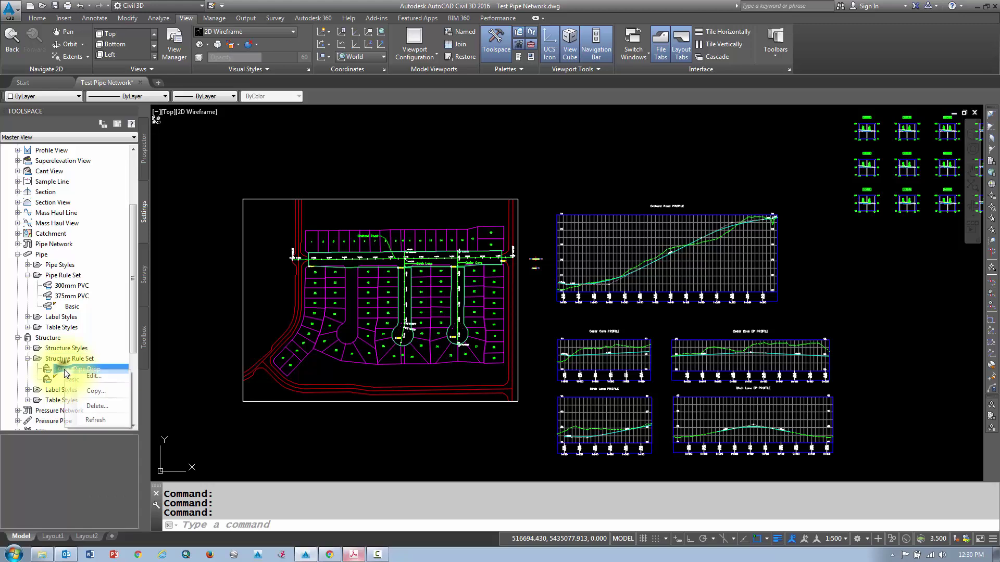
pyautogui.click(104, 392)
pyautogui.click(252, 40)
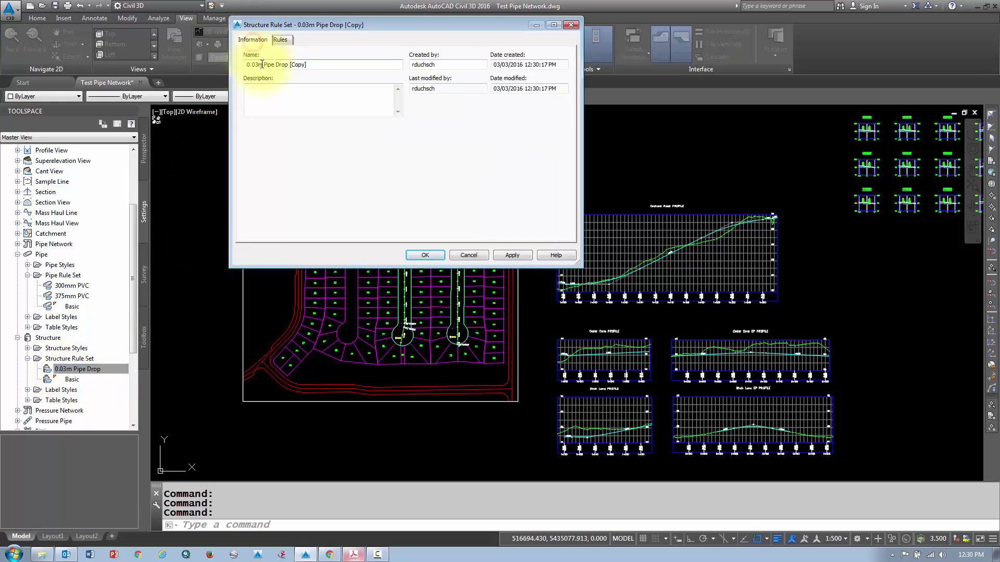
pyautogui.click(262, 64)
pyautogui.press('BackSpace')
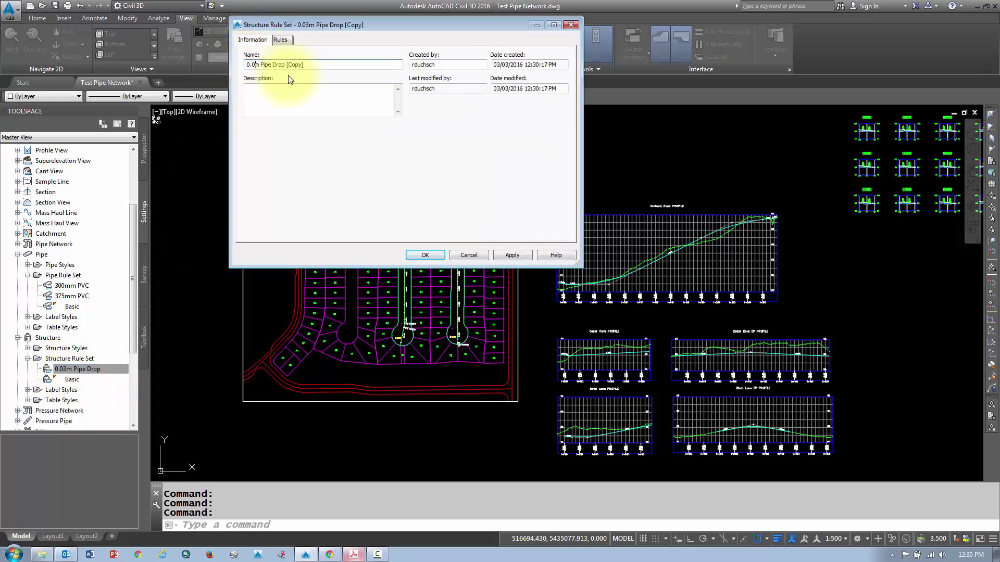
pyautogui.write('6')
pyautogui.click(321, 63)
# - Set the copy's Pipe Drop Across Structure drop value to 0.060m and save it
pyautogui.click(281, 39)
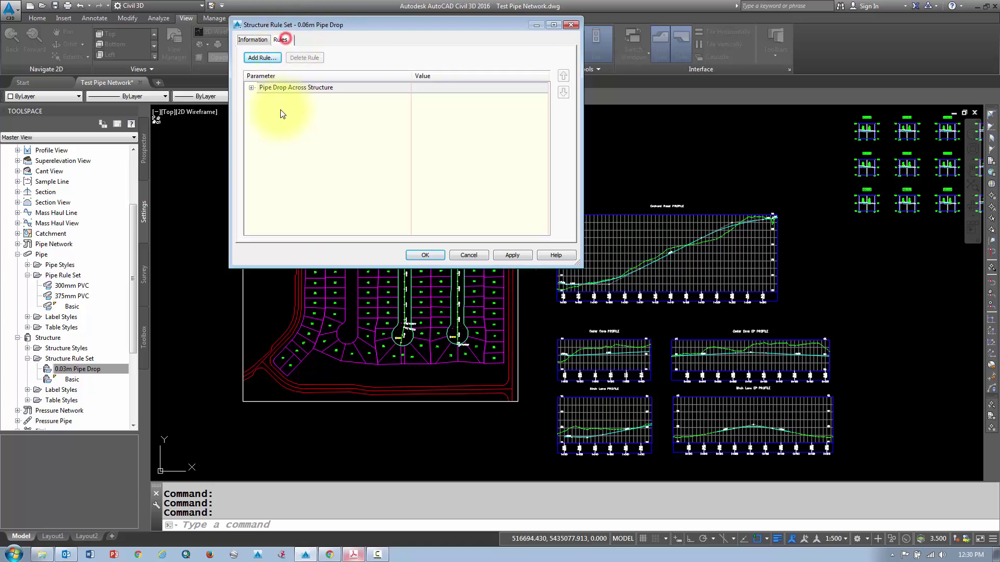
pyautogui.click(251, 87)
pyautogui.click(421, 109)
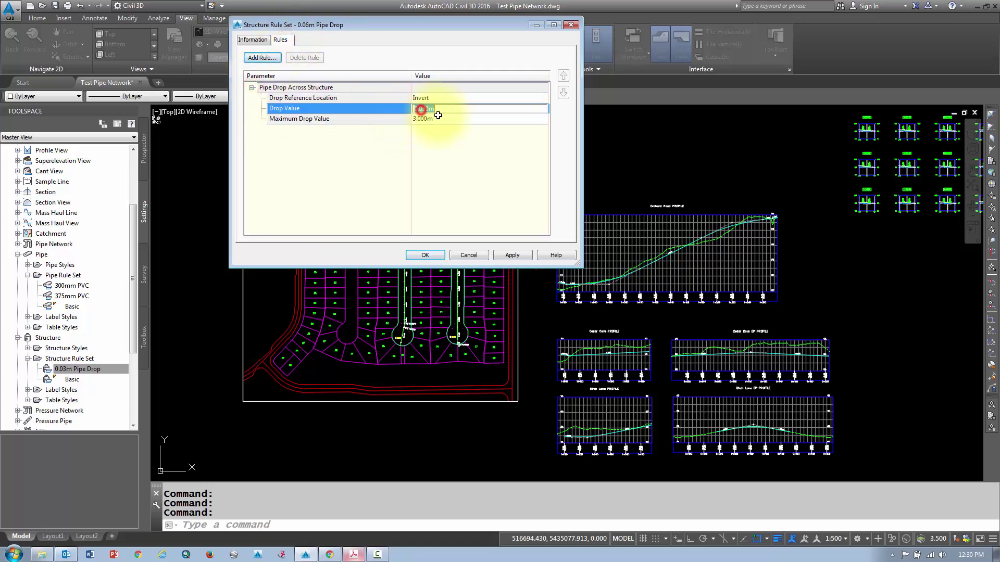
pyautogui.write('0.06')
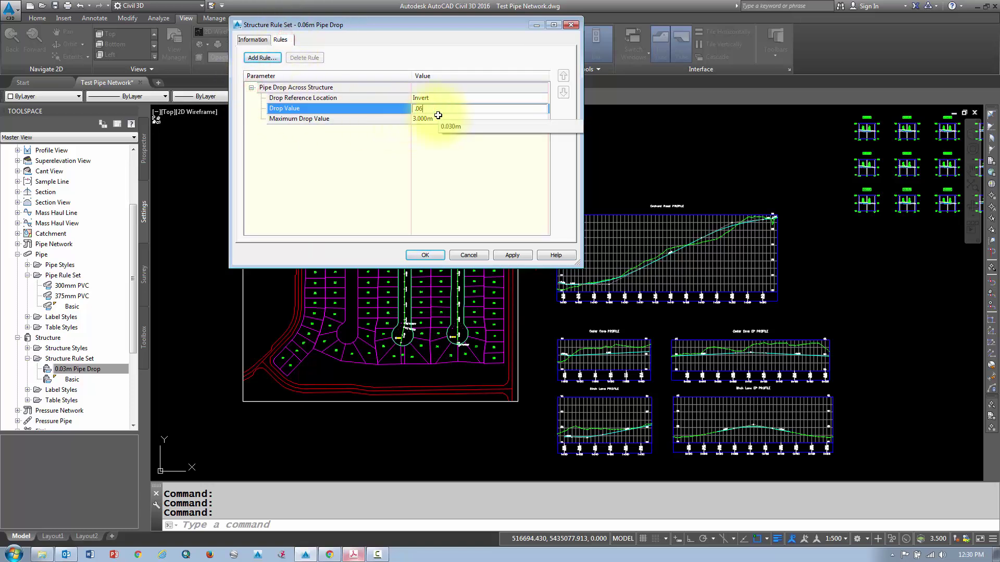
pyautogui.press('Return')
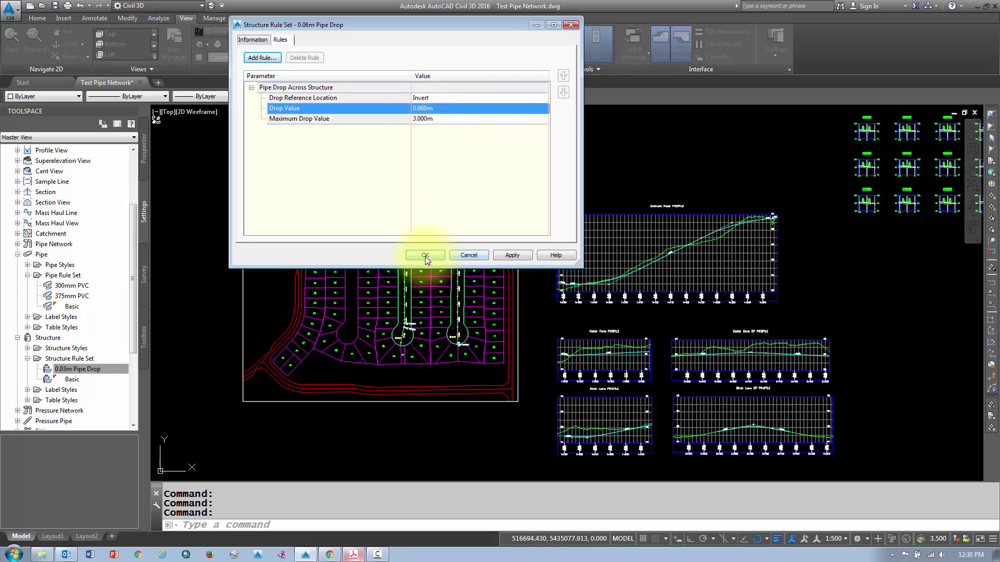
pyautogui.click(425, 256)
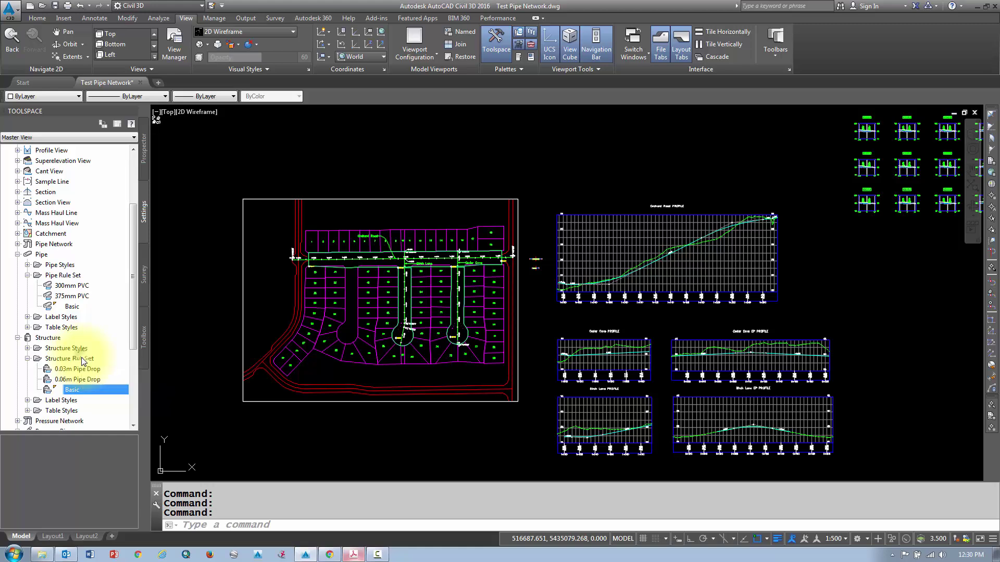
# - Copy the 0.03m Pipe Drop structure rule set and rename the copy 'Match Crowns'
pyautogui.click(78, 358)
pyautogui.rightClick(66, 373)
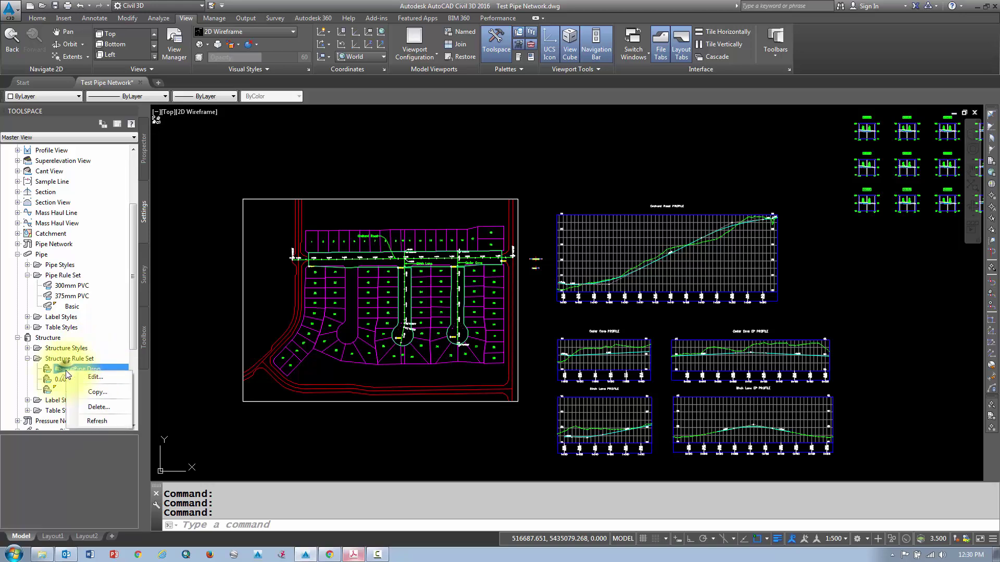
pyautogui.click(99, 397)
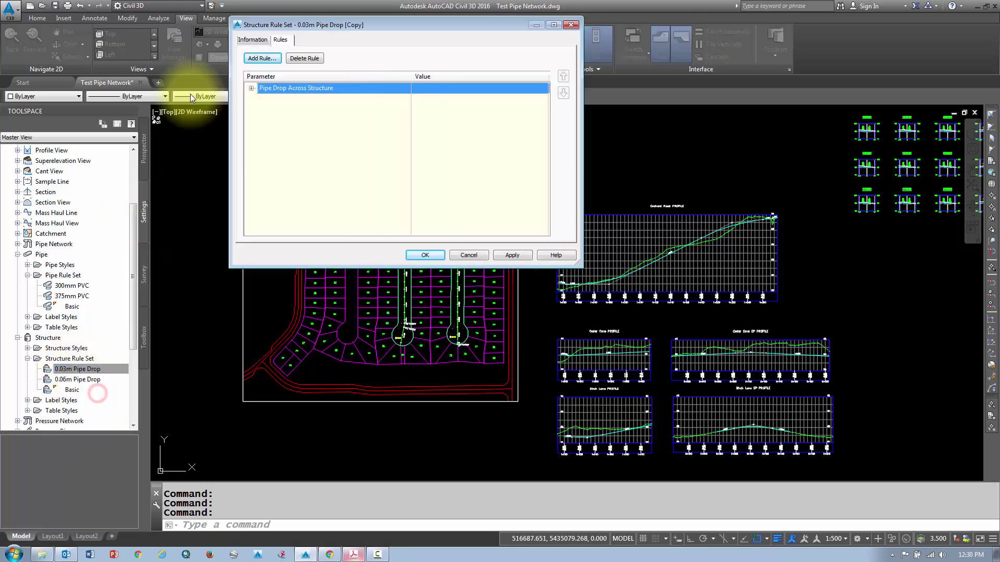
pyautogui.click(252, 39)
pyautogui.moveTo(313, 65); pyautogui.dragTo(93, 68)
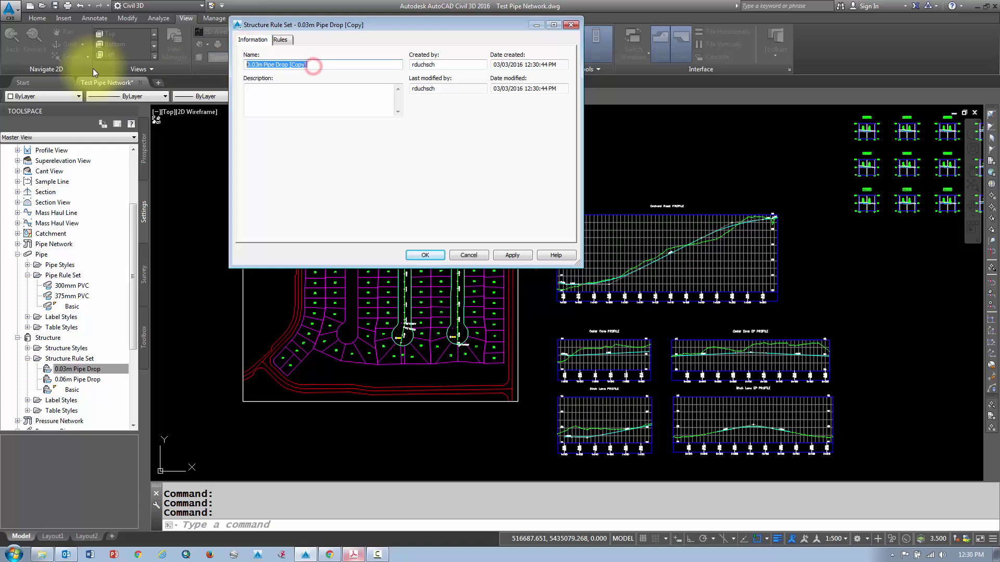
pyautogui.write('Match Crowns')
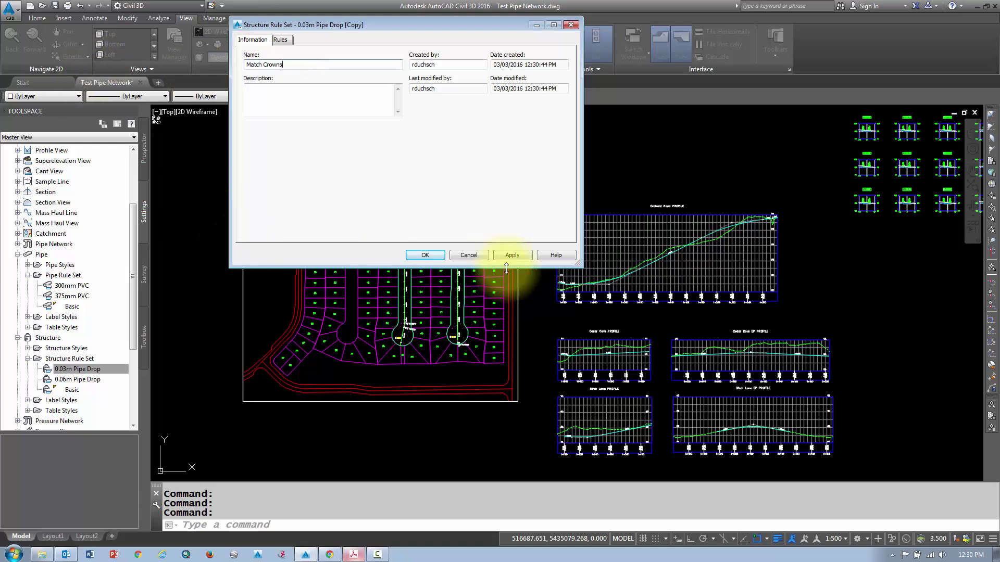
pyautogui.click(518, 256)
# - Set the Match Crowns drop reference location to Crown and drop value to 0.000m, then save
pyautogui.click(280, 39)
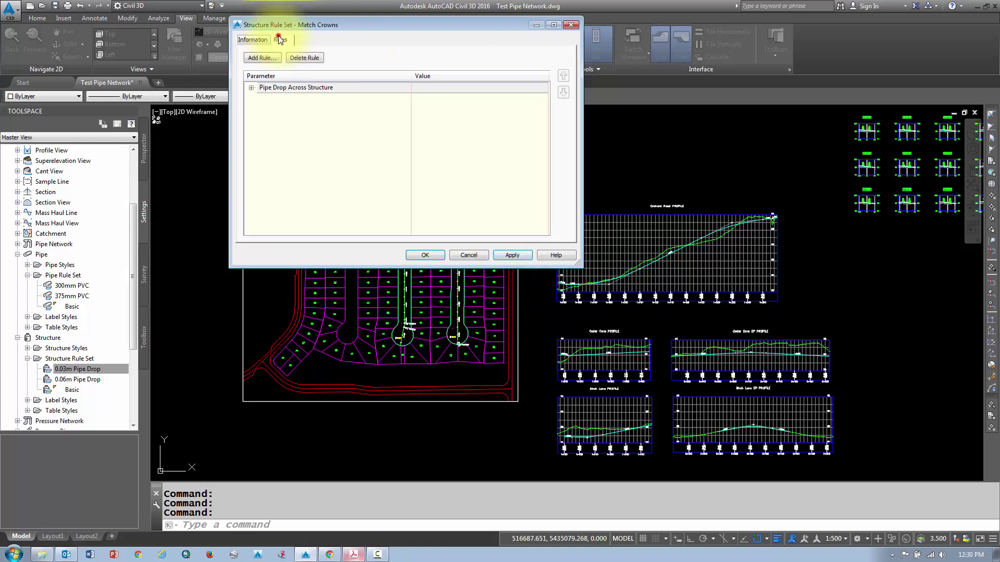
pyautogui.click(249, 88)
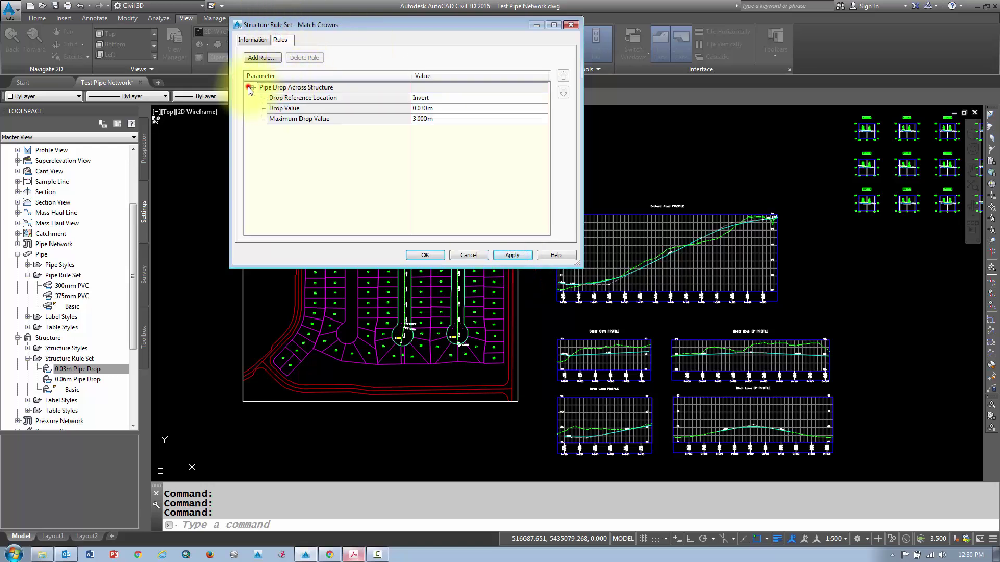
pyautogui.click(299, 99)
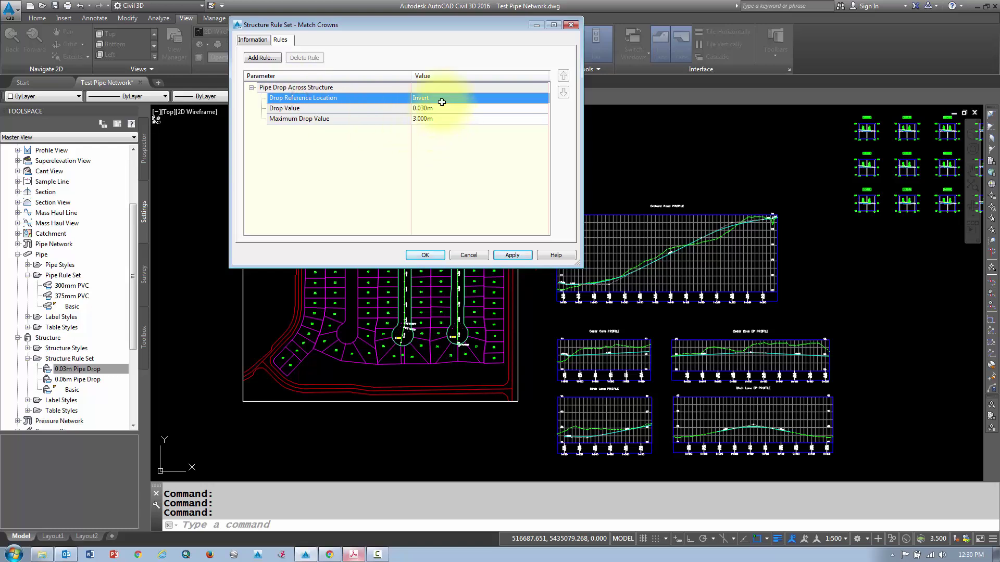
pyautogui.click(442, 98)
pyautogui.click(441, 99)
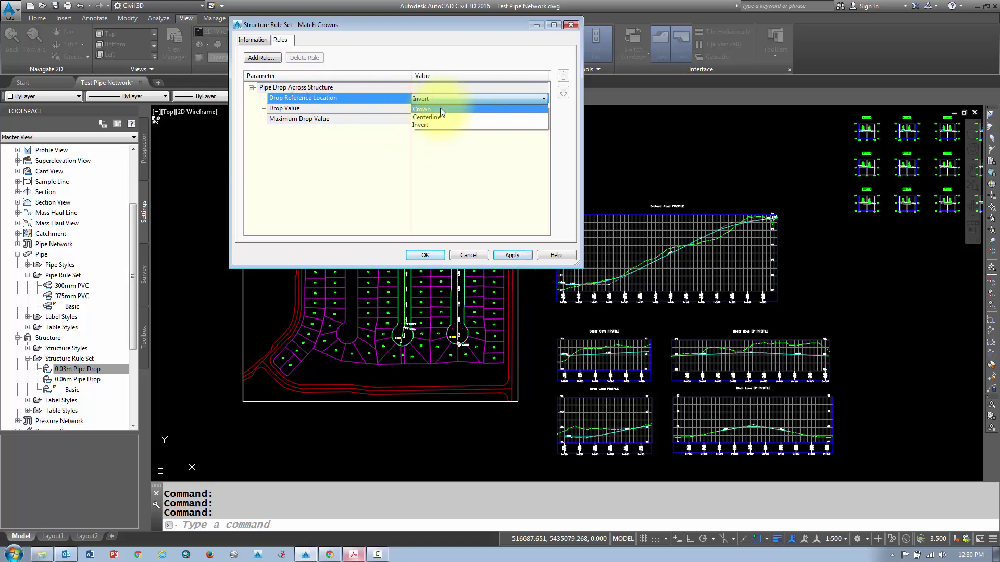
pyautogui.click(439, 108)
pyautogui.doubleClick(422, 109)
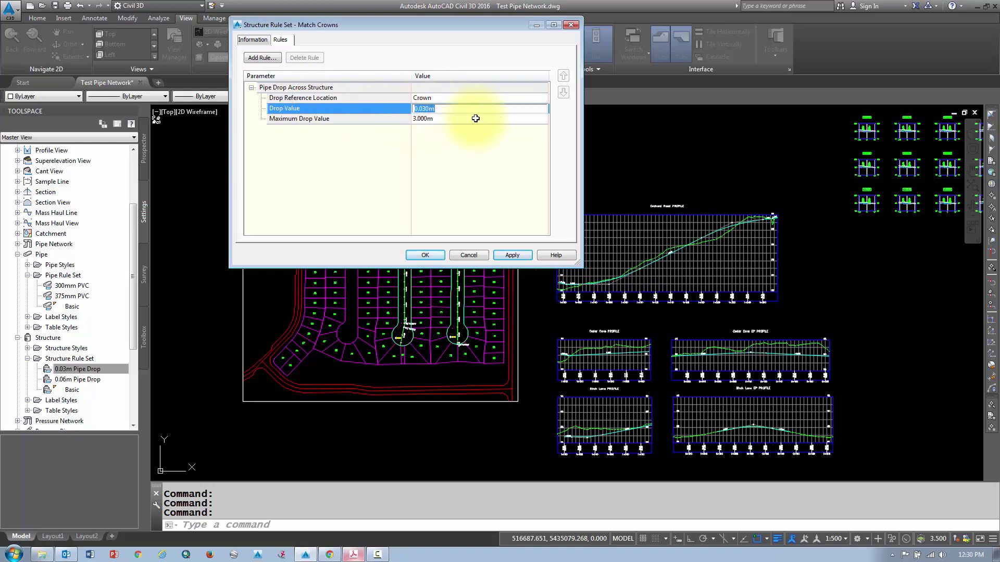
pyautogui.write('0')
pyautogui.click(457, 134)
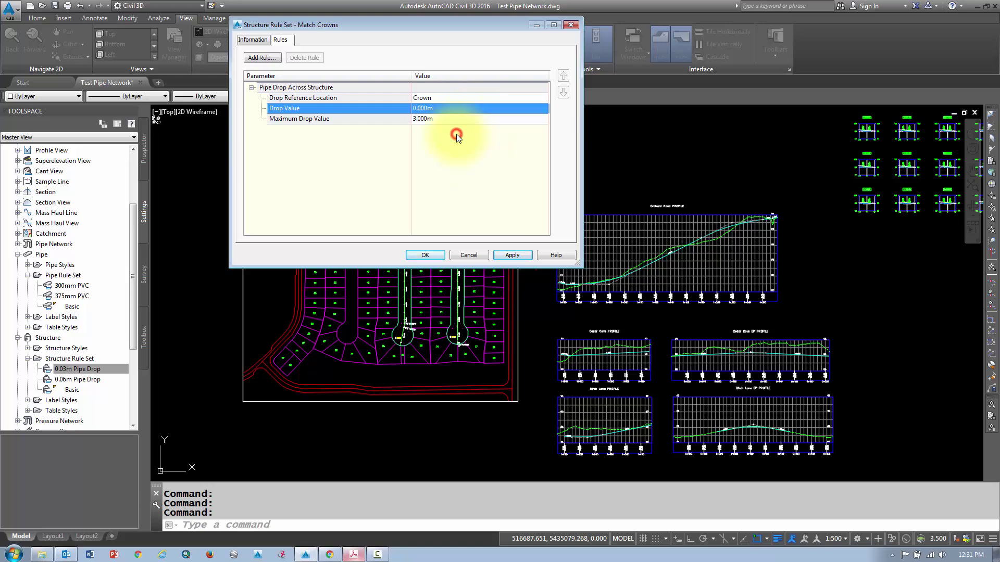
pyautogui.moveTo(439, 99); pyautogui.dragTo(448, 122)
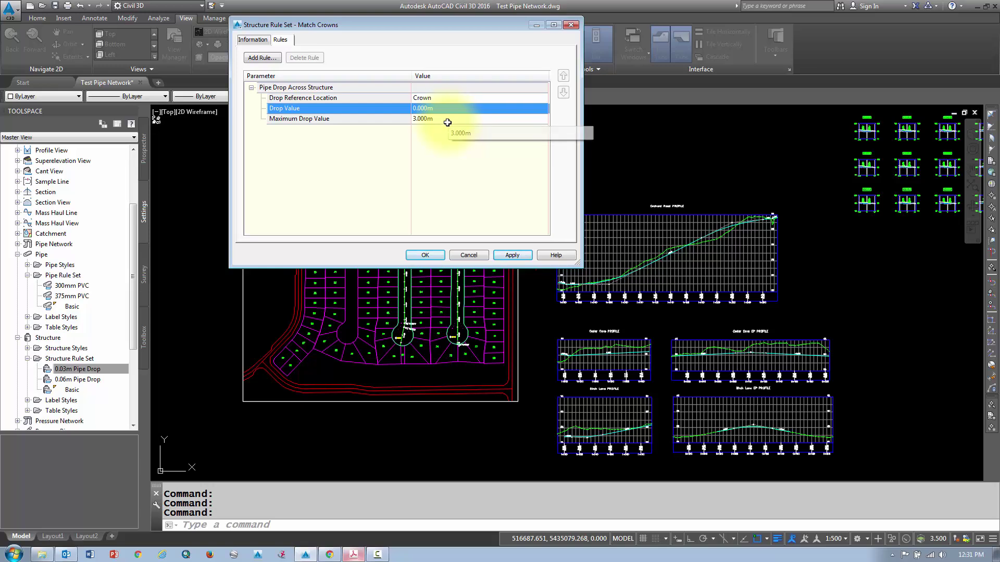
pyautogui.click(421, 253)
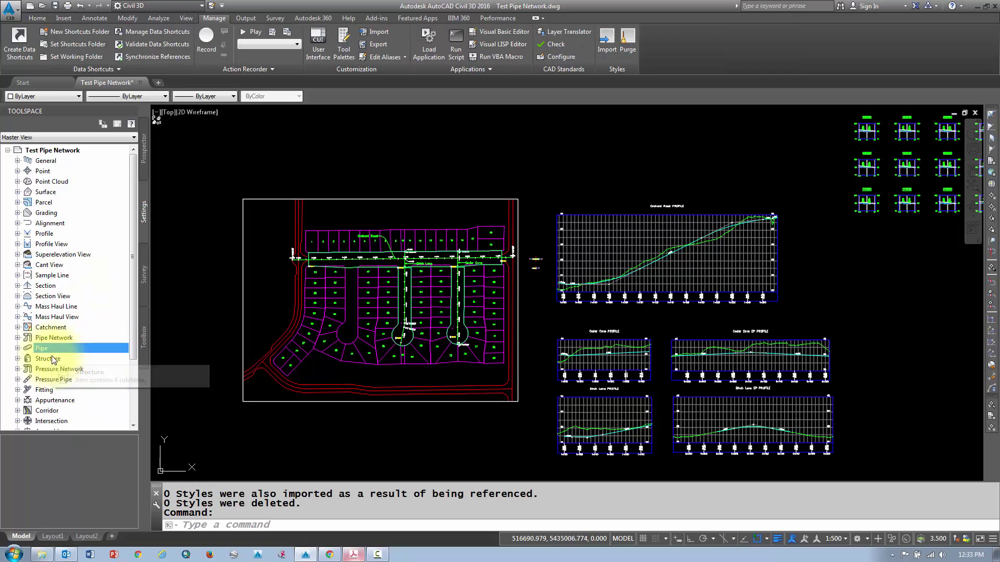
# - Open the Storm Parts parts list under Pipe Network for editing, on its pipe sizes
pyautogui.click(17, 338)
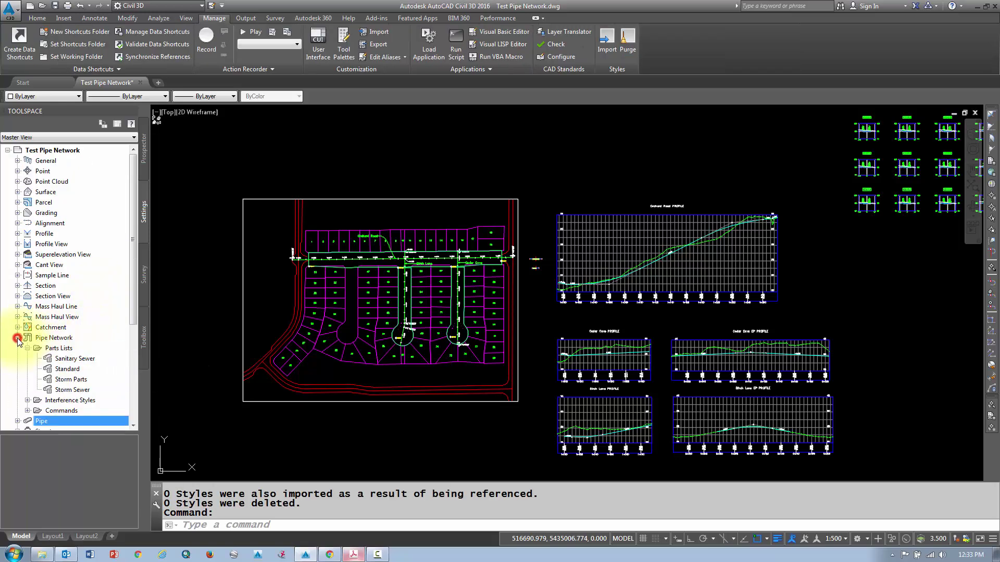
pyautogui.click(77, 381)
pyautogui.doubleClick(77, 386)
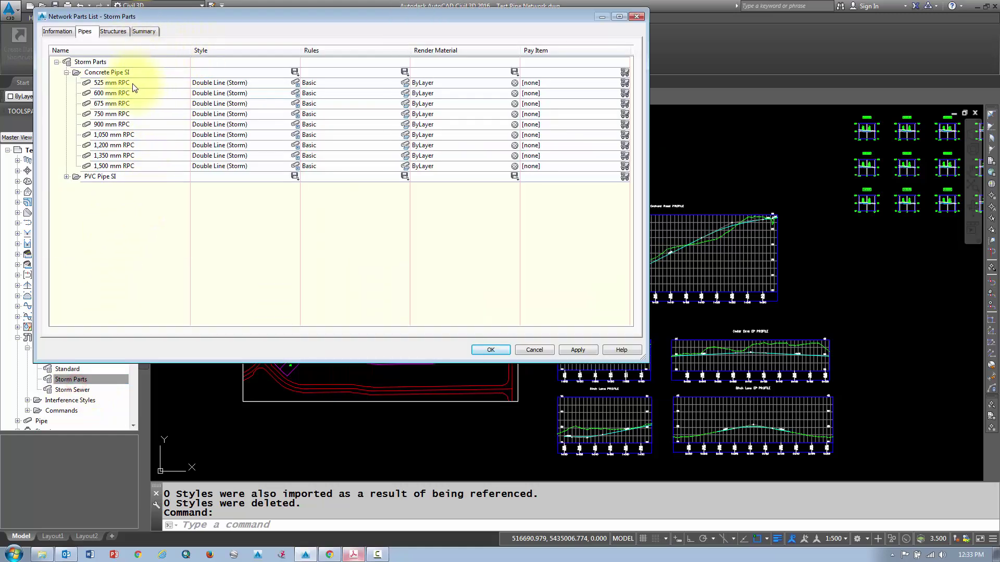
pyautogui.click(100, 33)
pyautogui.click(86, 33)
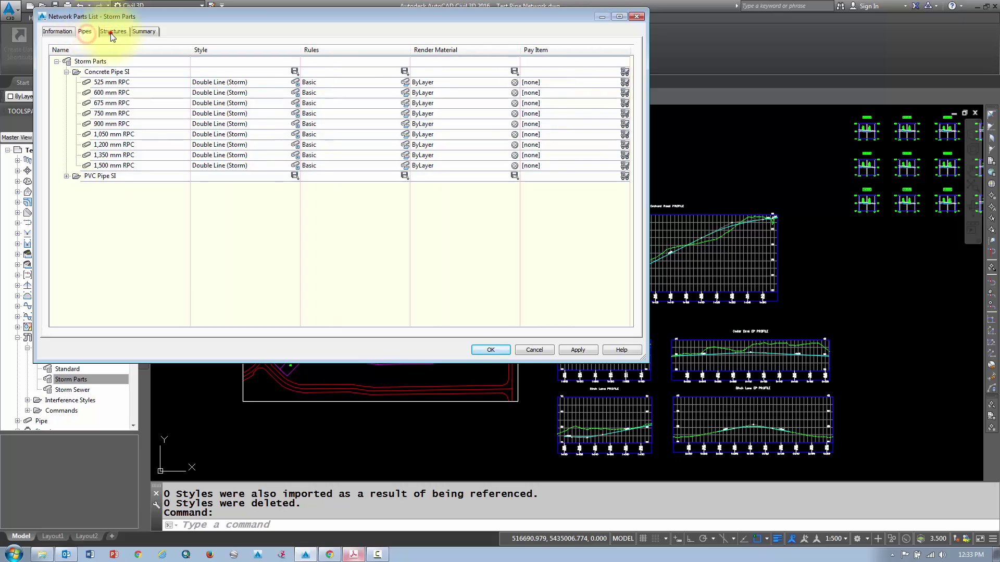
pyautogui.click(110, 32)
pyautogui.click(80, 35)
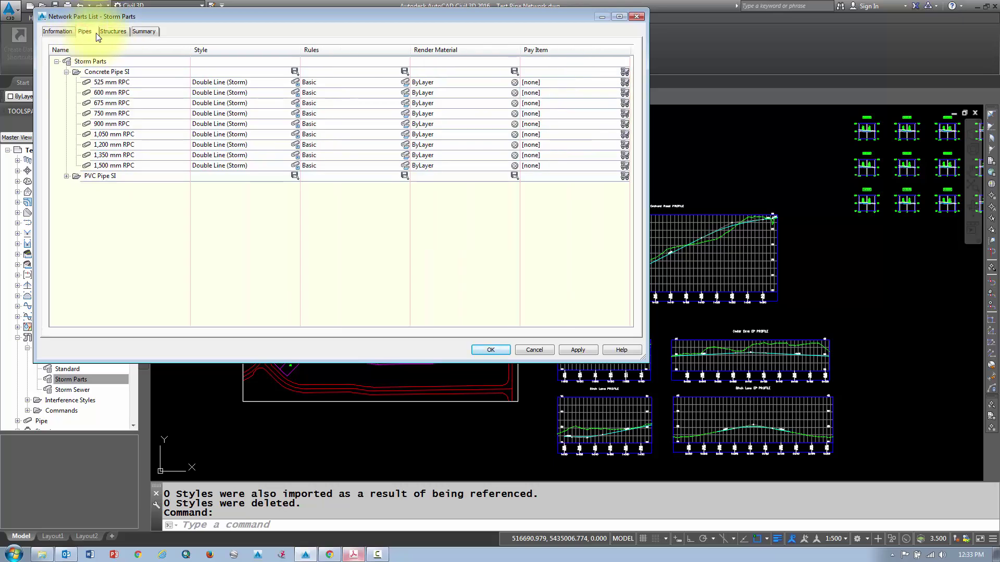
# - Assign the 525mm Conc rule set to the 525 mm RPC pipe
pyautogui.click(104, 83)
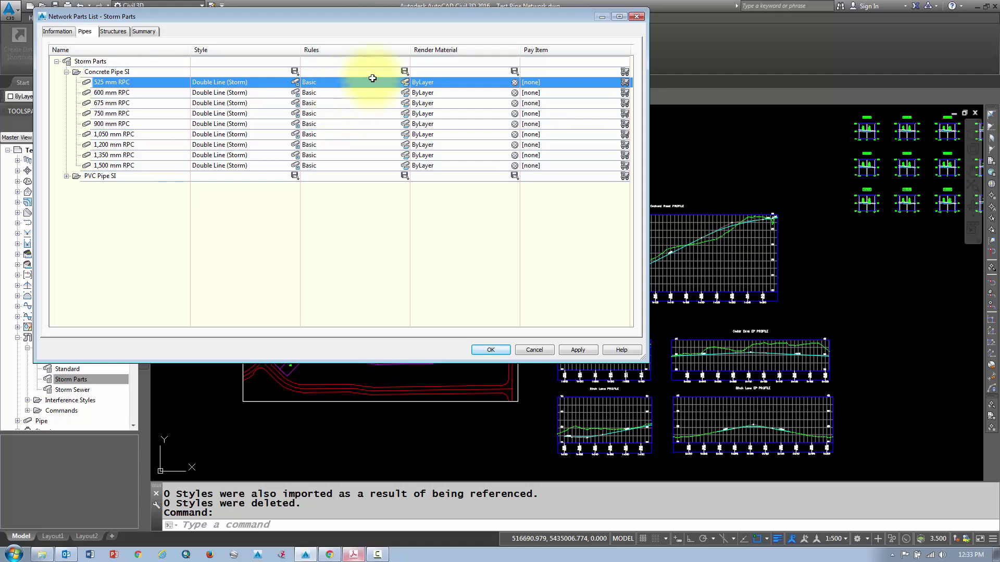
pyautogui.click(404, 83)
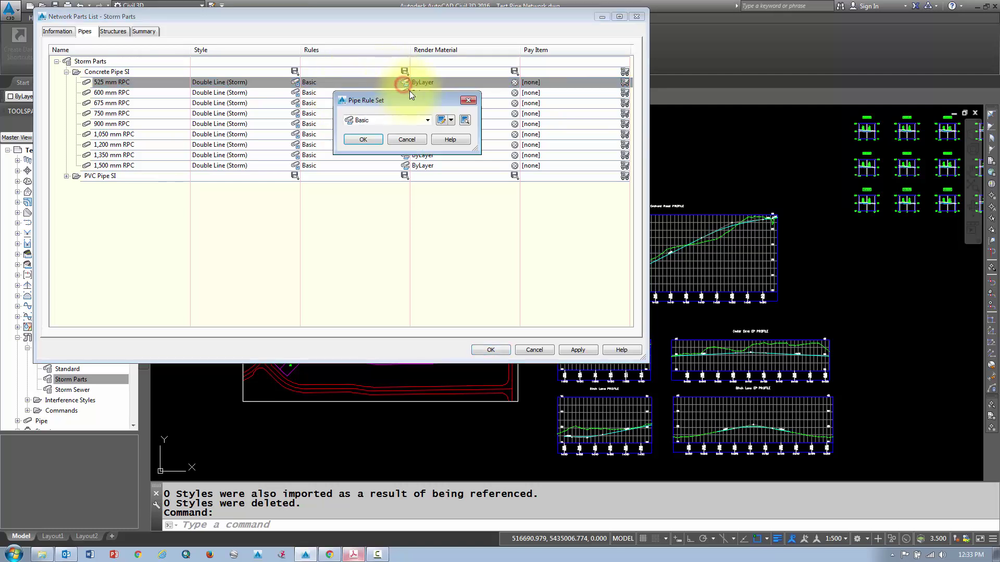
pyautogui.click(426, 121)
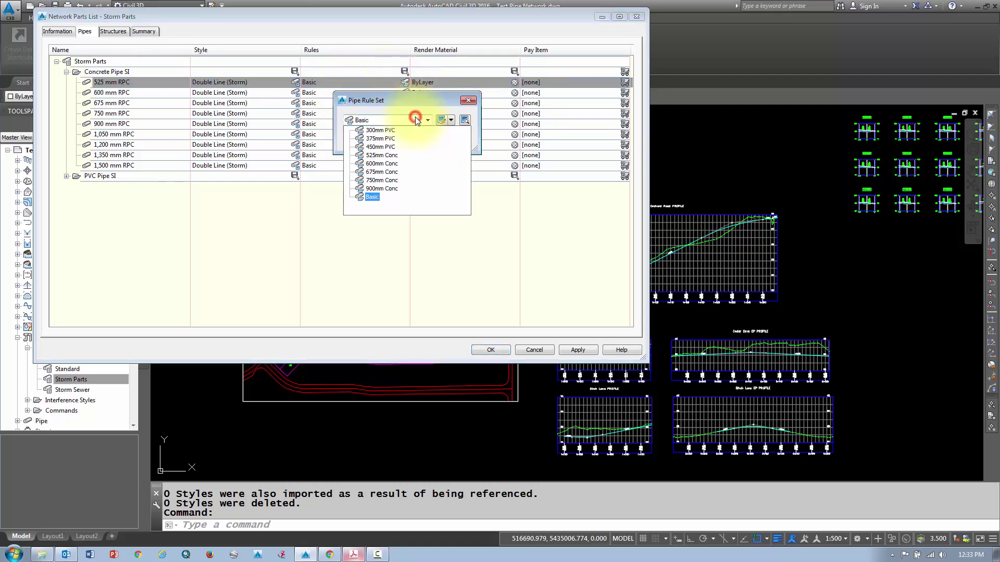
pyautogui.click(385, 156)
pyautogui.click(353, 142)
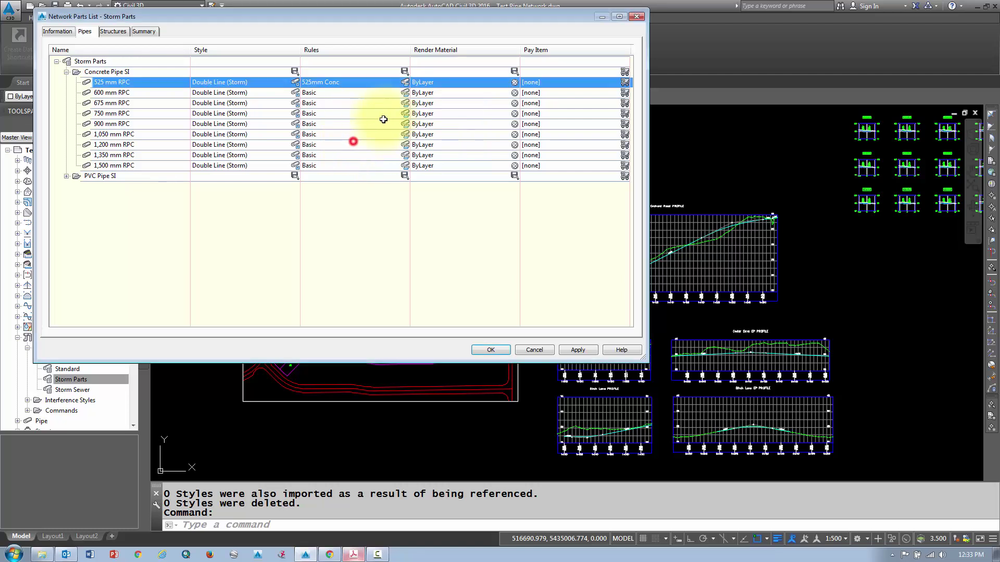
# - Assign the 600mm Conc rule set to the 600 mm RPC pipe
pyautogui.click(404, 93)
pyautogui.click(388, 121)
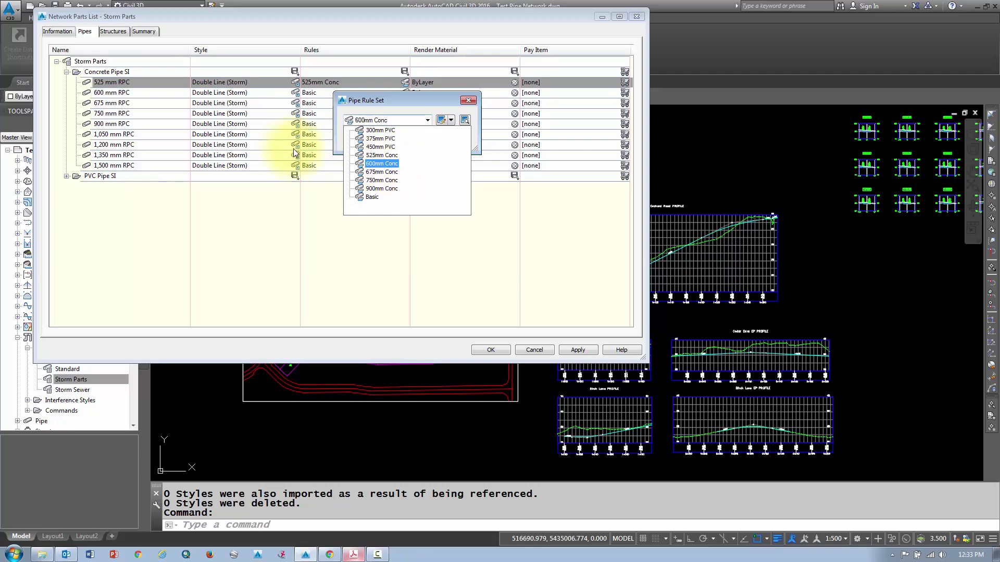
pyautogui.click(270, 102)
pyautogui.click(407, 140)
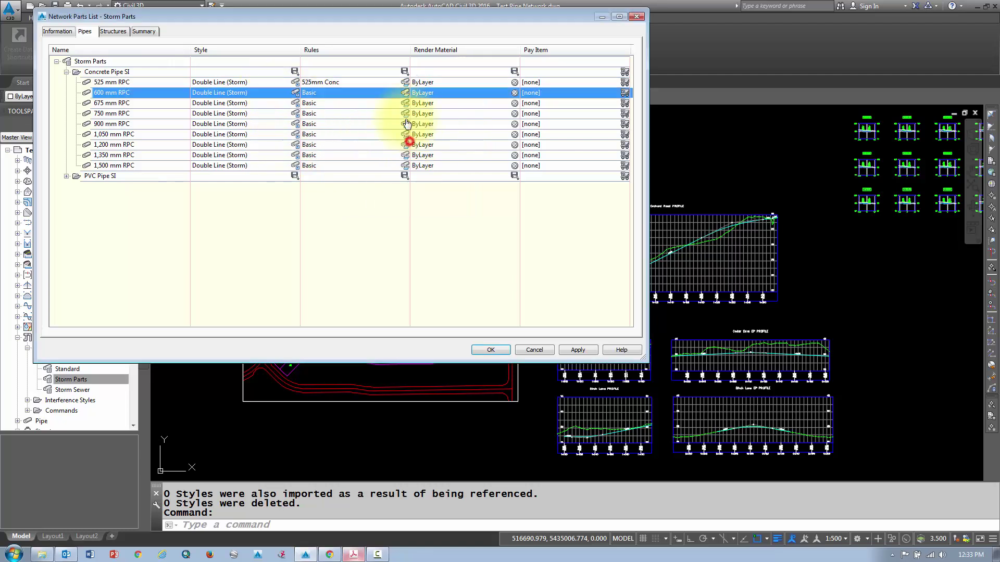
pyautogui.click(406, 93)
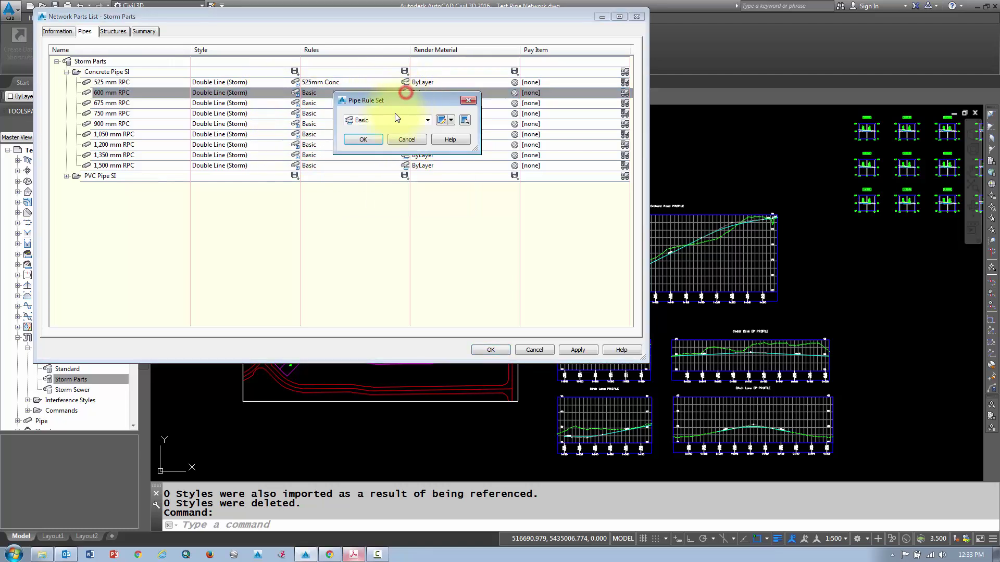
pyautogui.click(397, 120)
pyautogui.click(384, 162)
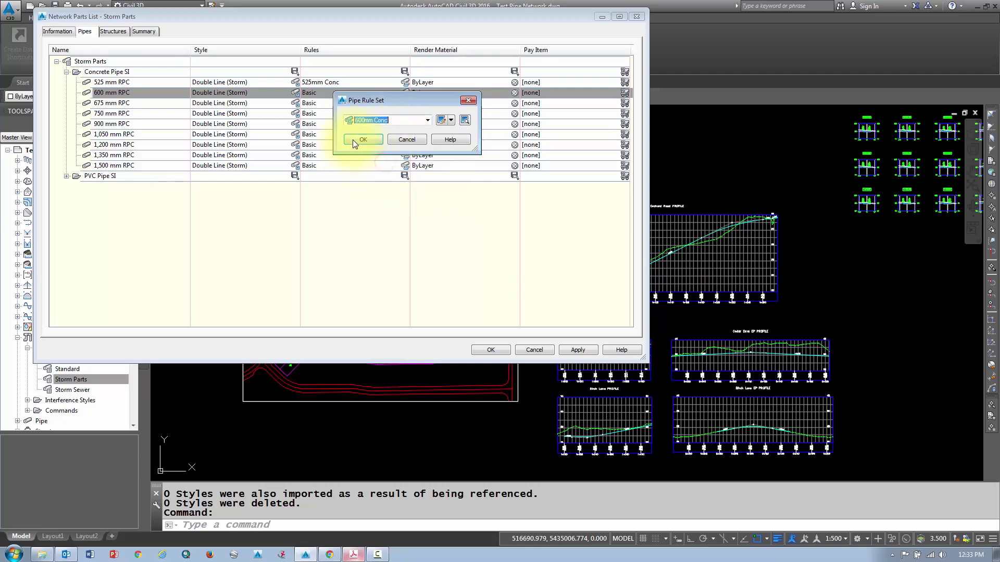
pyautogui.click(351, 139)
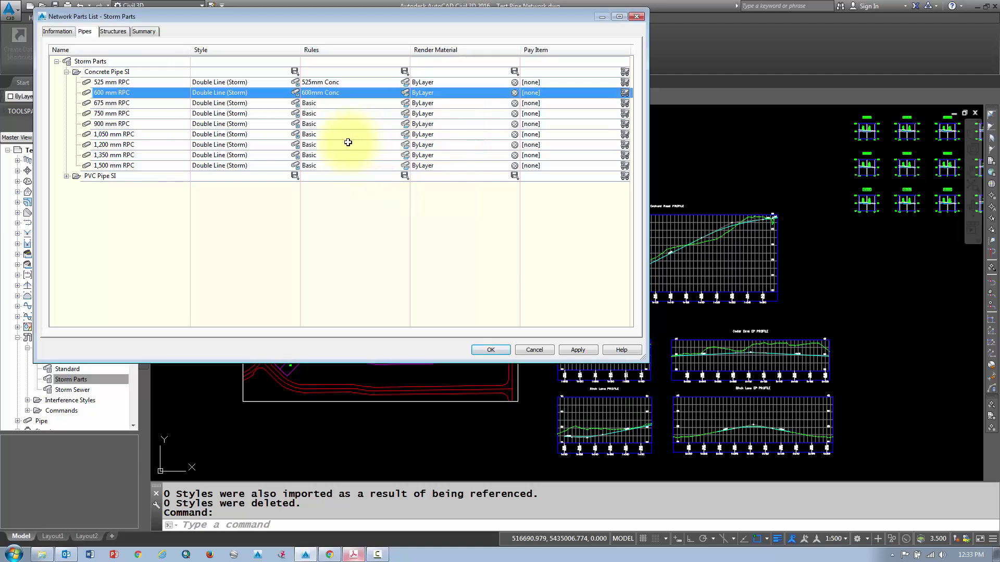
# - Switch the Rectangular Structure 2-Tier Circular Frame SI size's rule set from Basic to 0.03 Drop
pyautogui.click(103, 31)
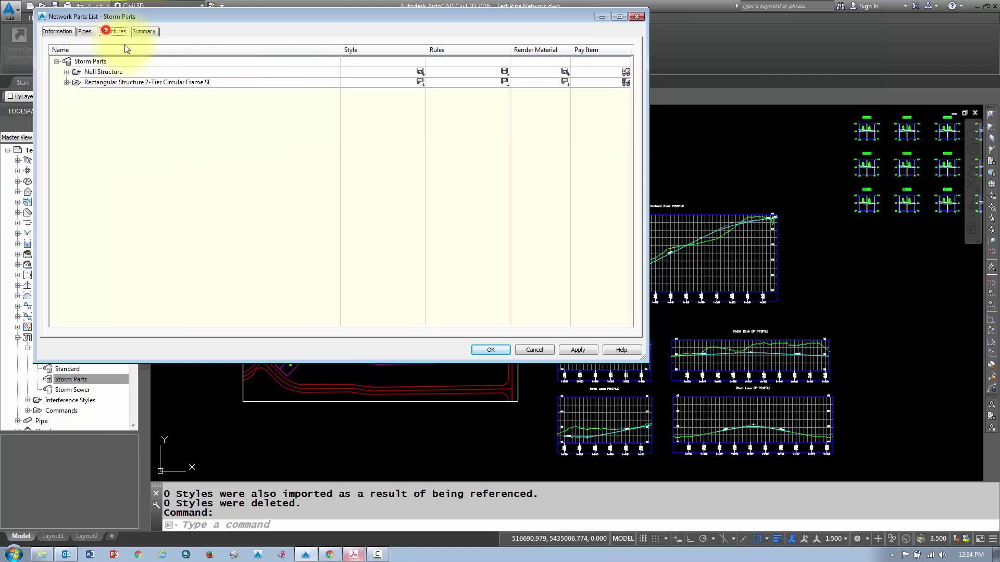
pyautogui.click(67, 82)
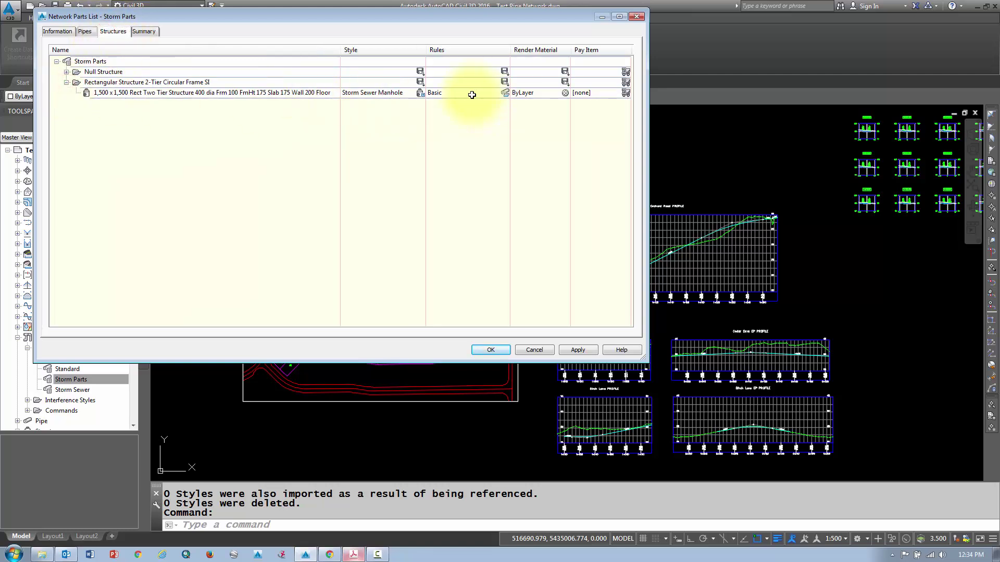
pyautogui.click(504, 93)
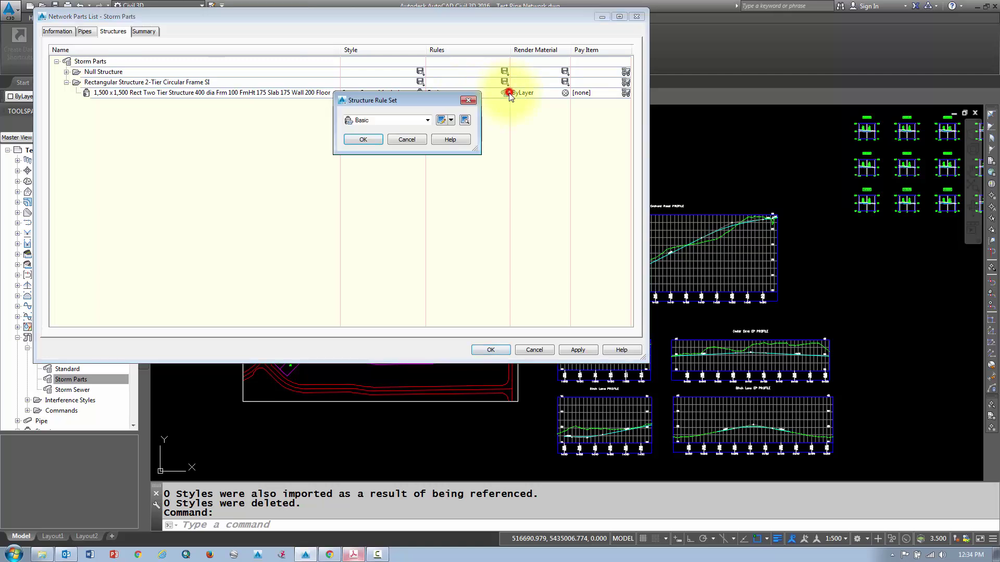
pyautogui.click(406, 120)
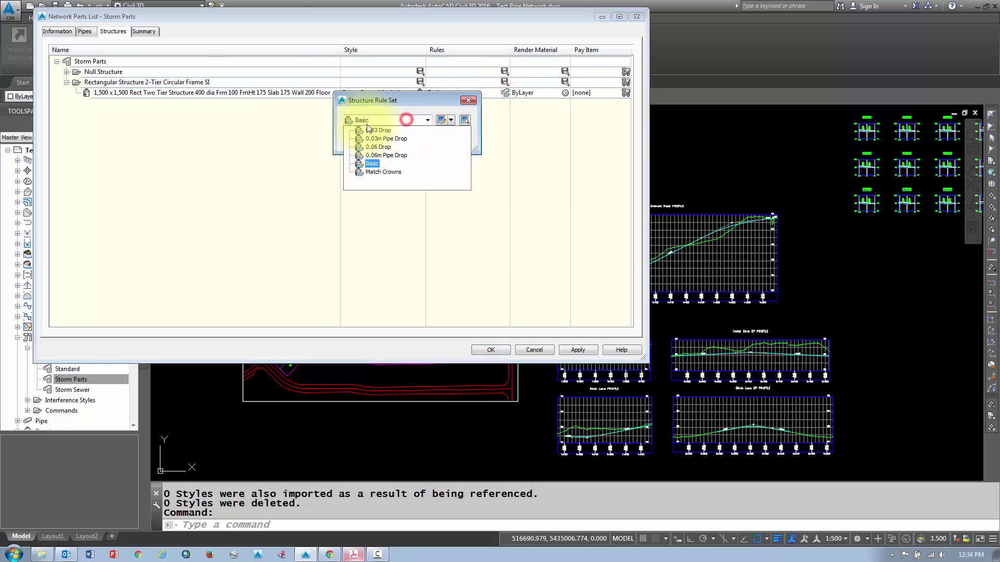
pyautogui.click(360, 171)
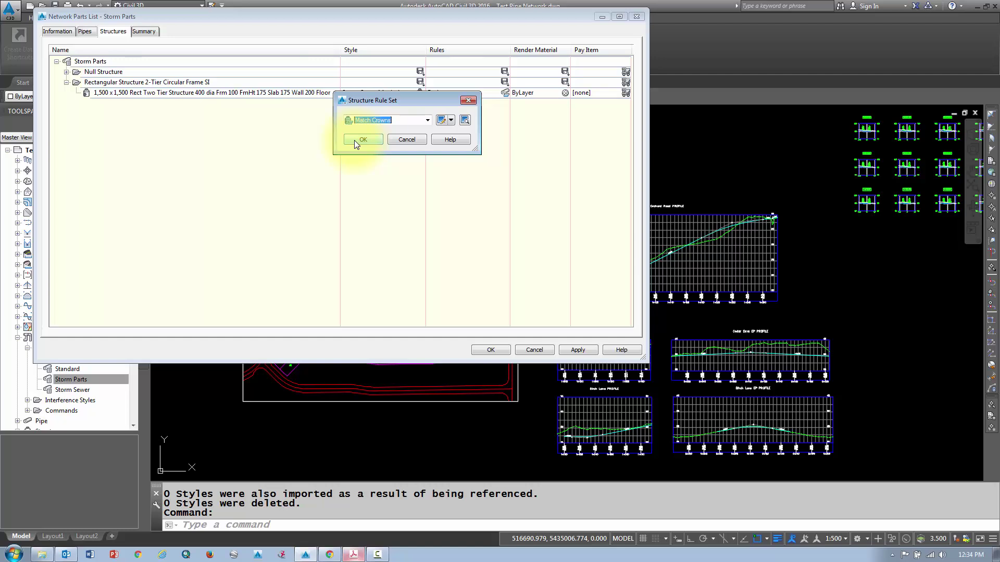
pyautogui.click(354, 139)
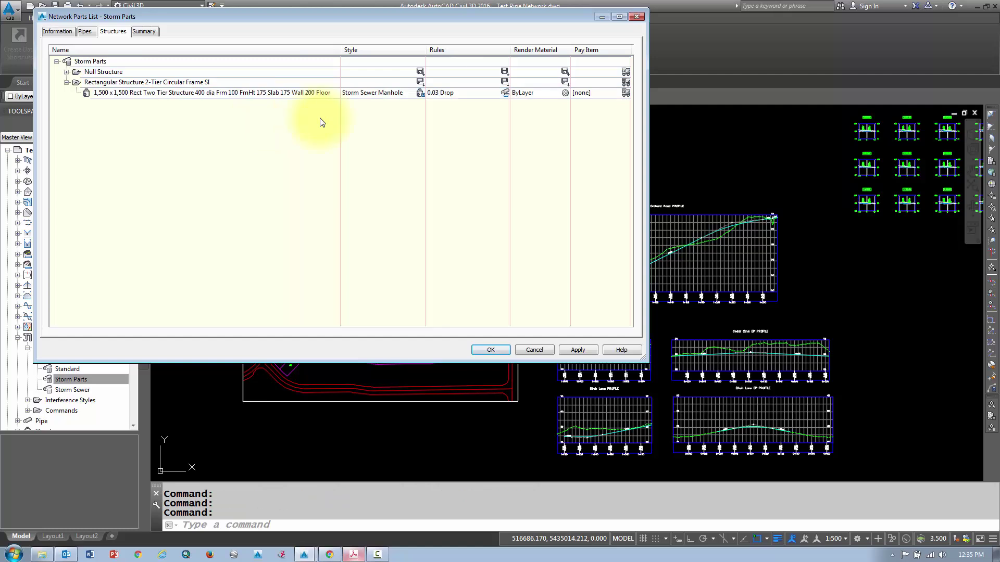
# - Review the rule sets on the Concrete Pipe SI and PVC Pipe SI sizes
pyautogui.click(88, 33)
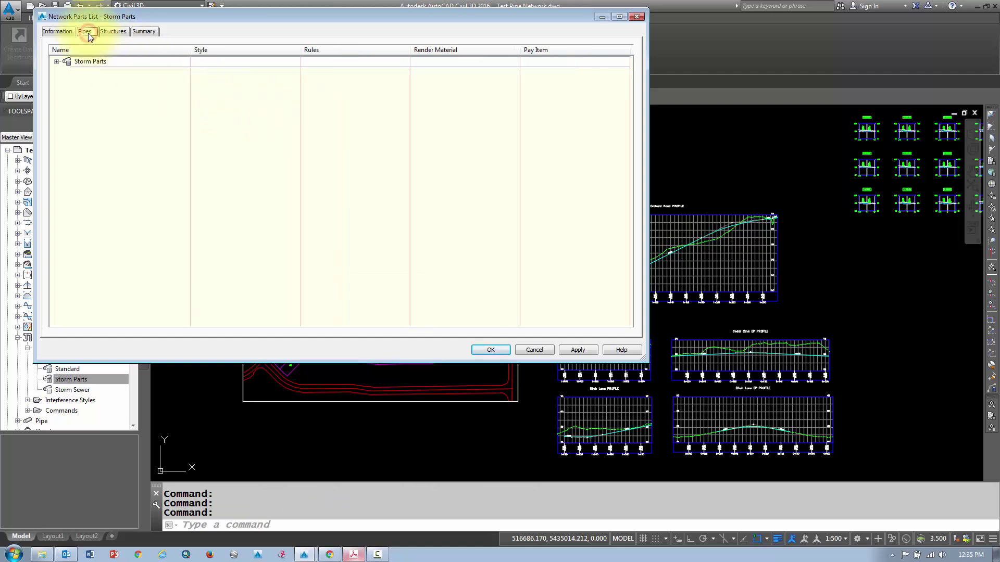
pyautogui.click(55, 62)
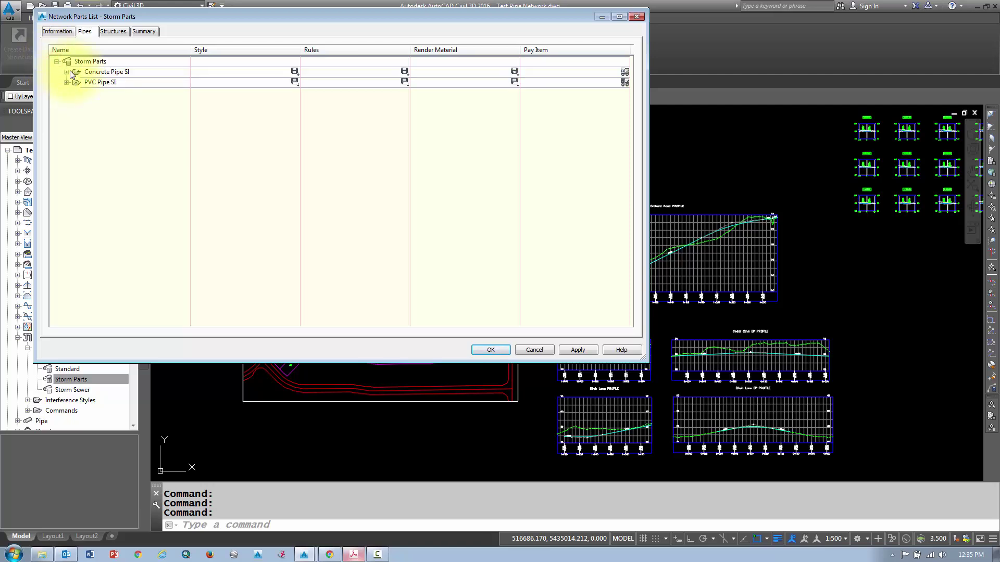
pyautogui.click(67, 71)
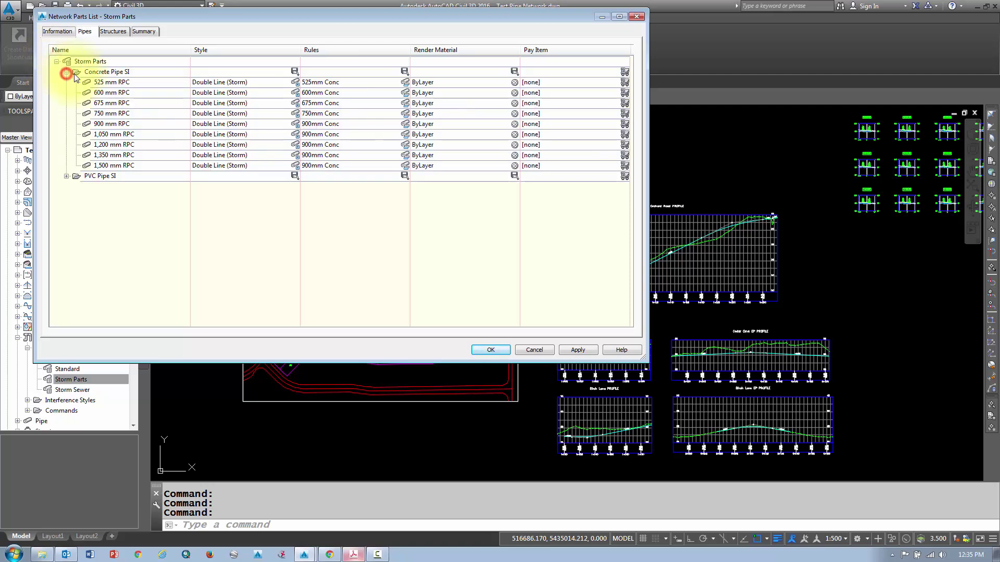
pyautogui.click(122, 83)
pyautogui.click(114, 165)
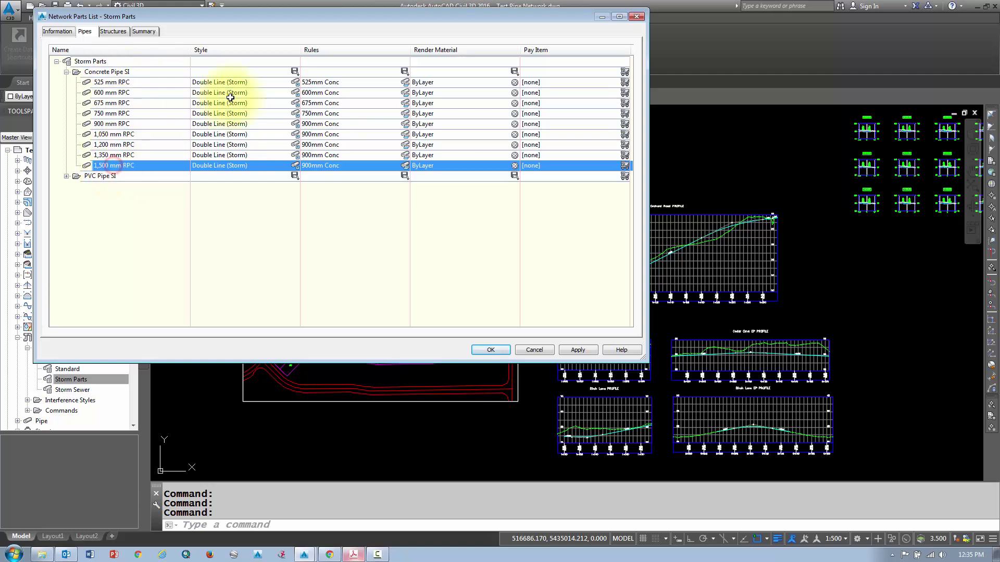
pyautogui.click(323, 82)
pyautogui.click(323, 93)
pyautogui.click(323, 104)
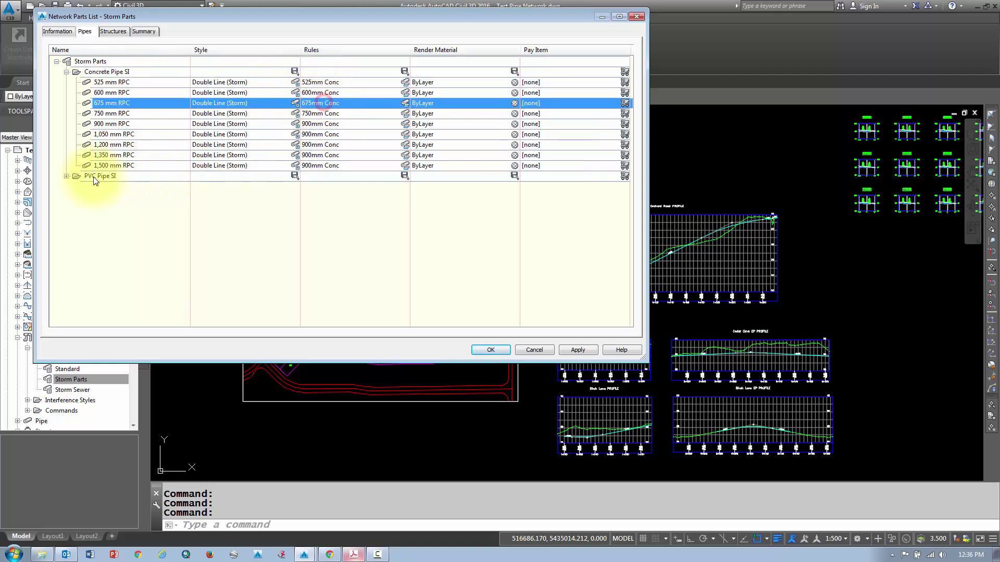
pyautogui.click(66, 176)
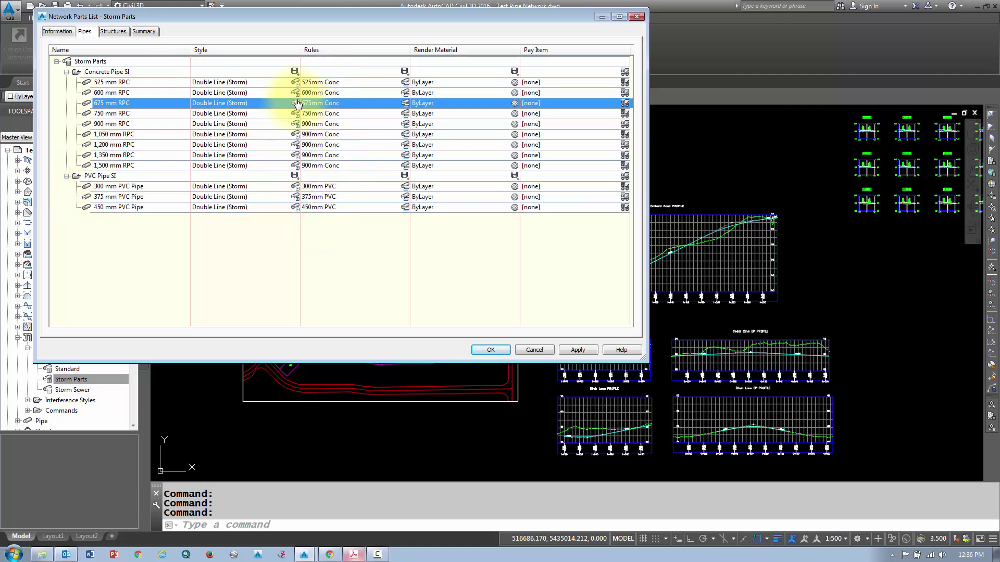
pyautogui.click(334, 84)
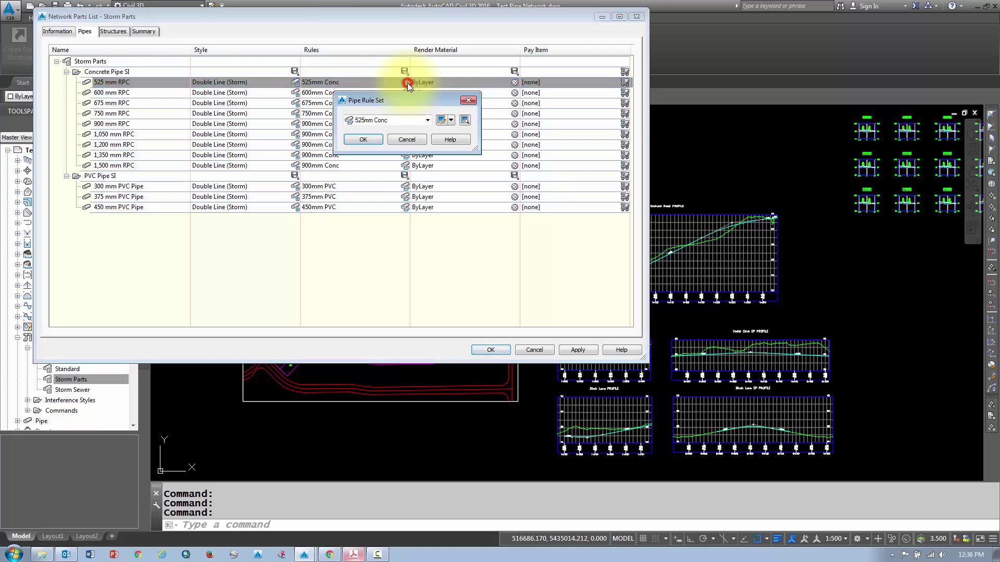
# - Inspect the 525mm Conc Cover and Slope and Length Check rules, closing without changes
pyautogui.click(383, 82)
pyautogui.click(441, 121)
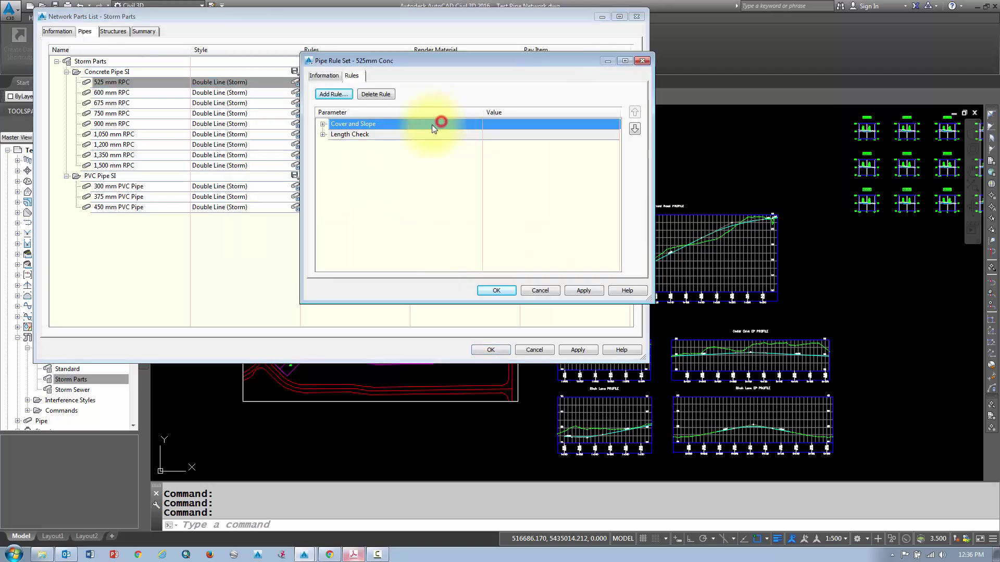
pyautogui.click(323, 124)
pyautogui.click(322, 176)
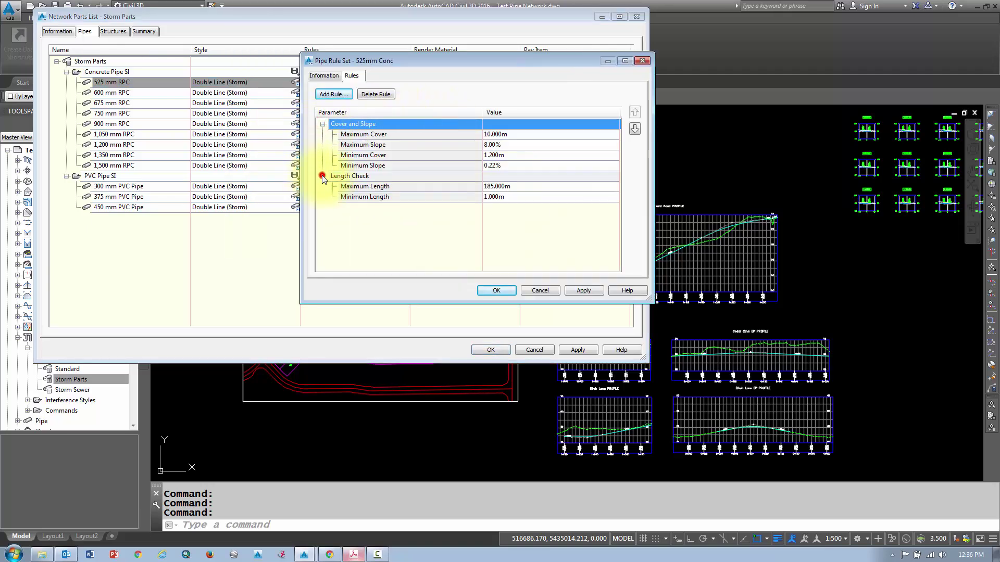
pyautogui.click(531, 292)
pyautogui.click(399, 142)
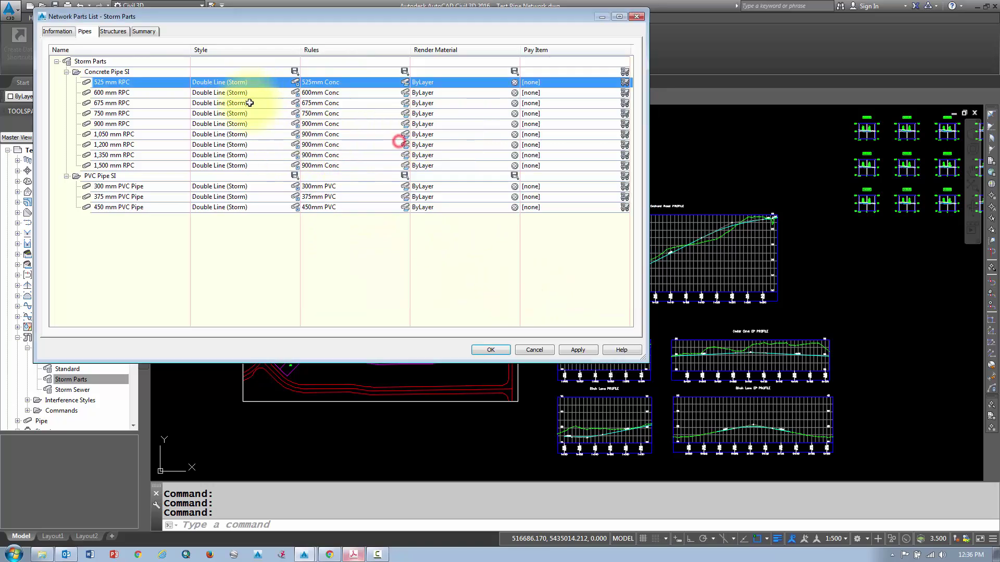
# - Give the manhole structure the Match Crowns rule set, then apply and close Storm Parts
pyautogui.click(113, 31)
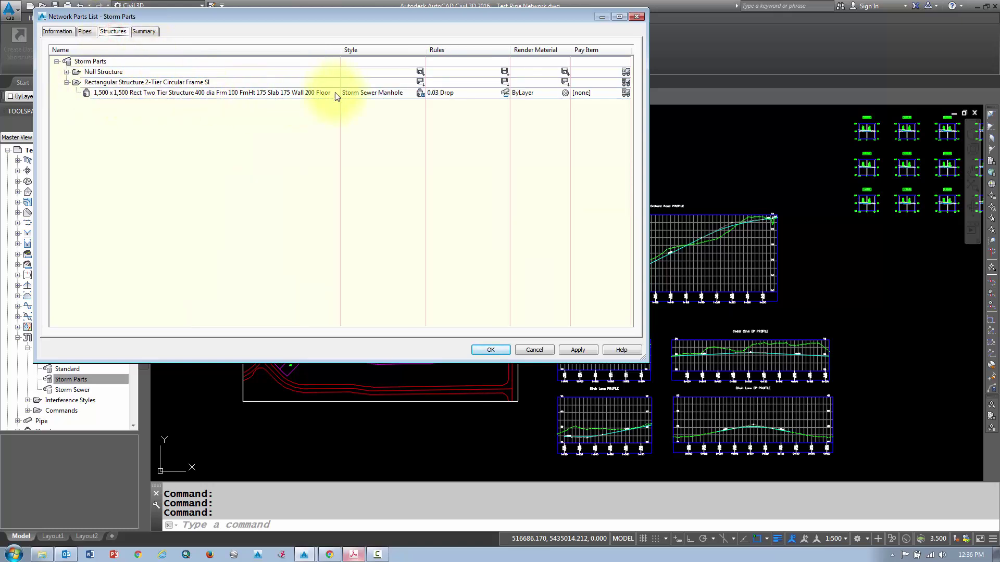
pyautogui.click(504, 93)
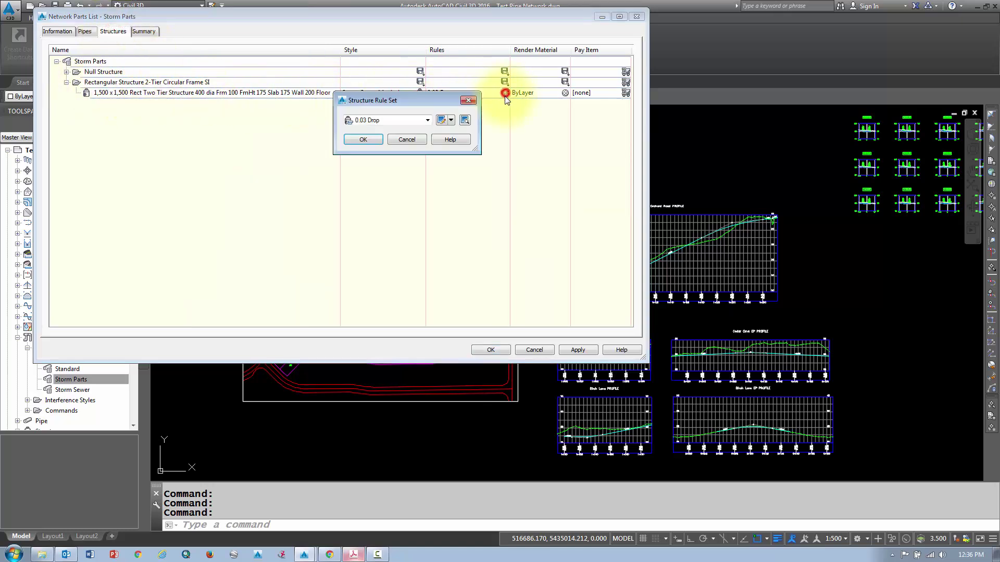
pyautogui.click(427, 121)
pyautogui.click(381, 174)
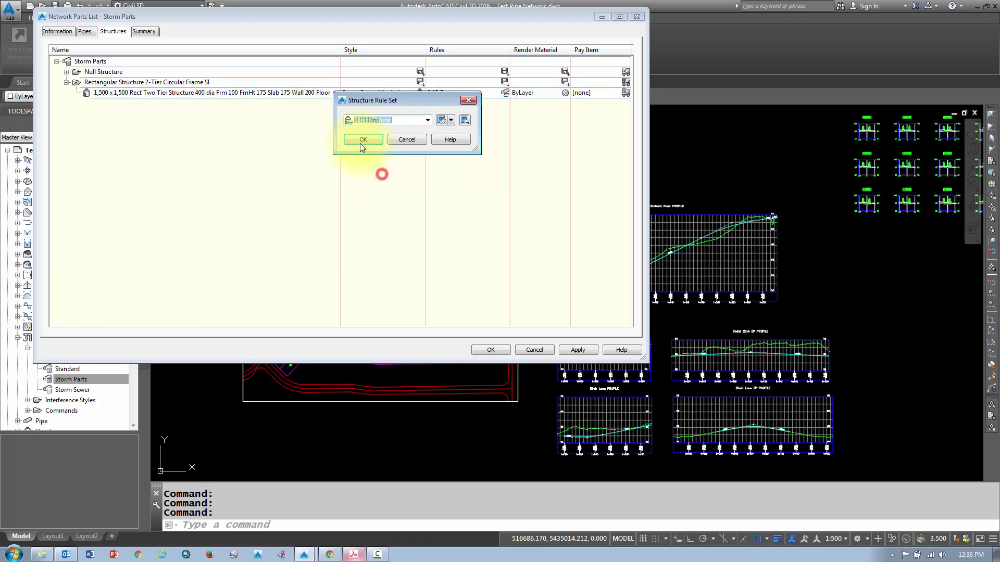
pyautogui.click(362, 140)
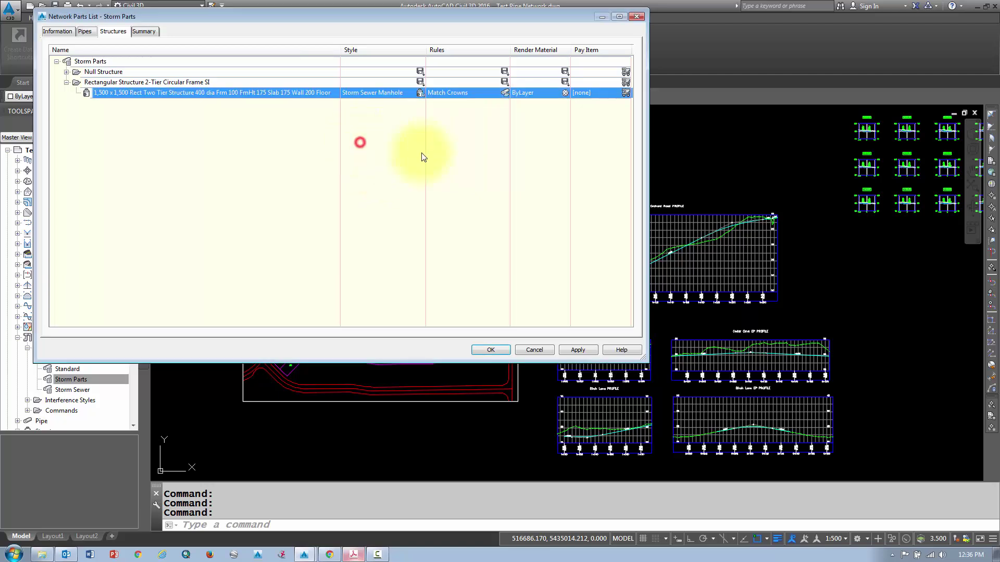
pyautogui.click(577, 350)
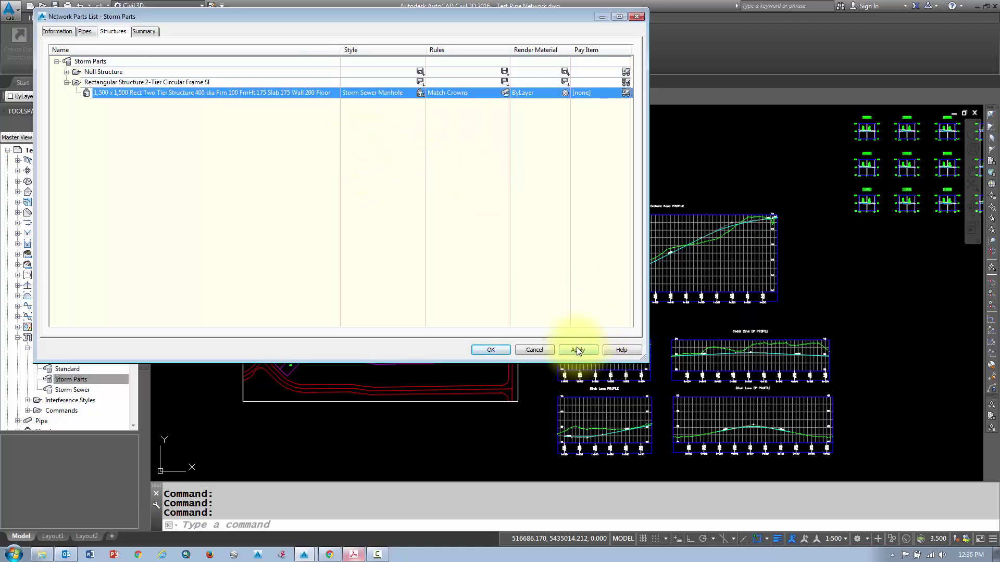
pyautogui.click(490, 350)
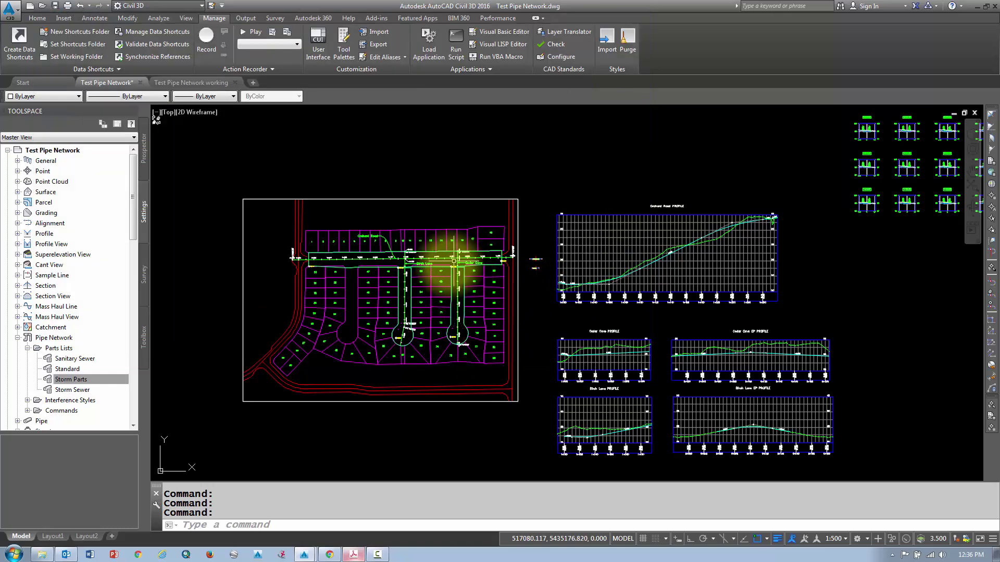
# - Collapse Parts Lists under Pipe Network in the Toolspace settings tree
pyautogui.click(26, 348)
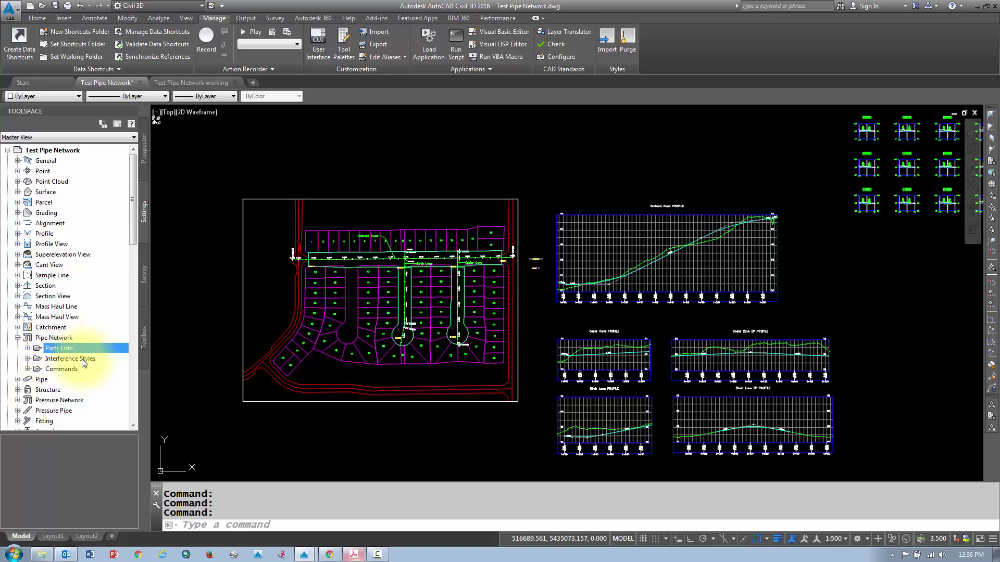